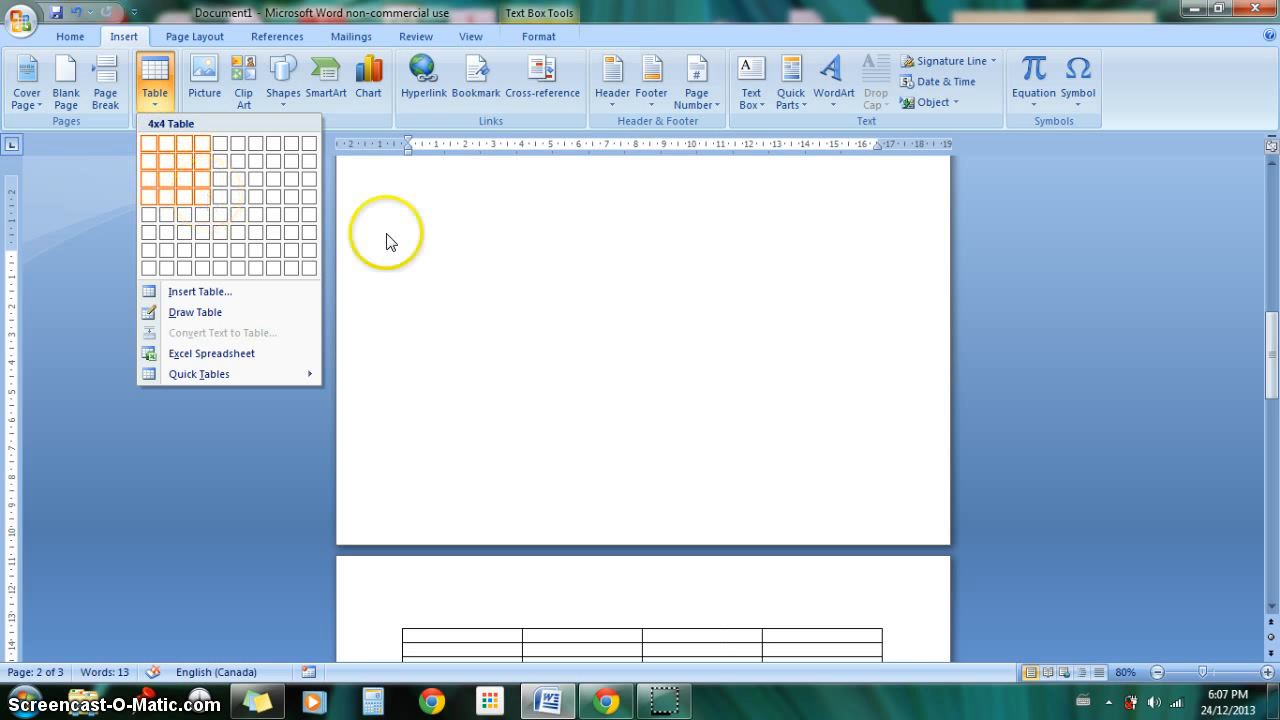
# Step: Insert a 3x3 table on the blank third page of the document
pyautogui.moveTo(1272, 350); pyautogui.dragTo(1274, 488)
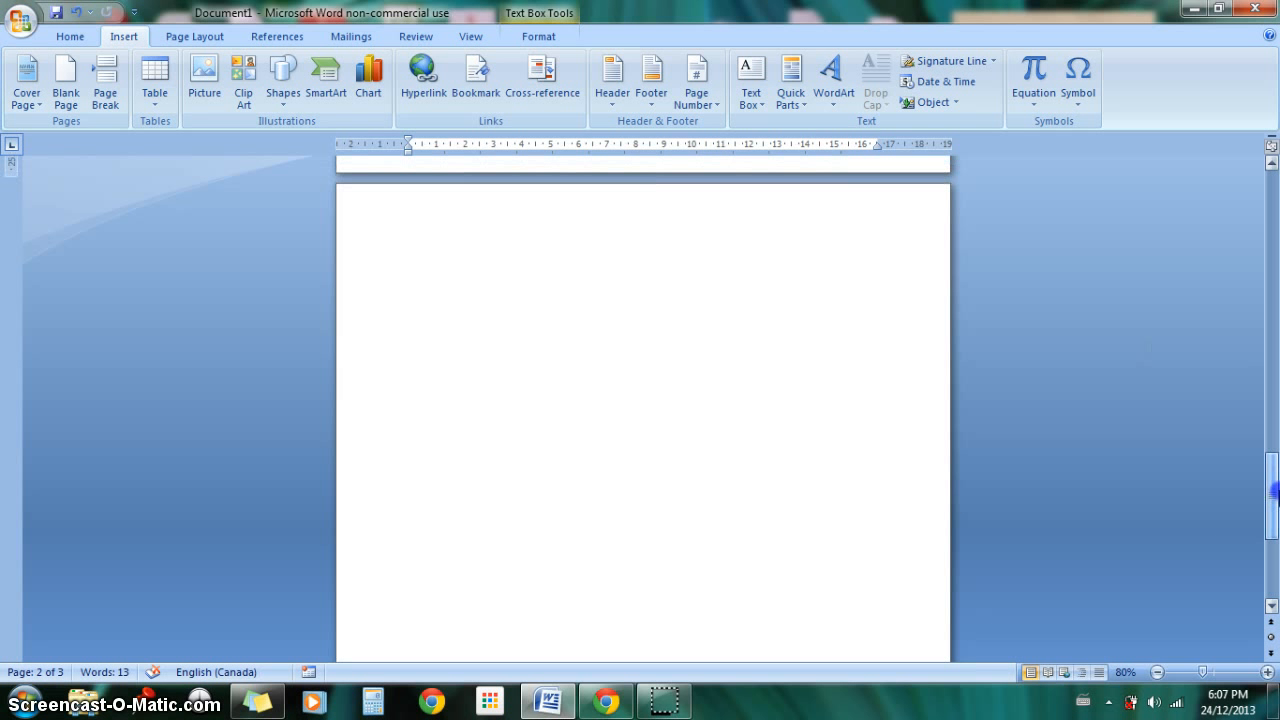
pyautogui.click(632, 448)
pyautogui.click(148, 108)
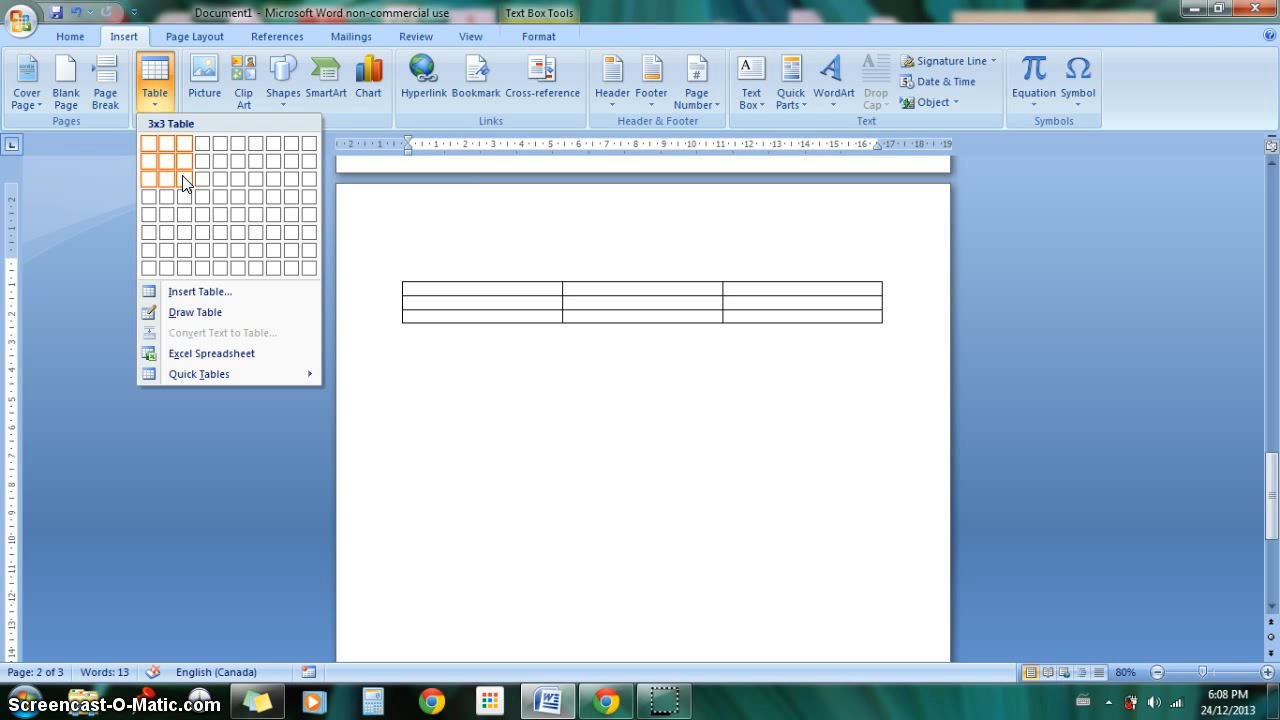
pyautogui.click(182, 175)
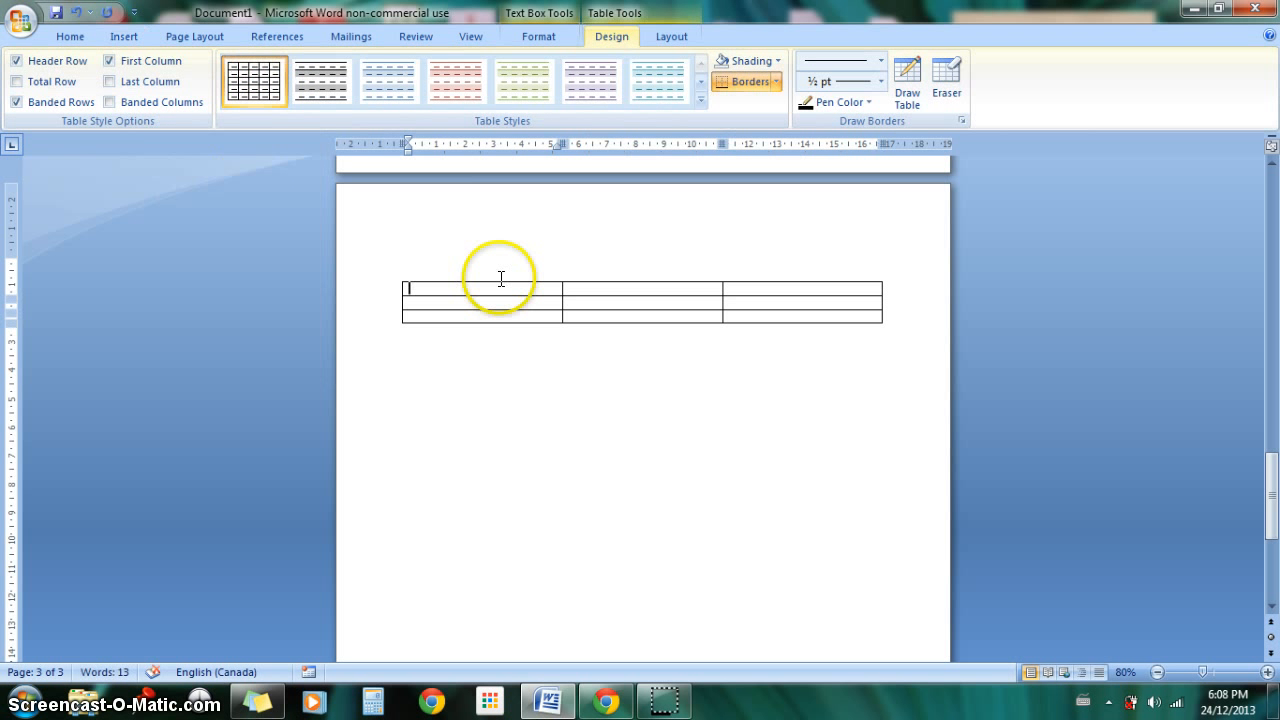
pyautogui.moveTo(500, 277); pyautogui.dragTo(539, 352)
pyautogui.click(539, 352)
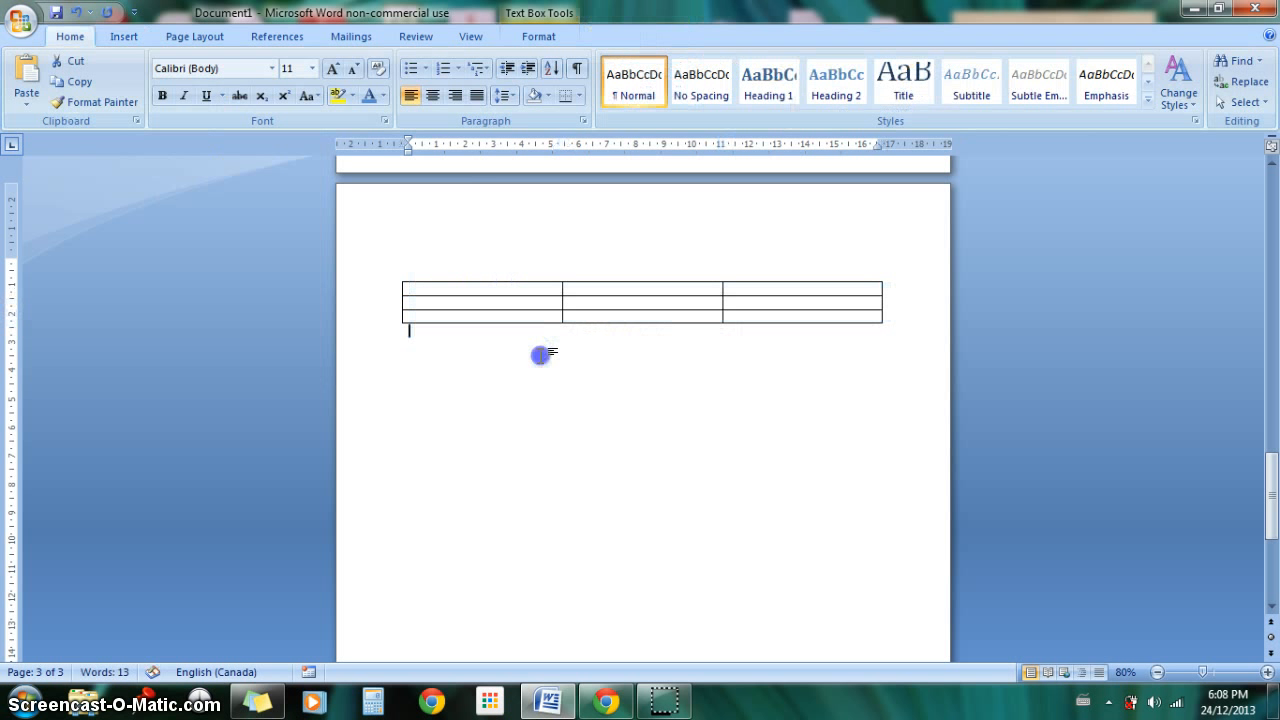
# Step: Fill the table's first cell with "hfjsafldjflkadjfla", the middle cell with "fjlkjfkldjfkldslkfdj" and the first row's last cell with "djfkdljfkldsjfdsjl"
pyautogui.click(492, 290)
pyautogui.write('hfjsaf')
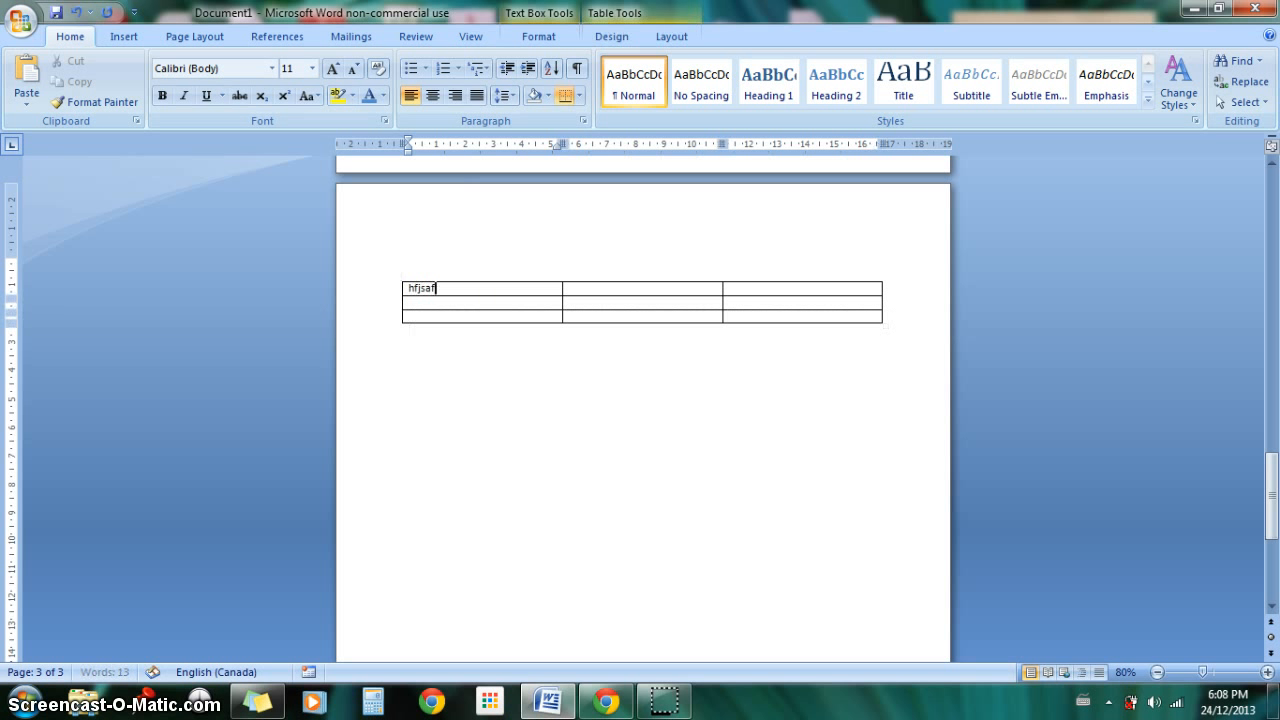
pyautogui.write('ldjflkadjfla')
pyautogui.click(583, 301)
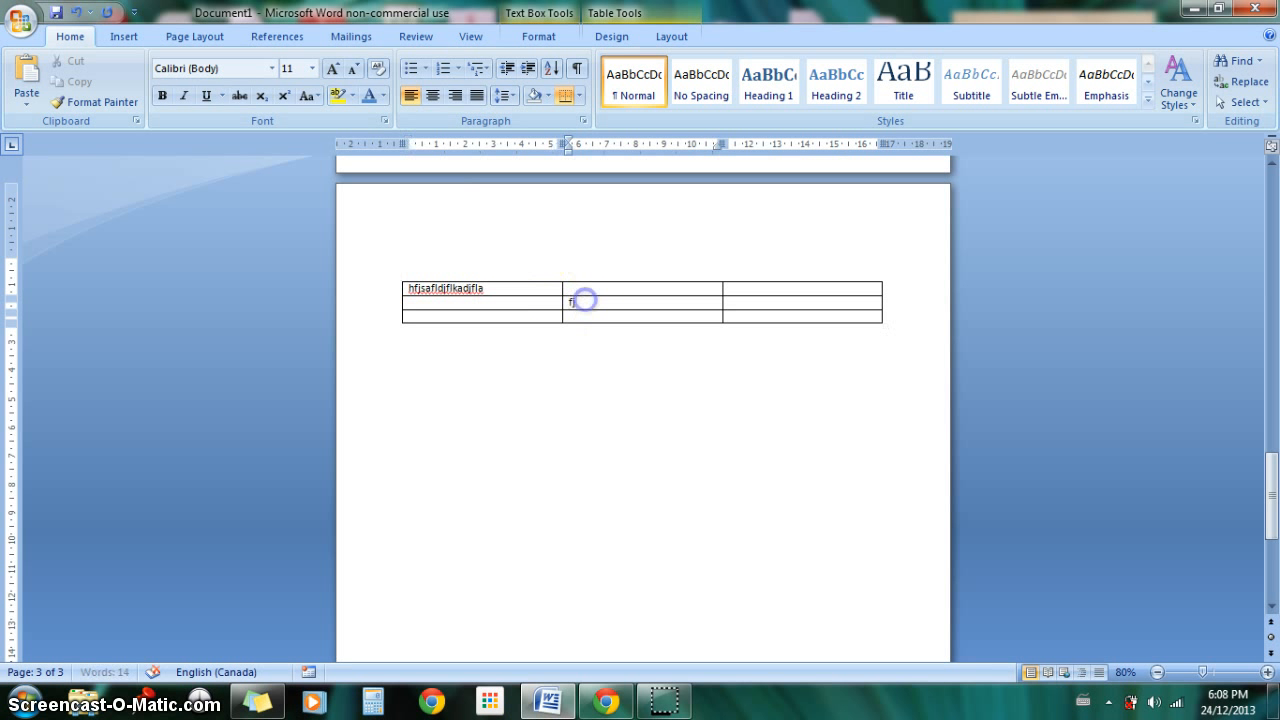
pyautogui.write('fjlkjfkldjfkldslkfdj')
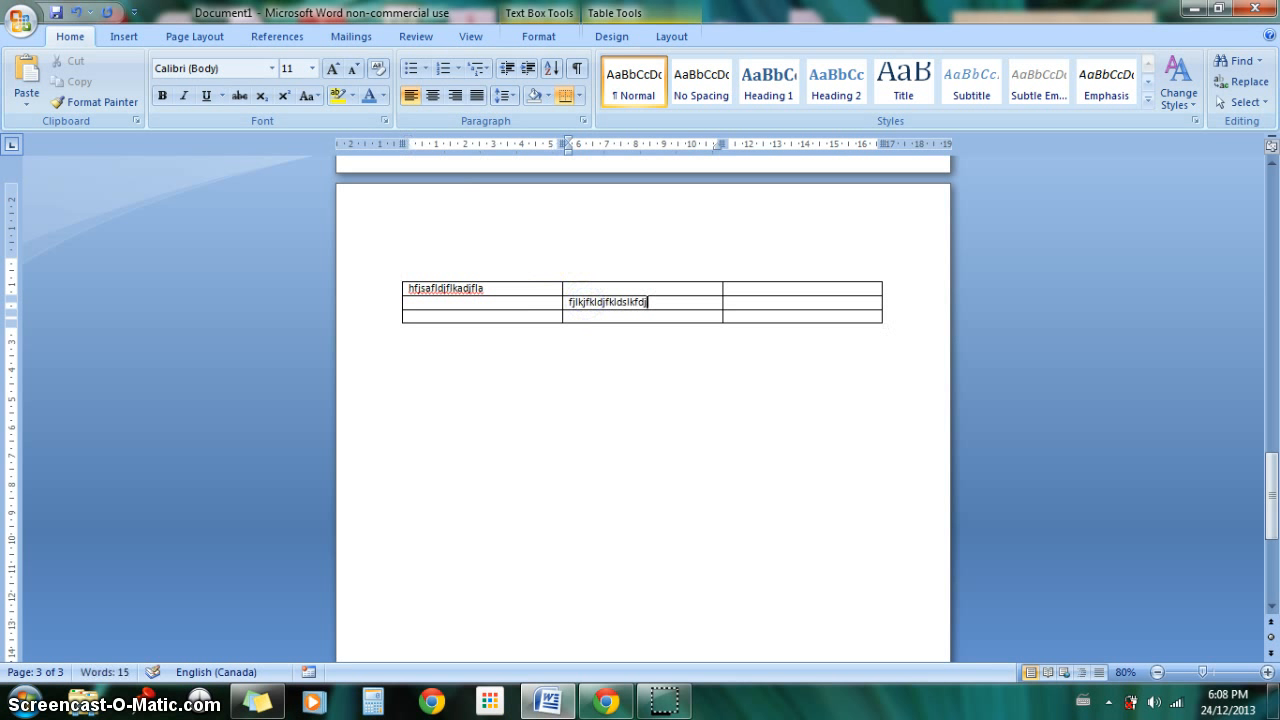
pyautogui.click(777, 287)
pyautogui.write('djfkdljfkldsjfdsjl')
pyautogui.click(643, 563)
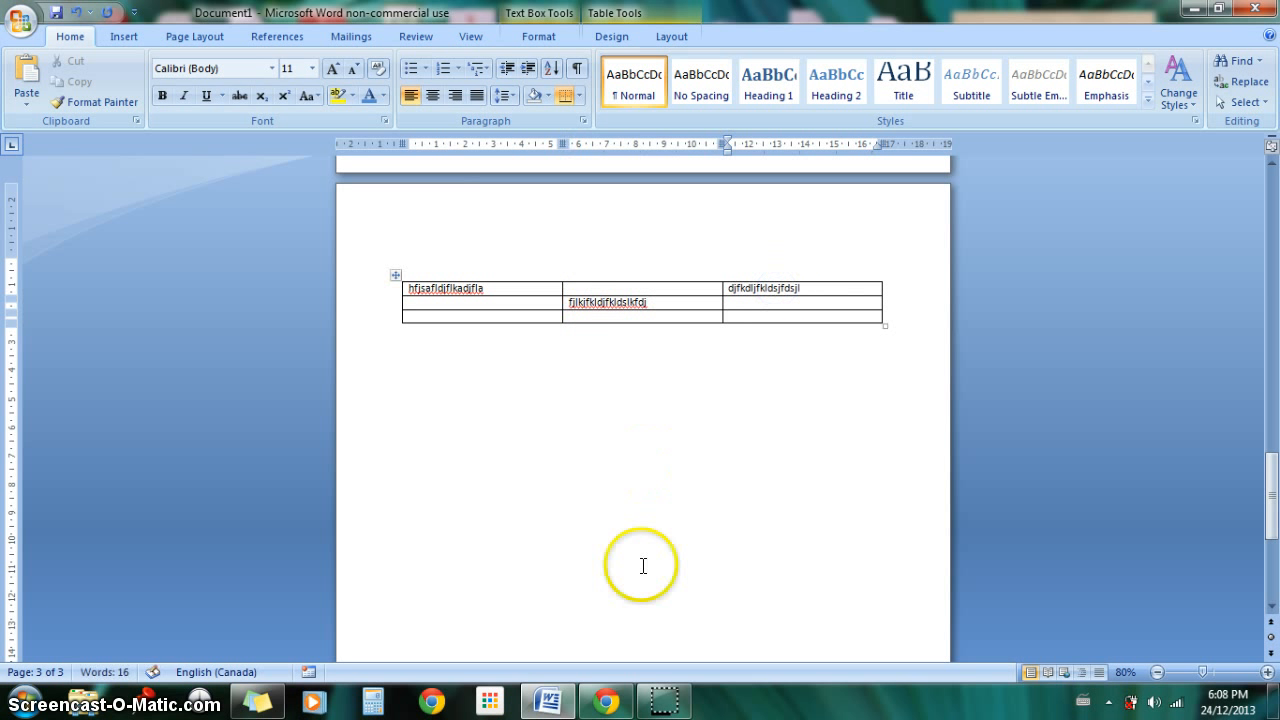
# Step: Select the whole table and remove its bottom border
pyautogui.click(423, 313)
pyautogui.click(396, 275)
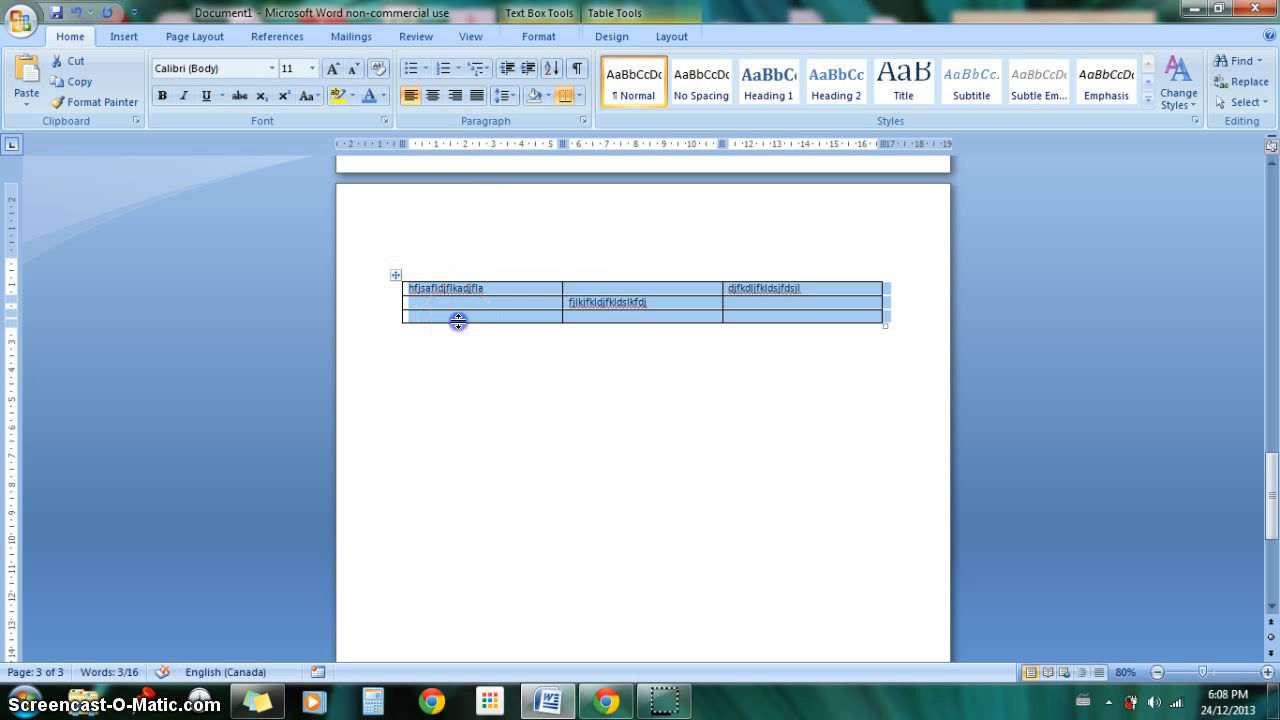
pyautogui.click(430, 297)
pyautogui.click(608, 36)
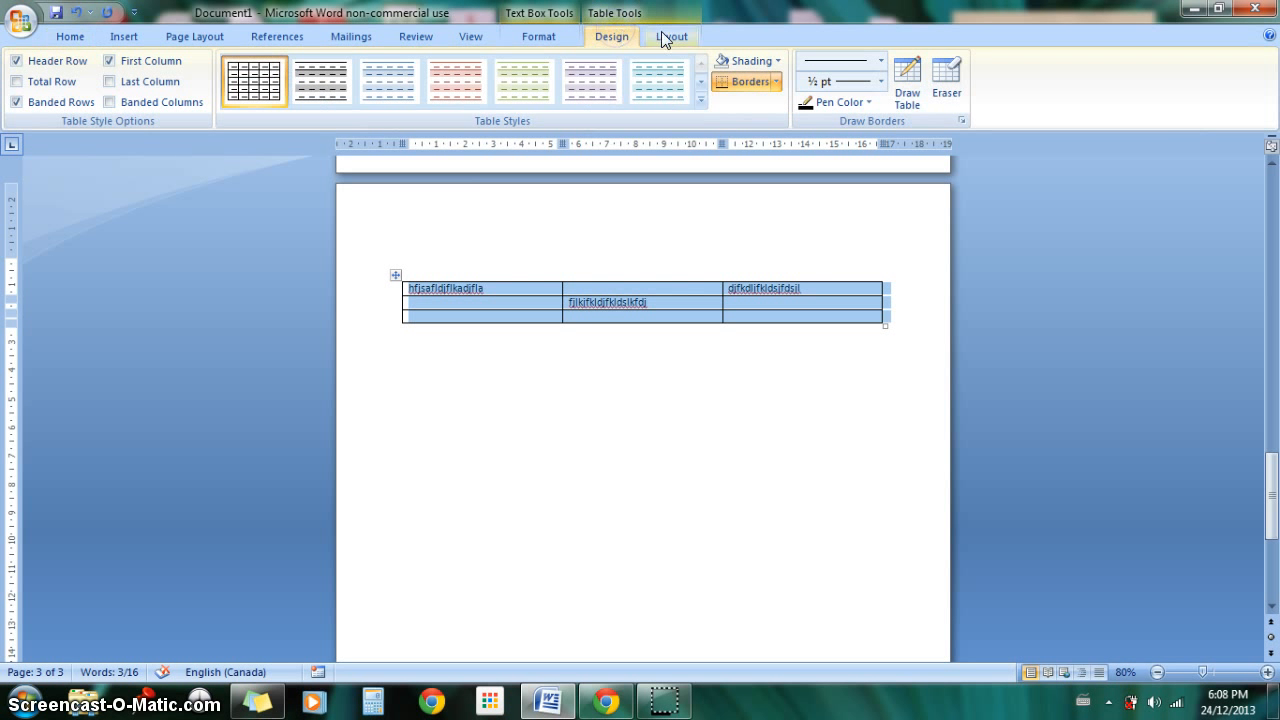
pyautogui.click(663, 35)
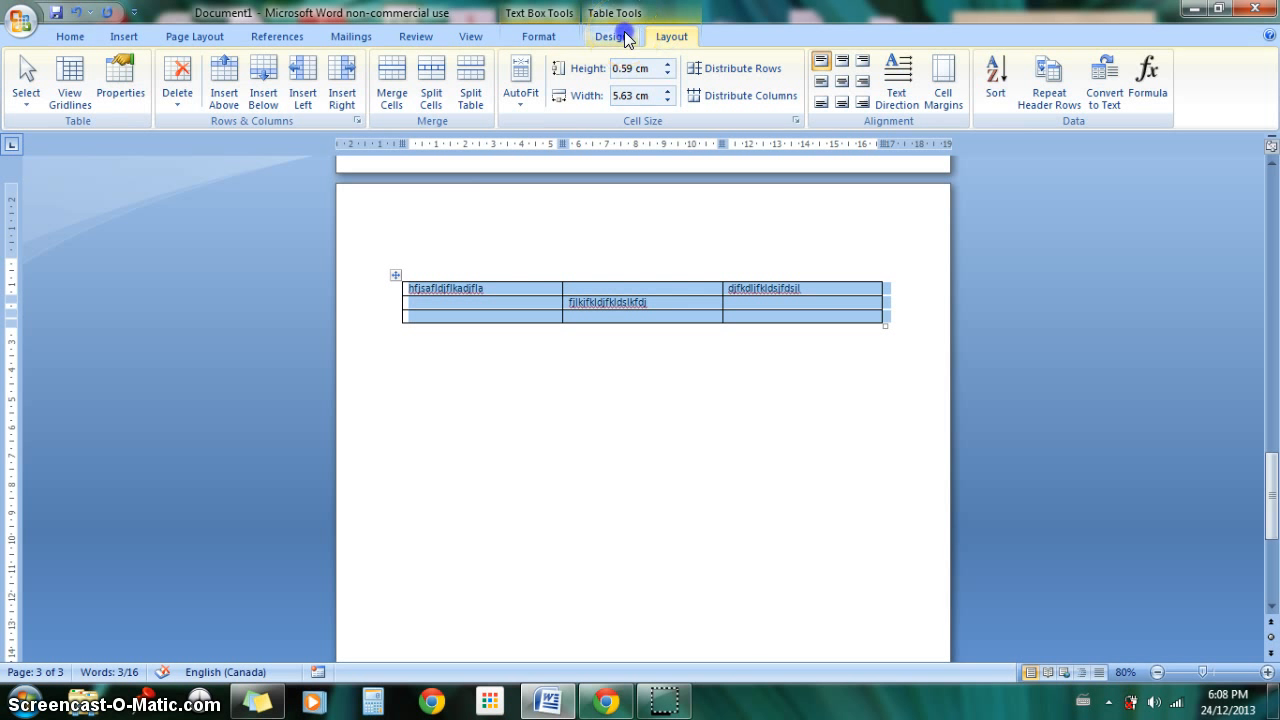
pyautogui.click(624, 33)
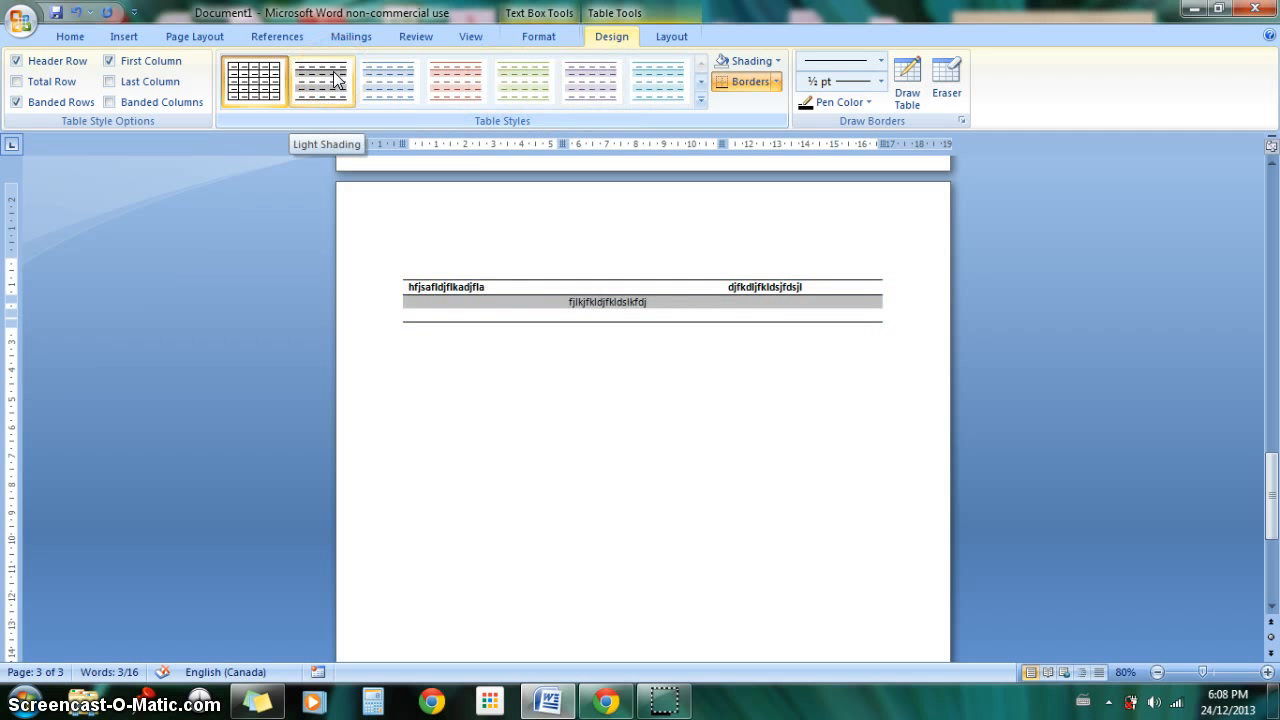
pyautogui.click(777, 82)
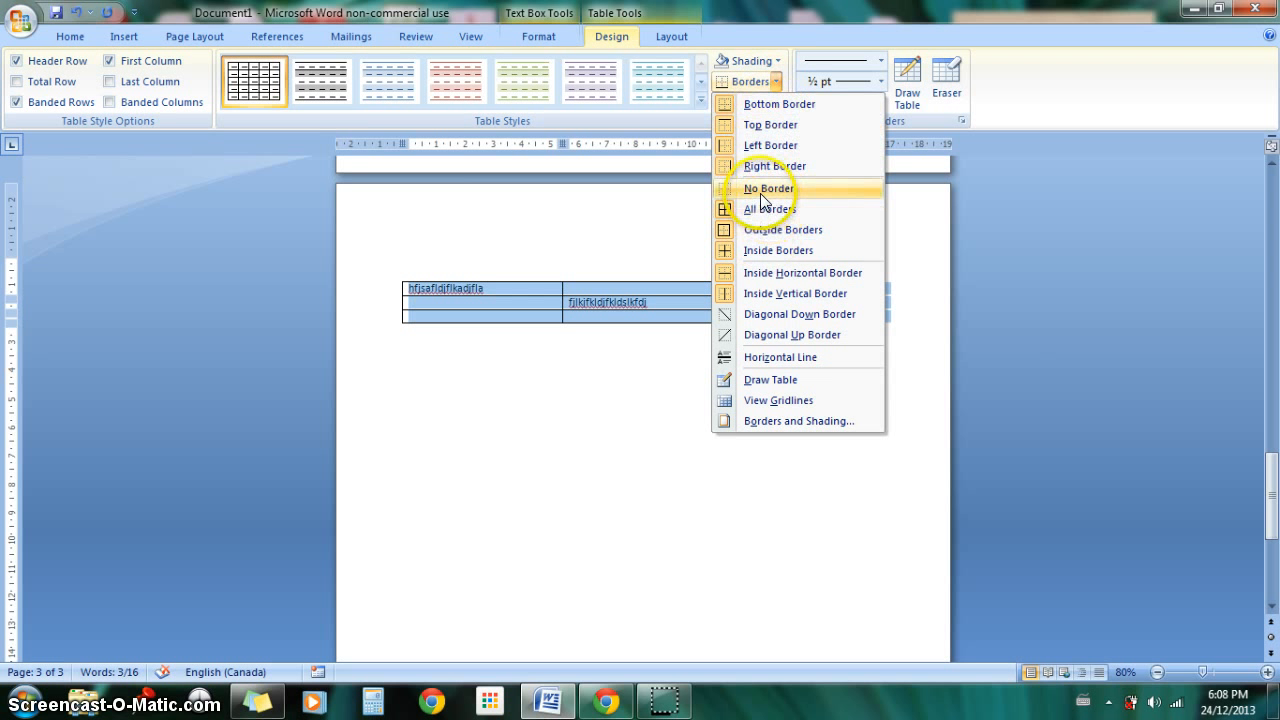
pyautogui.click(762, 103)
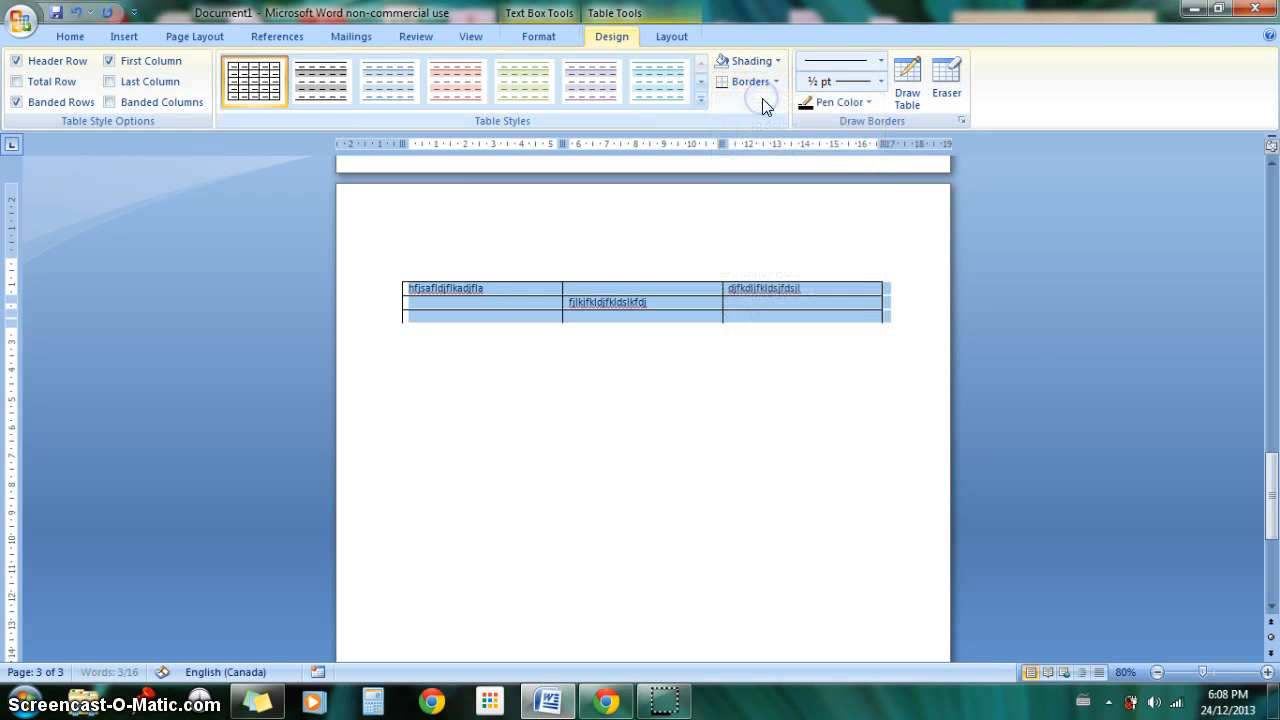
pyautogui.click(763, 330)
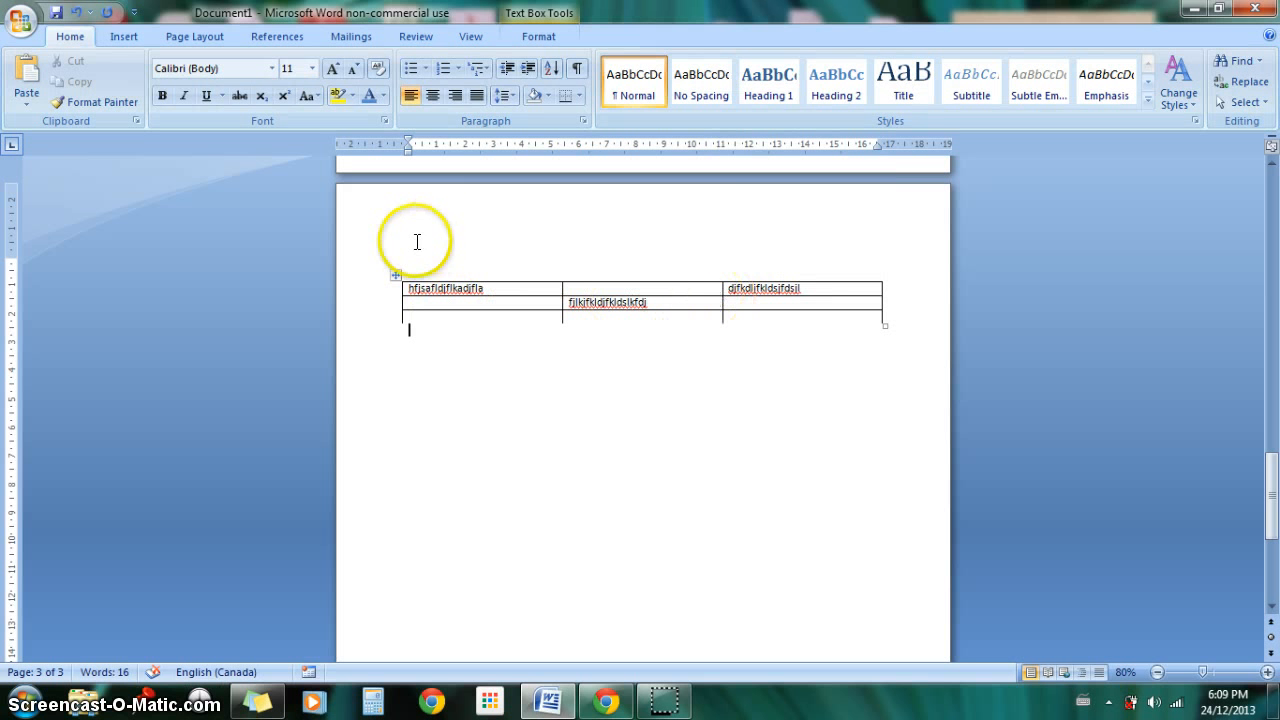
# Step: Reapply the bottom border to the whole table
pyautogui.click(394, 274)
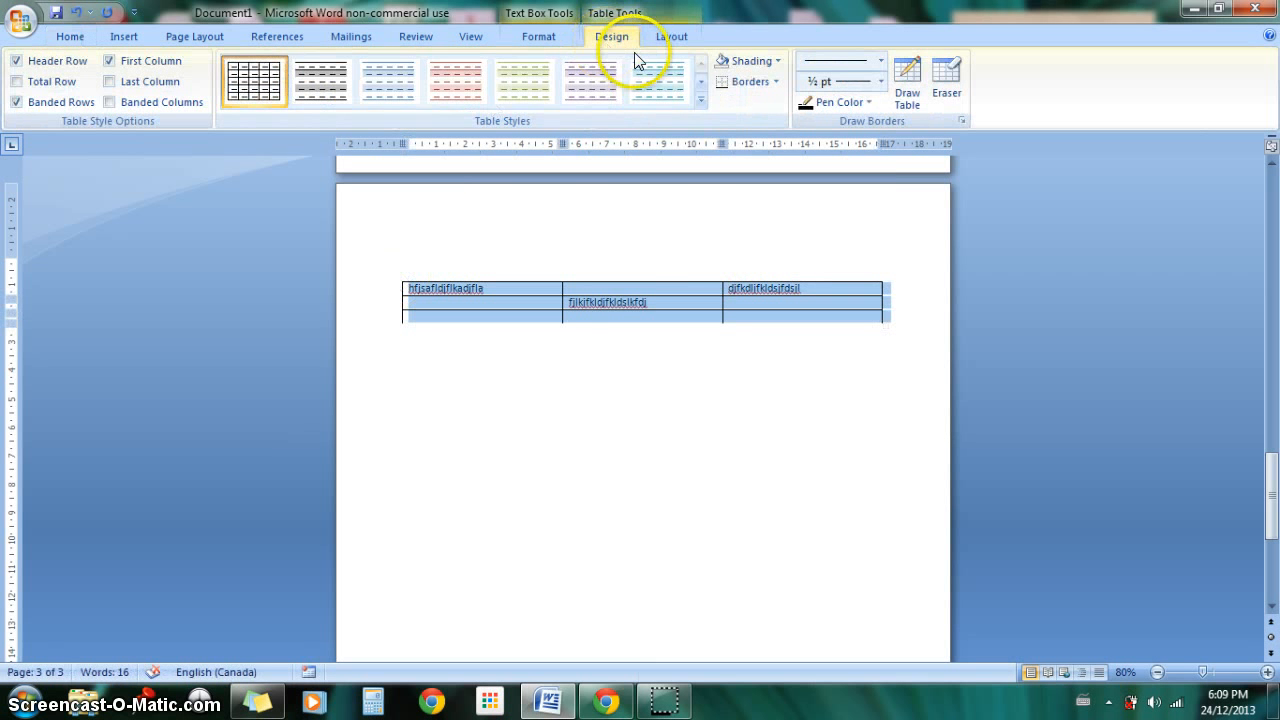
pyautogui.click(778, 82)
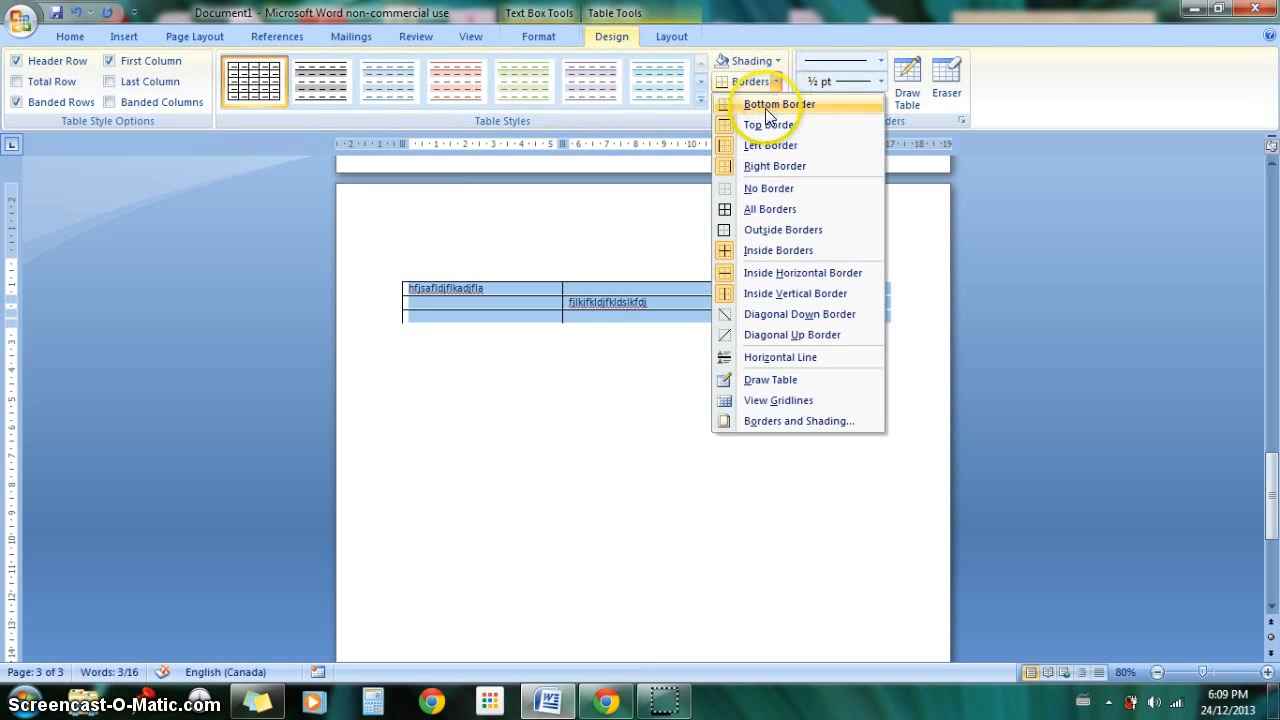
pyautogui.click(765, 108)
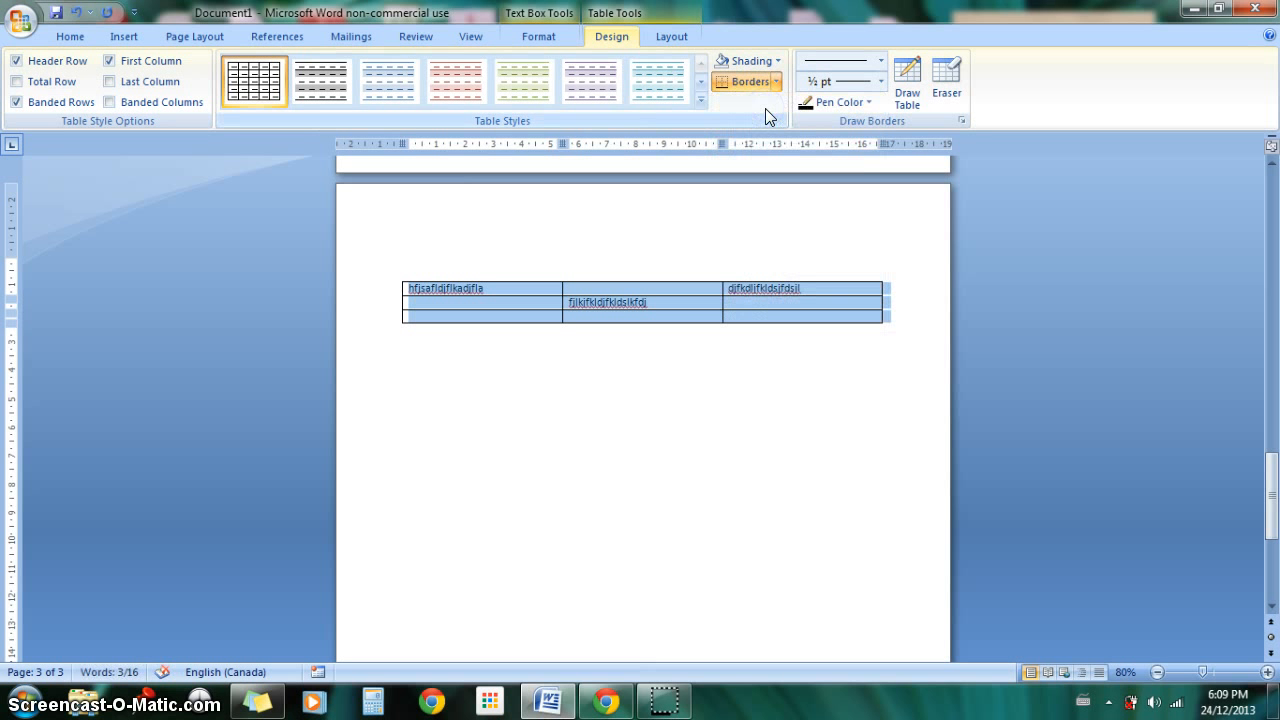
pyautogui.click(772, 88)
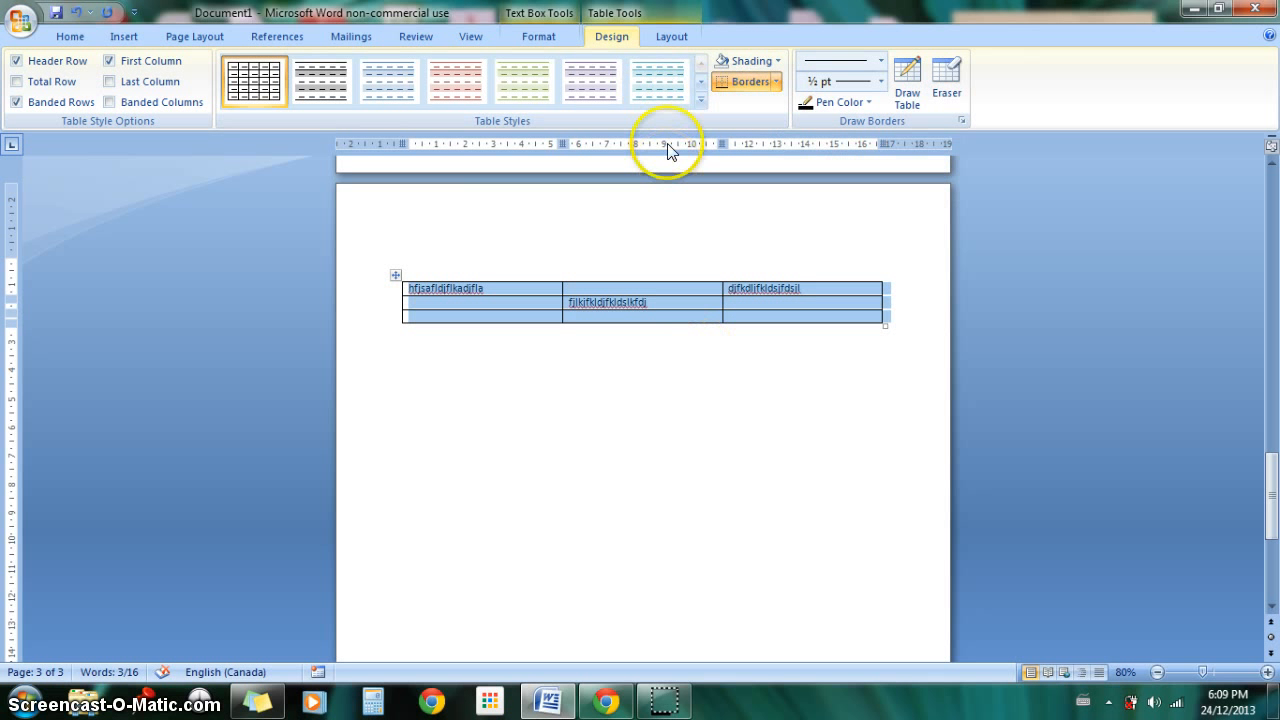
# Step: Insert three rows above the table's first row, and one more row below the third blank row
pyautogui.click(670, 40)
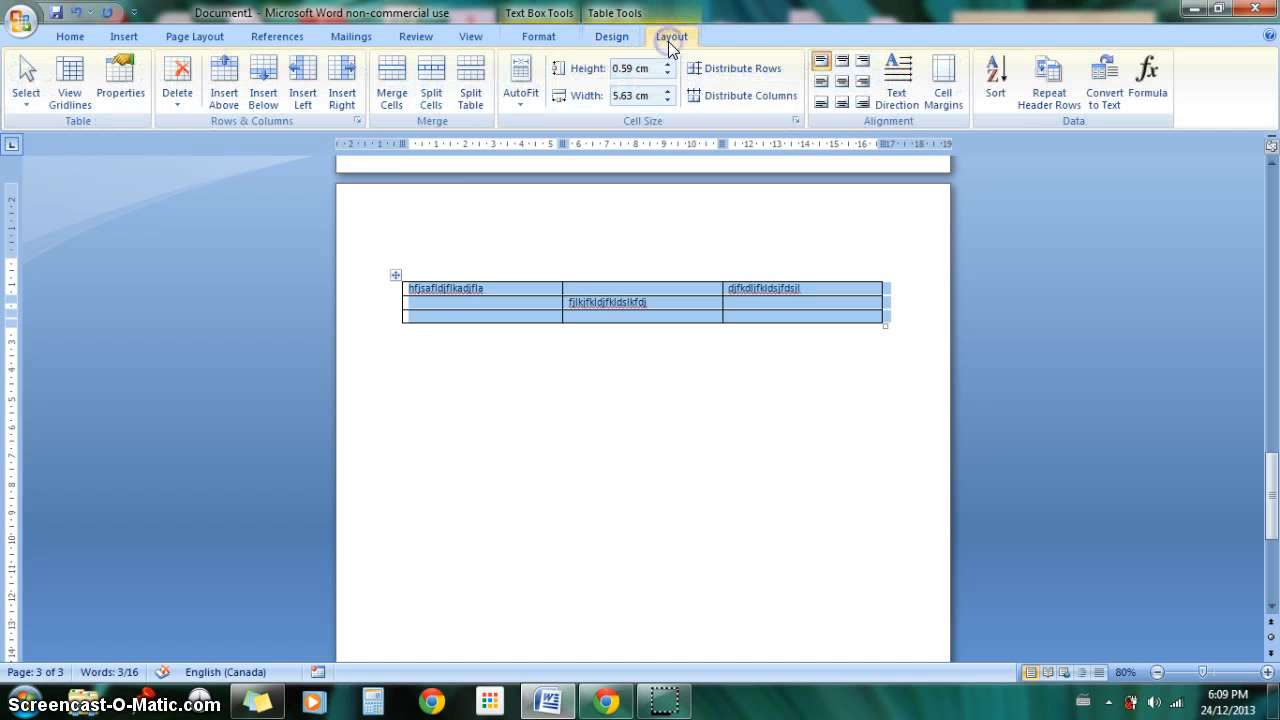
pyautogui.click(224, 98)
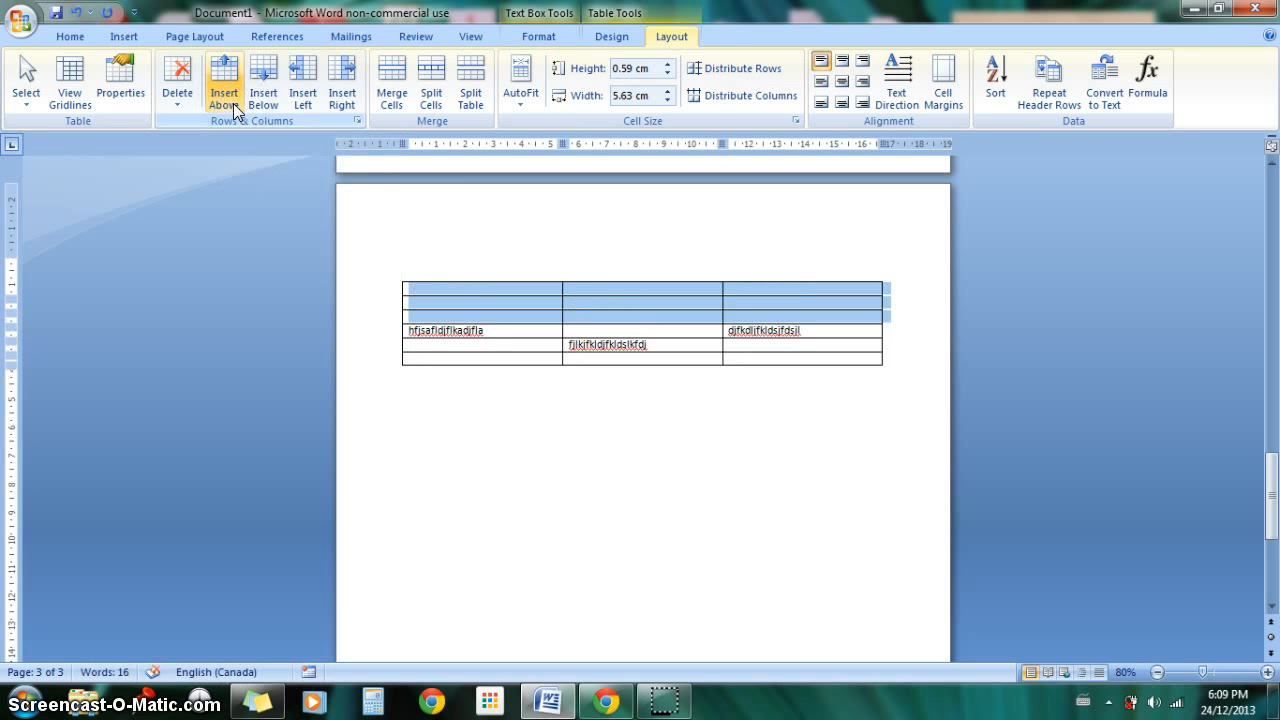
pyautogui.click(594, 500)
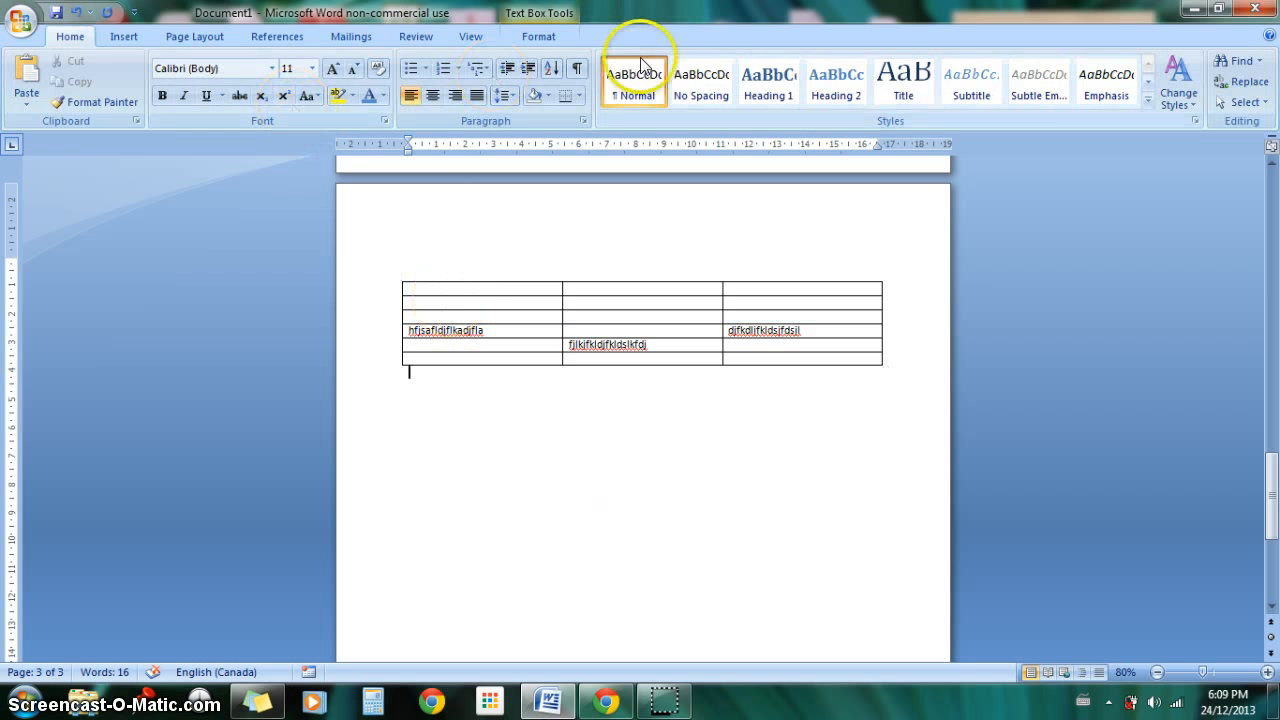
pyautogui.click(586, 318)
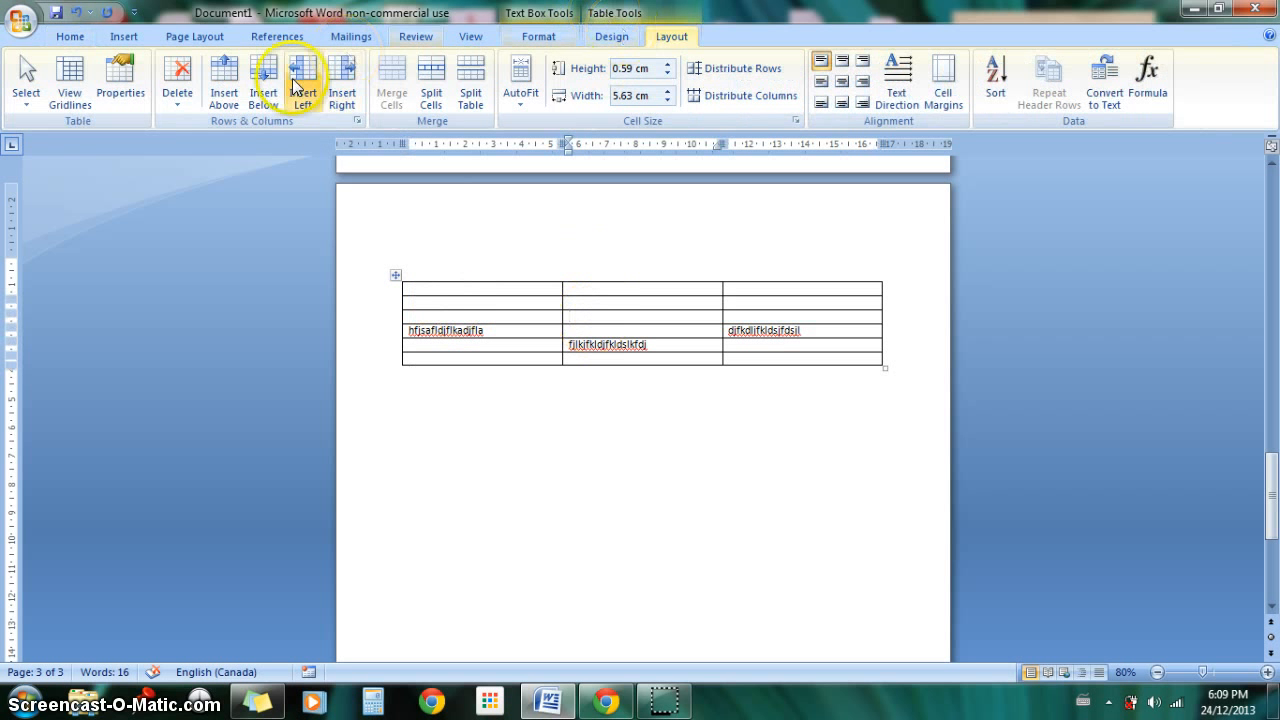
pyautogui.click(265, 82)
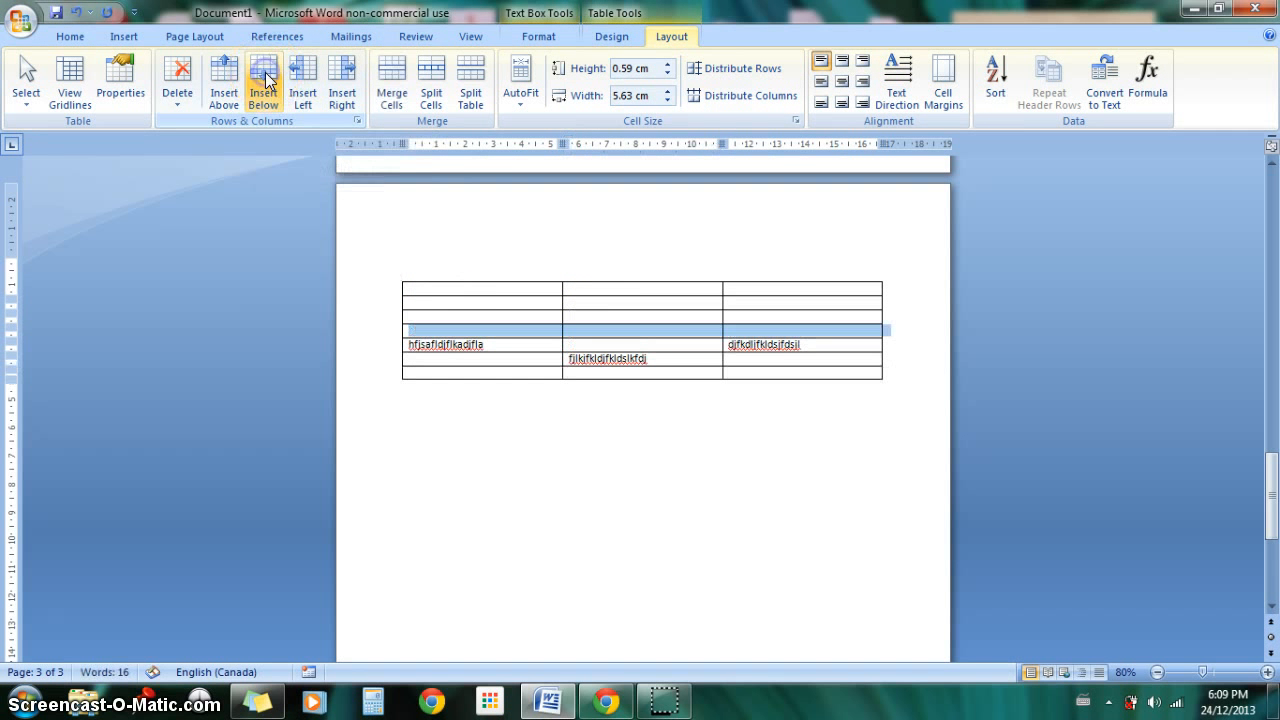
# Step: Insert a column to the left of the table's first column and another to the right of that new column
pyautogui.click(482, 373)
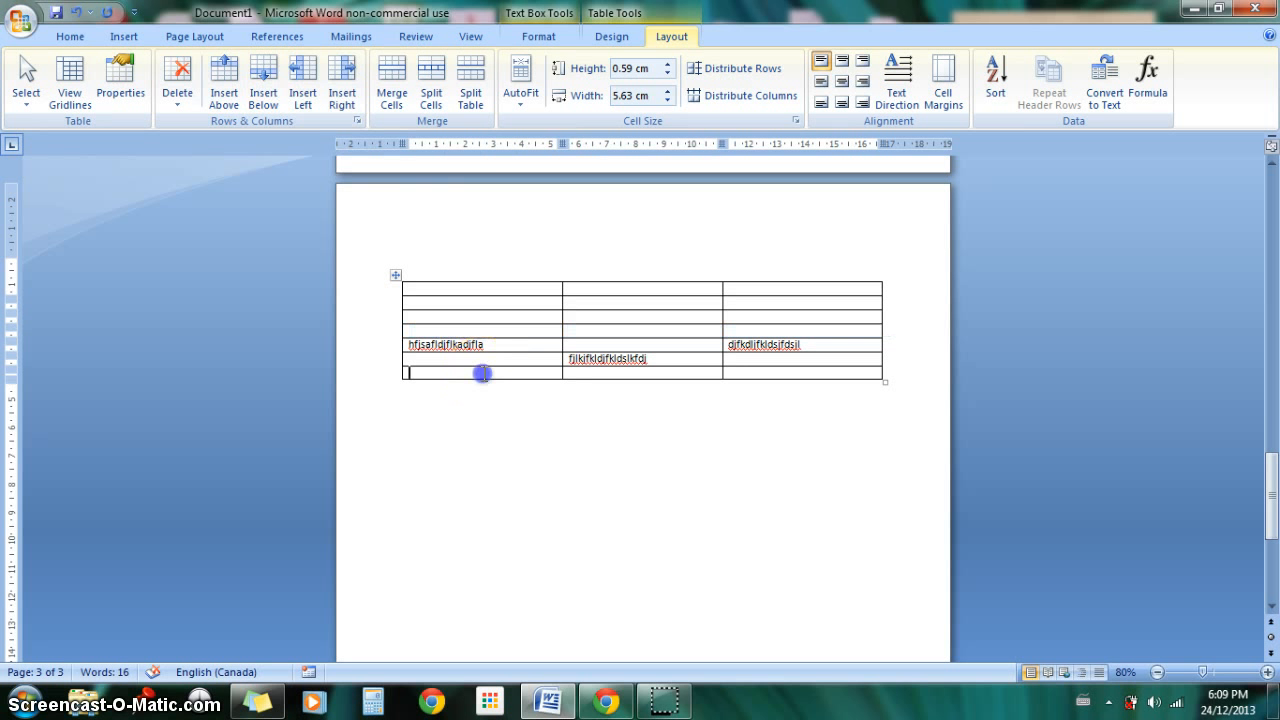
pyautogui.click(300, 95)
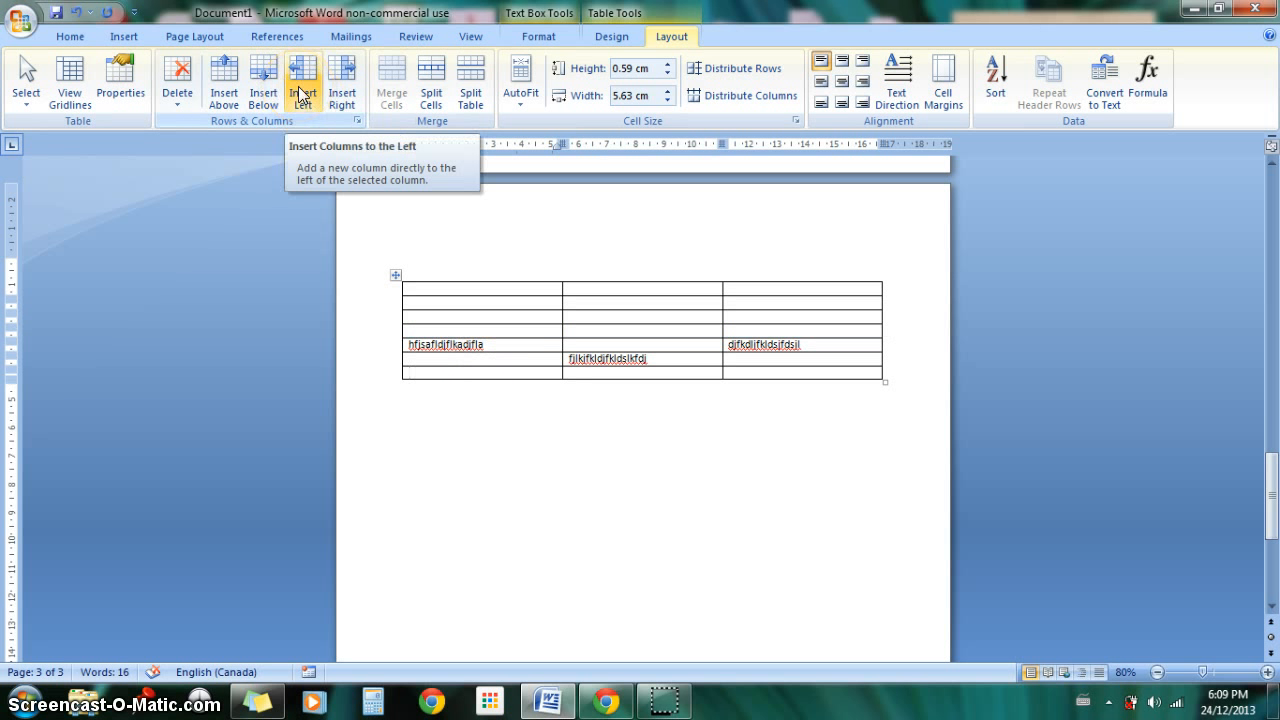
pyautogui.click(300, 95)
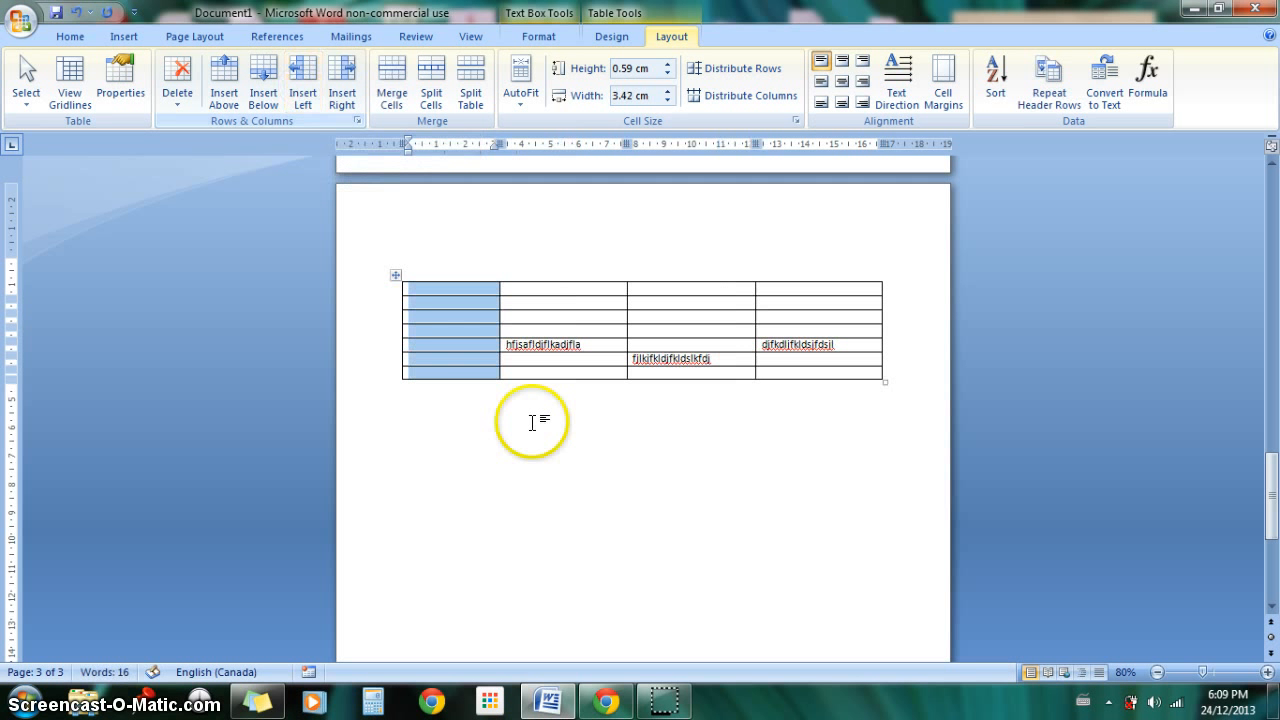
pyautogui.click(341, 95)
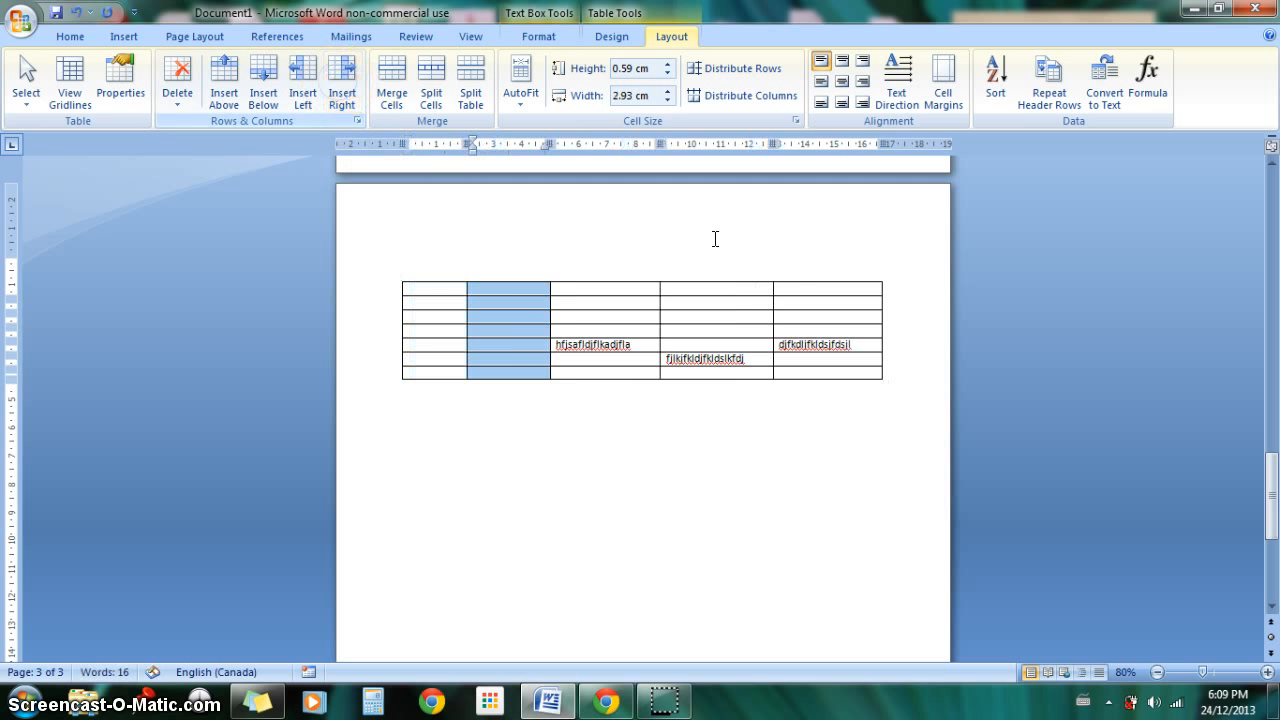
pyautogui.click(491, 303)
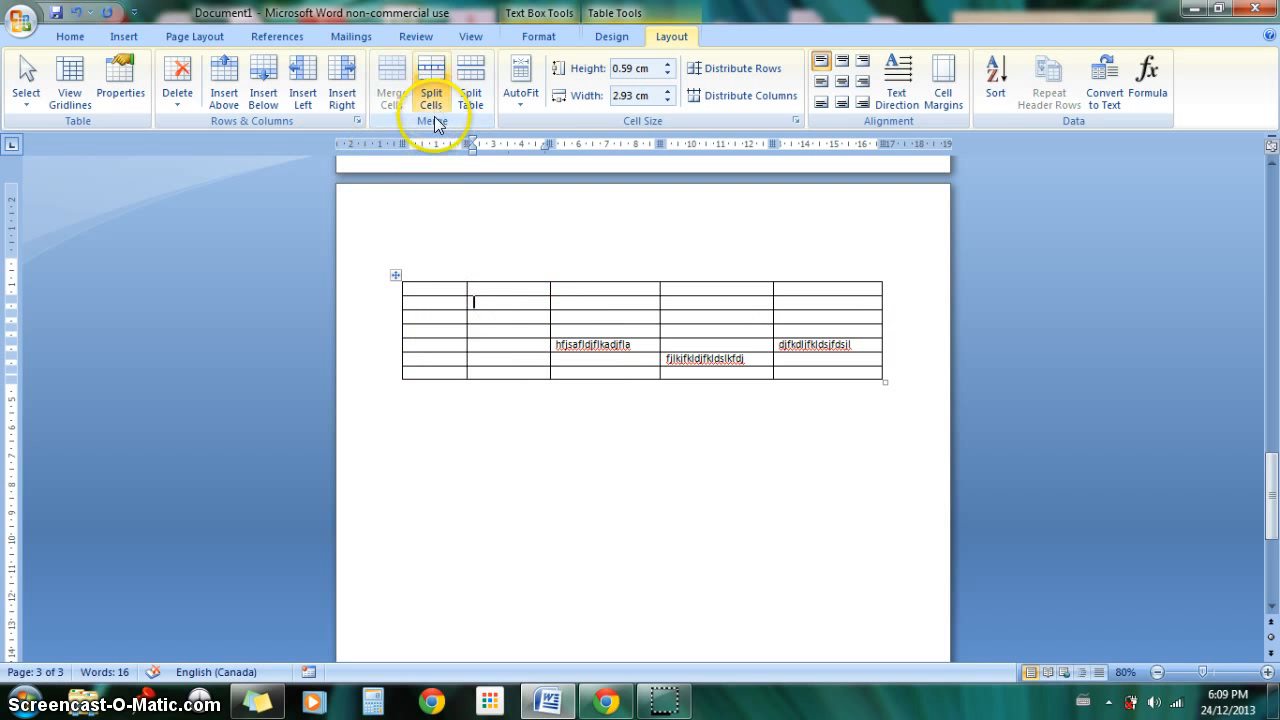
# Step: Merge all the cells of the table's first row into one cell
pyautogui.click(454, 288)
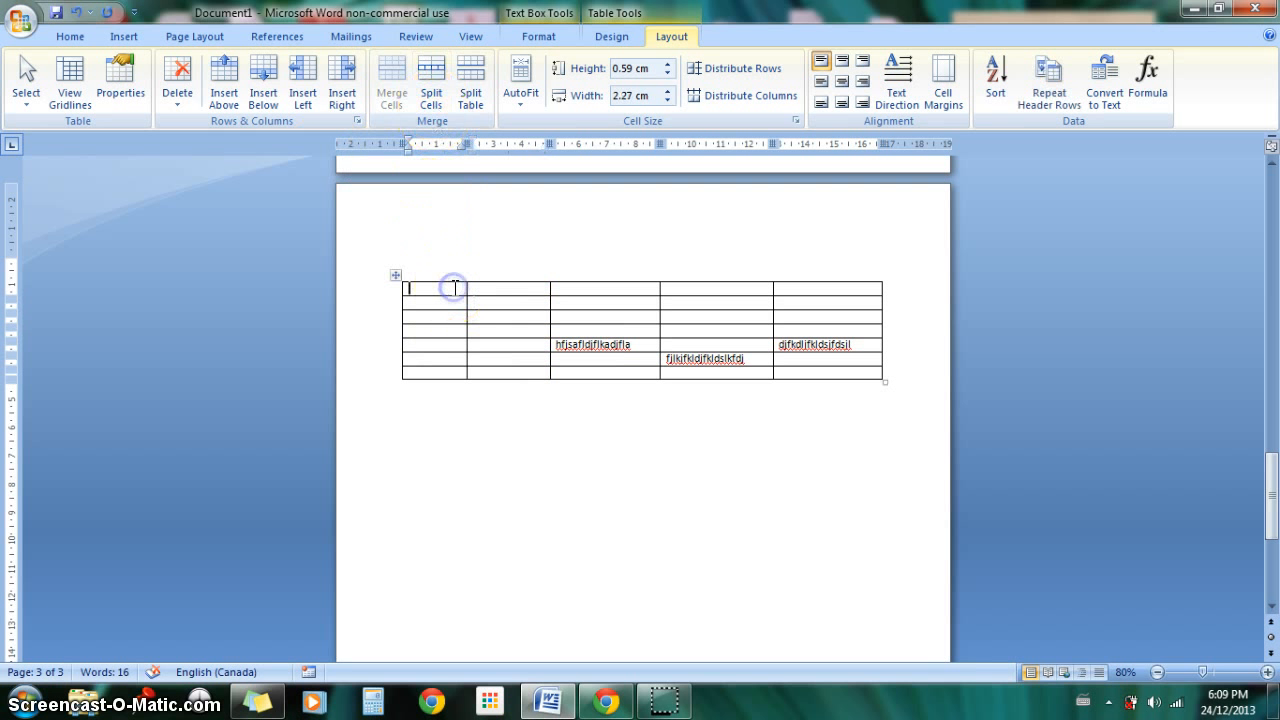
pyautogui.click(400, 289)
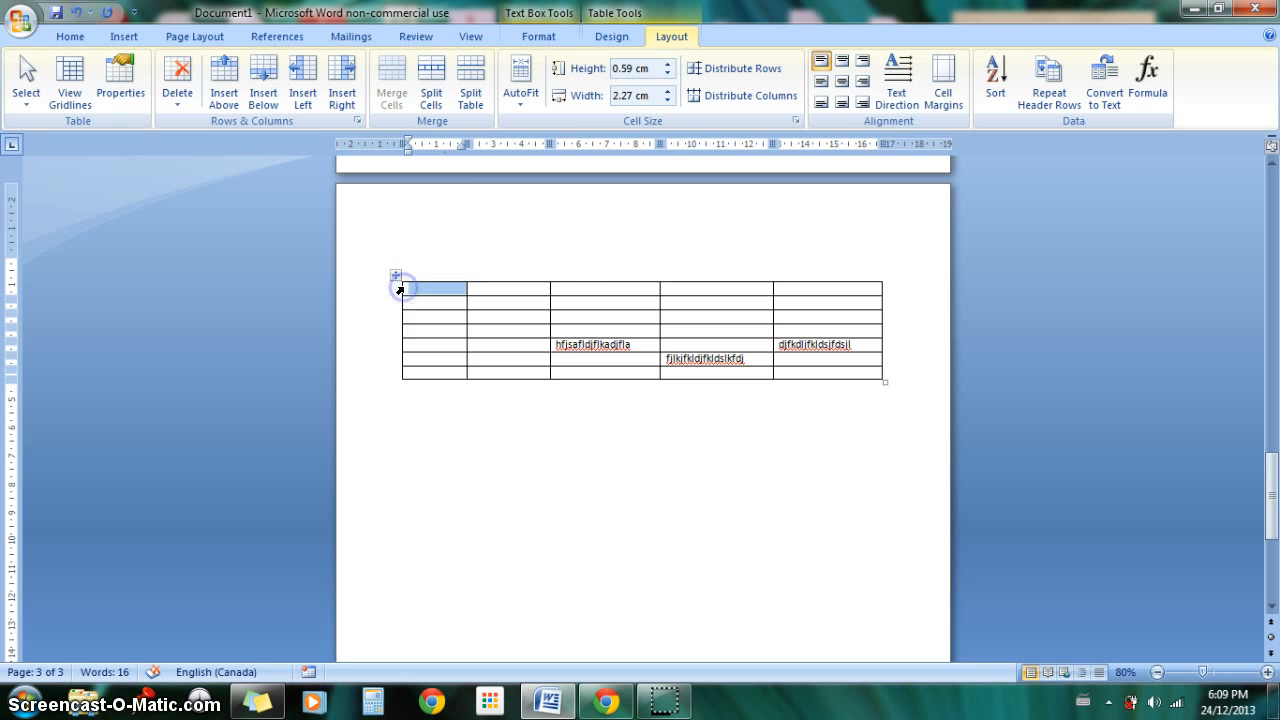
pyautogui.click(400, 289)
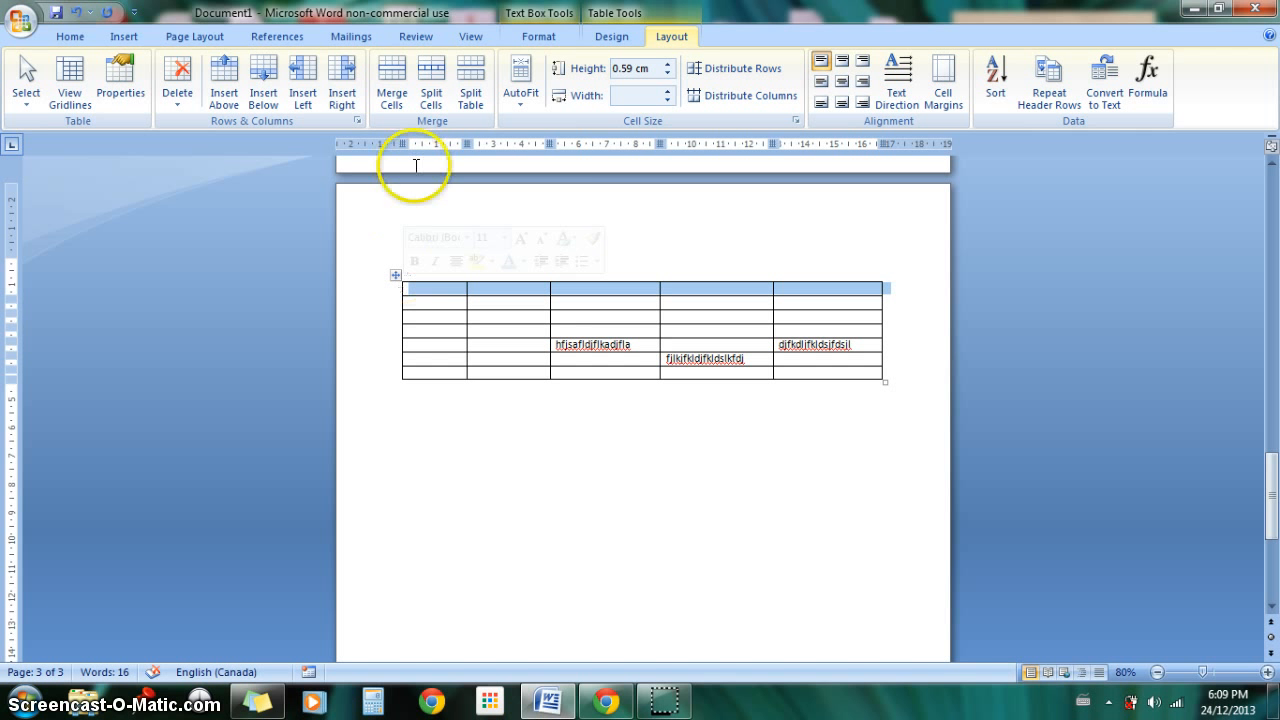
pyautogui.click(391, 92)
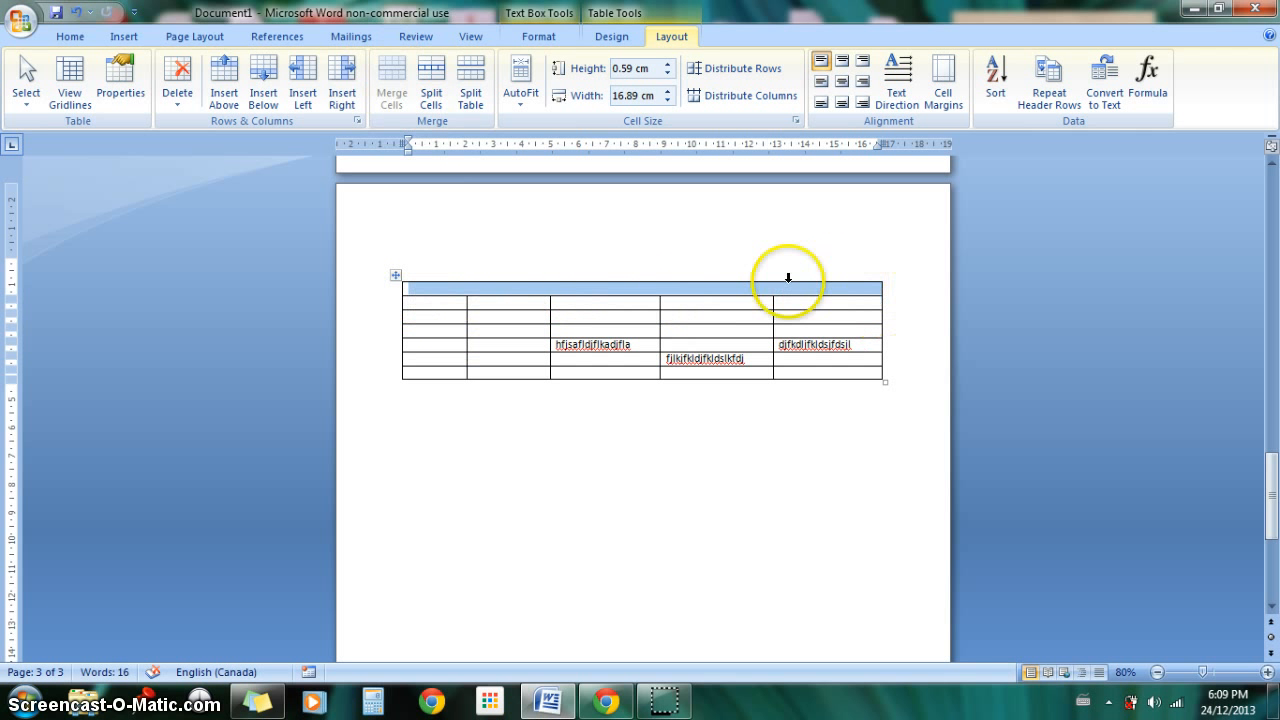
pyautogui.click(597, 318)
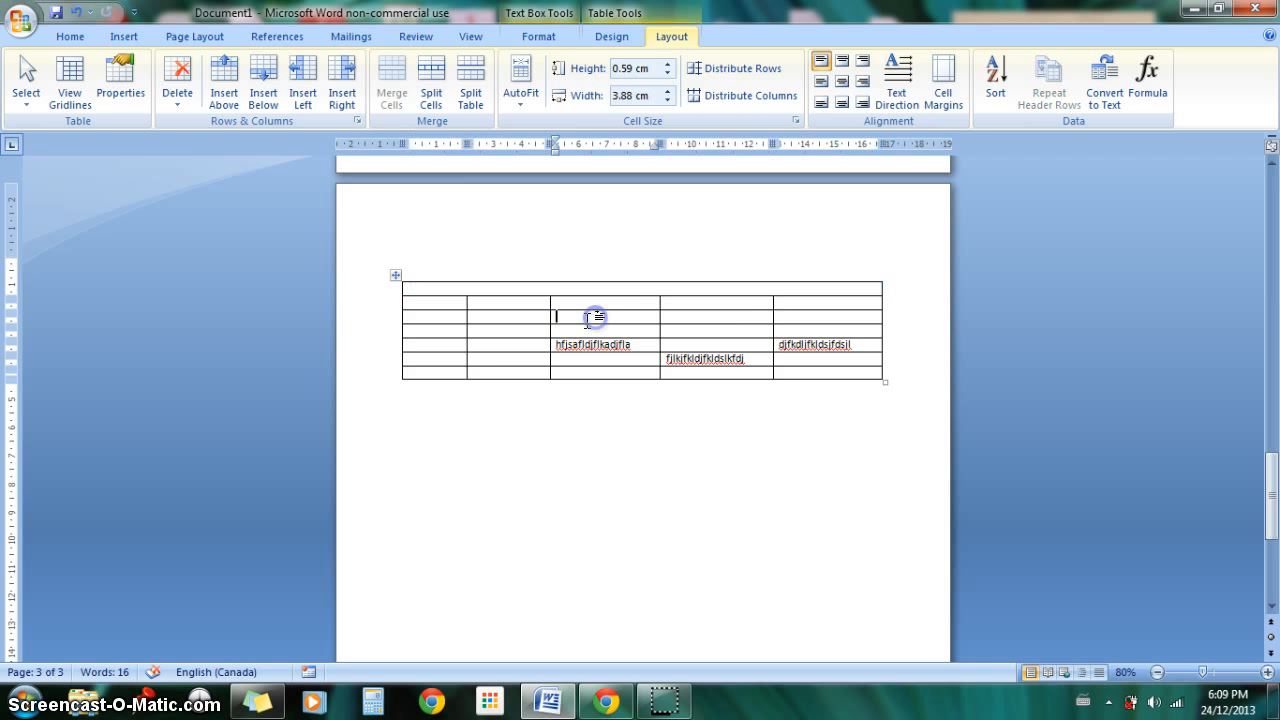
# Step: Merge all the cells of the table's second column below the first row into one cell
pyautogui.click(494, 277)
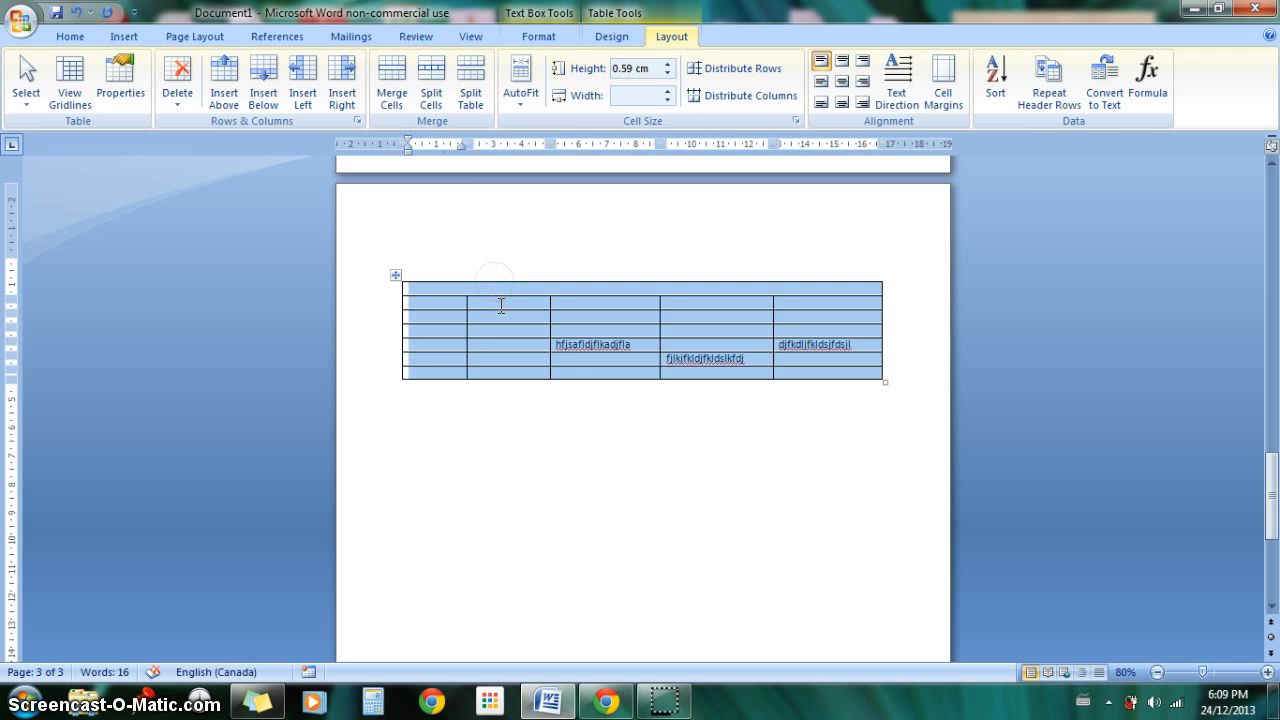
pyautogui.click(499, 307)
pyautogui.moveTo(498, 307); pyautogui.dragTo(504, 366)
pyautogui.click(391, 95)
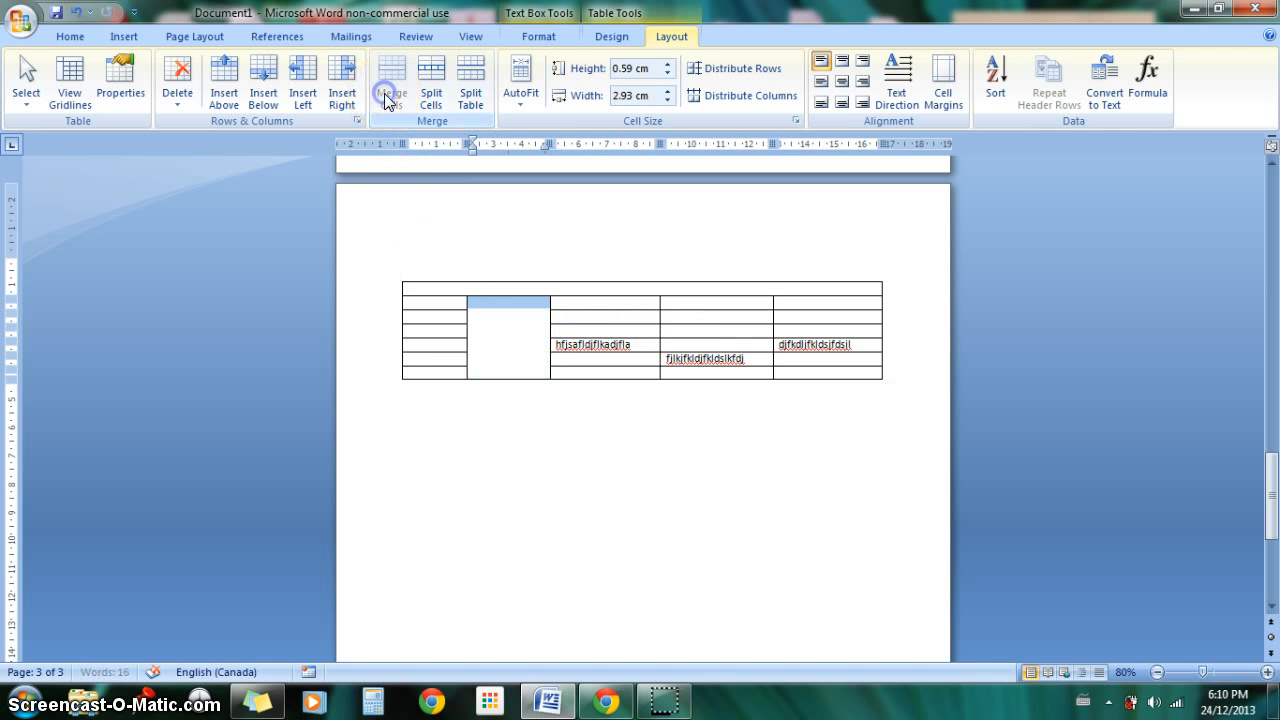
pyautogui.click(524, 372)
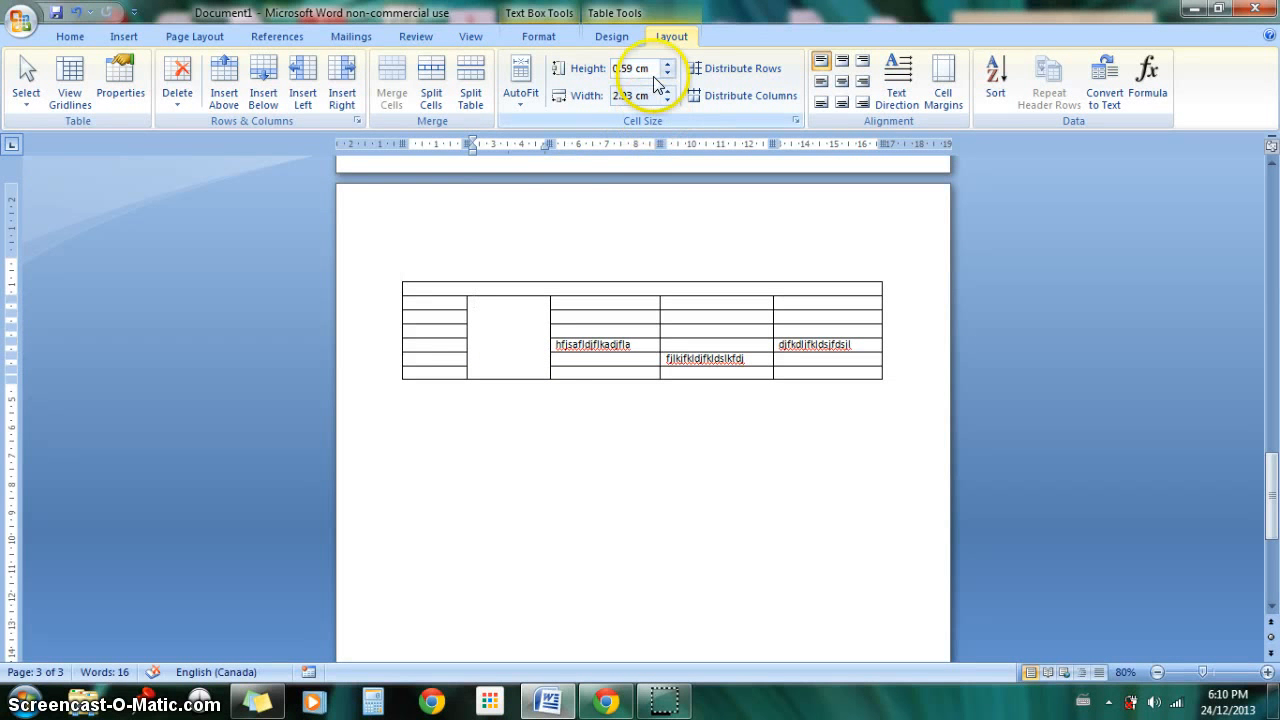
# Step: Reduce the height of the table's second row to 0.1 cm
pyautogui.click(714, 305)
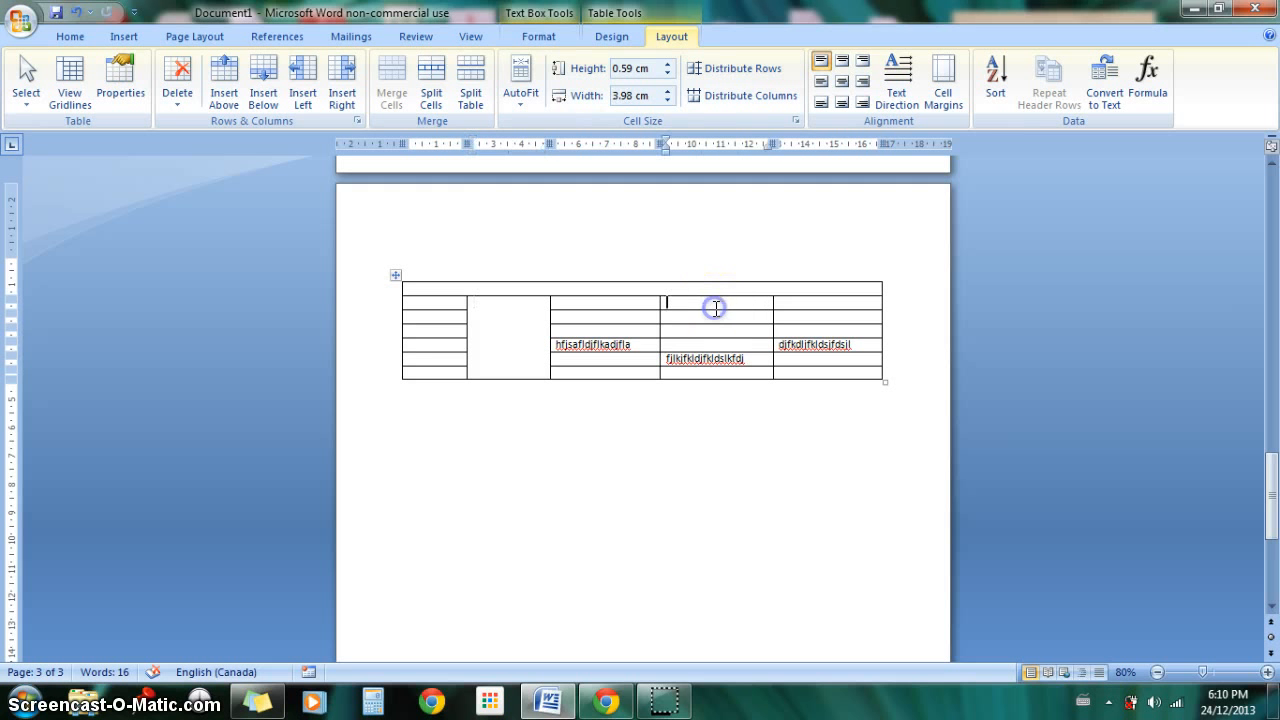
pyautogui.click(668, 73)
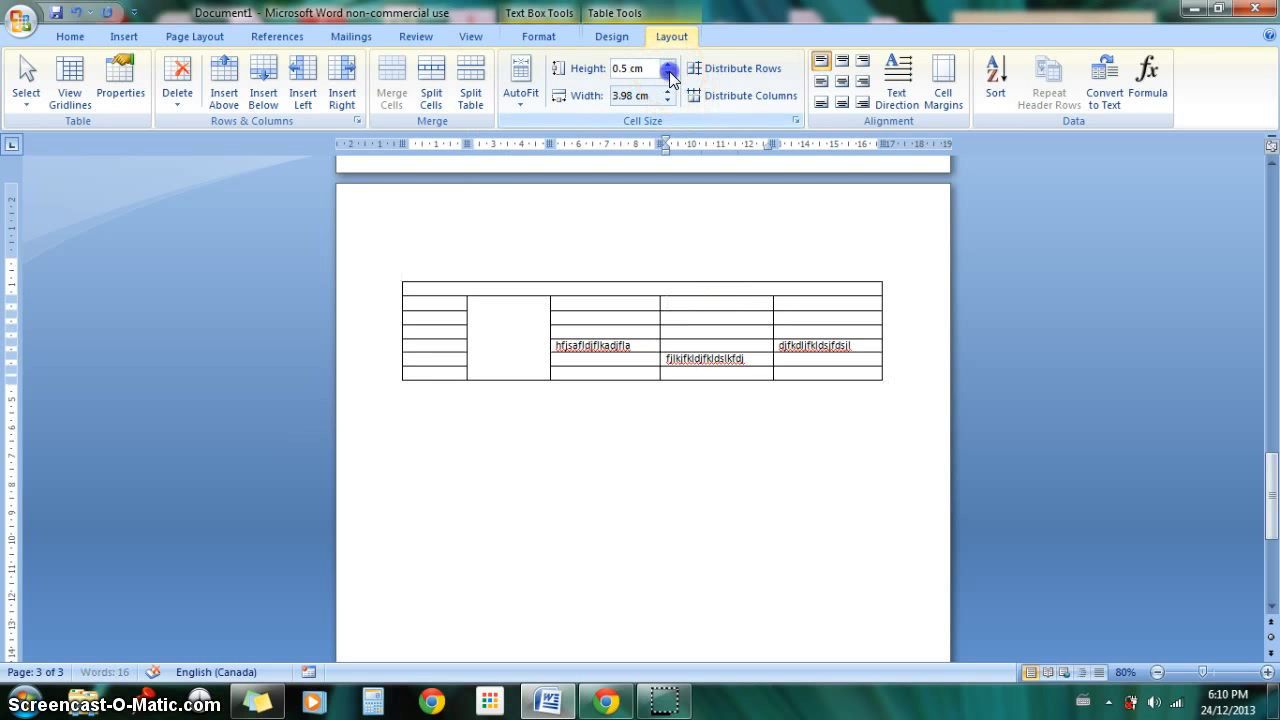
pyautogui.click(668, 73)
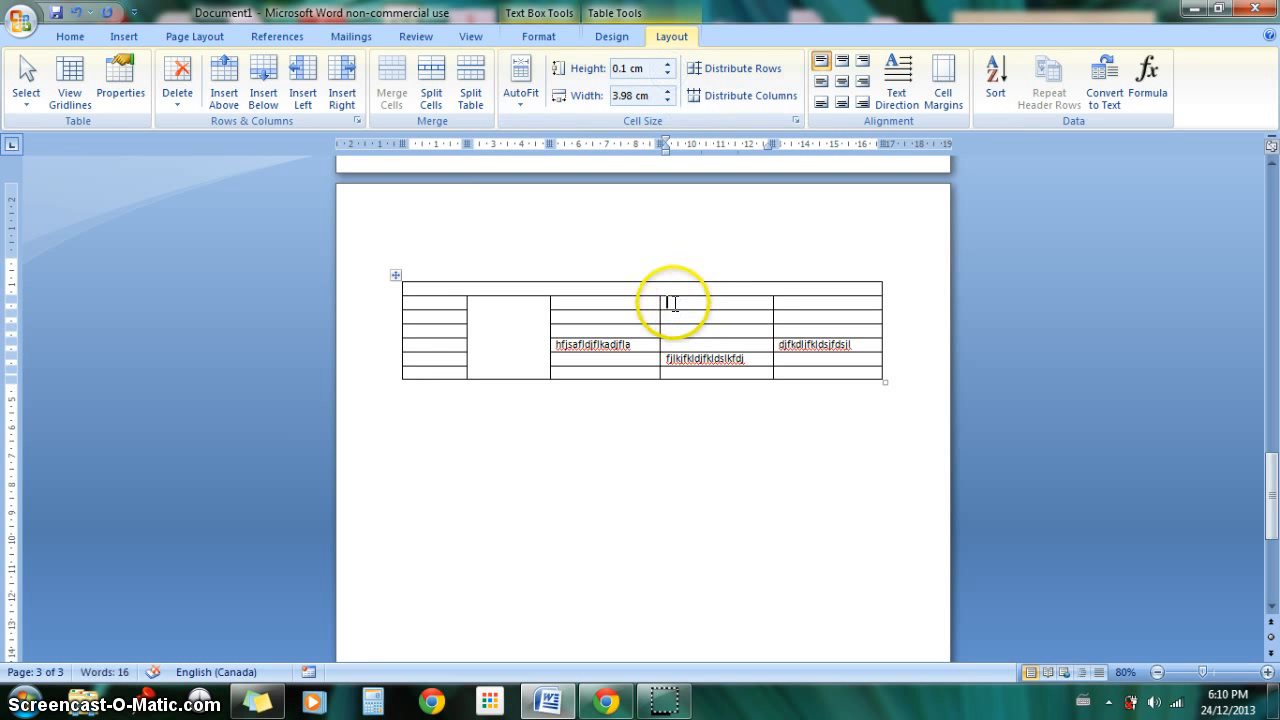
# Step: Set the height of the third and fourth cells in the table's second row to 2.5 cm and reduce their width
pyautogui.moveTo(726, 302); pyautogui.dragTo(651, 303)
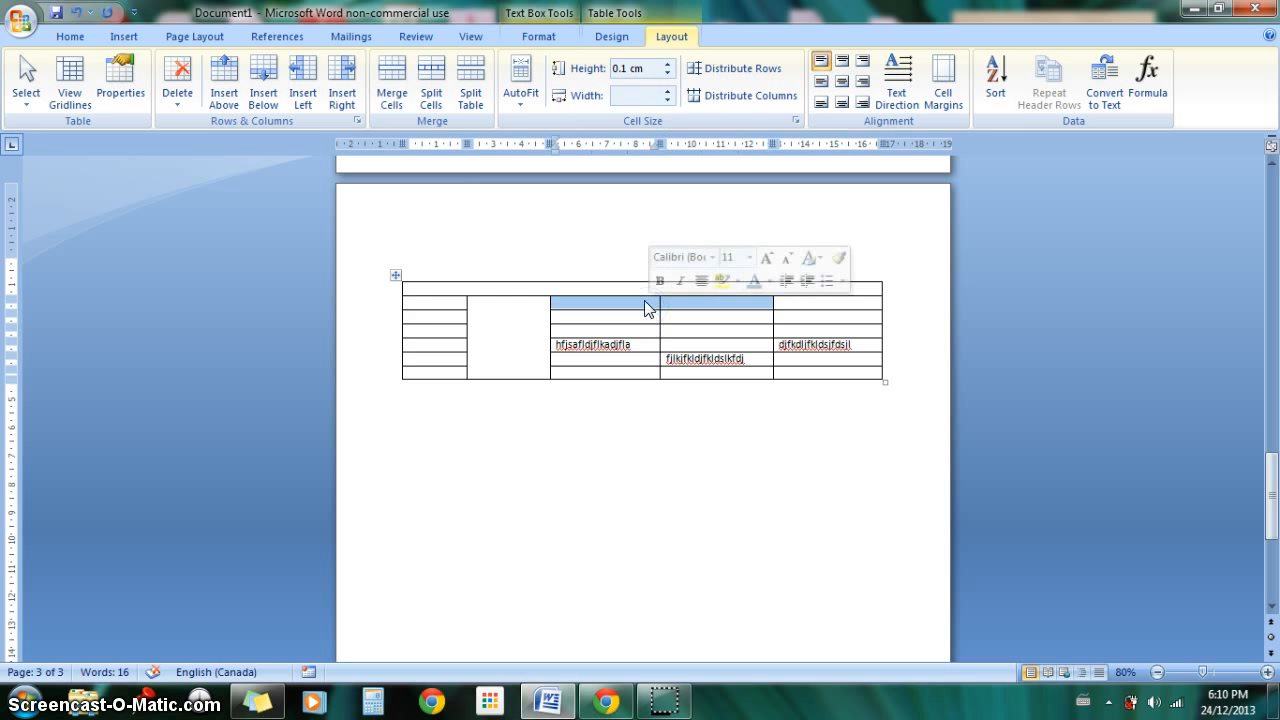
pyautogui.click(667, 64)
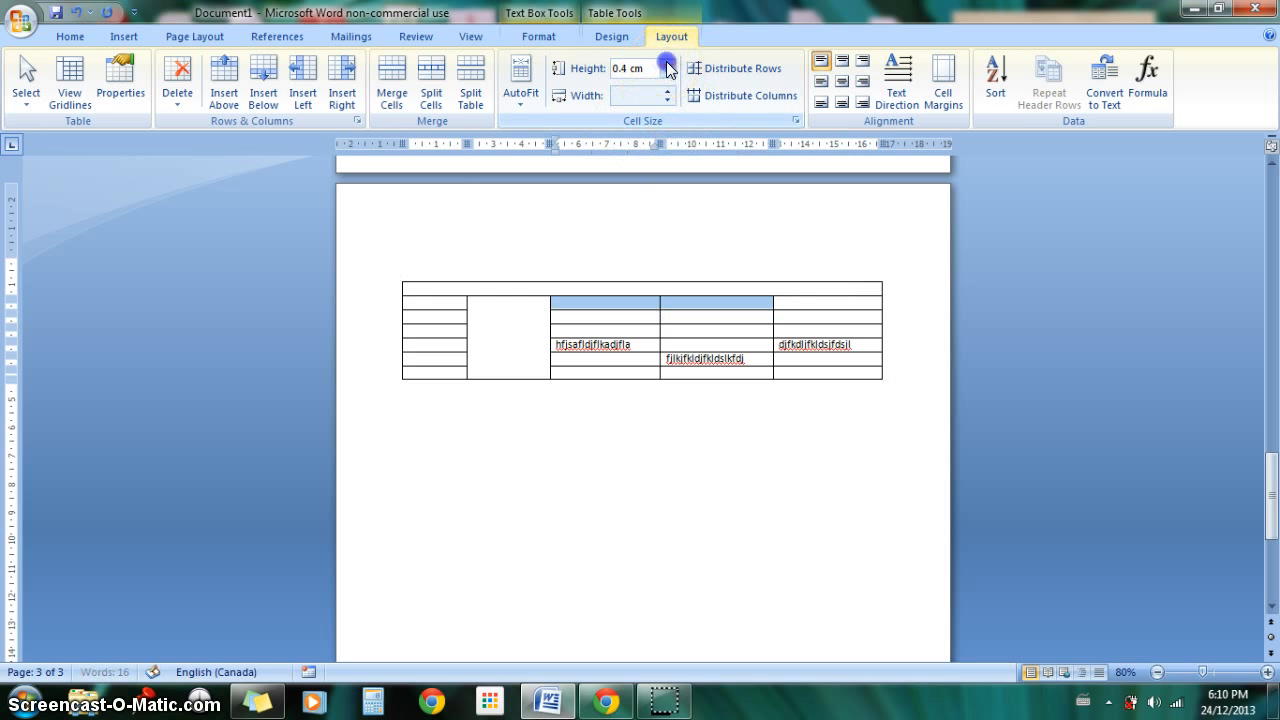
pyautogui.moveTo(667, 64); pyautogui.dragTo(667, 66)
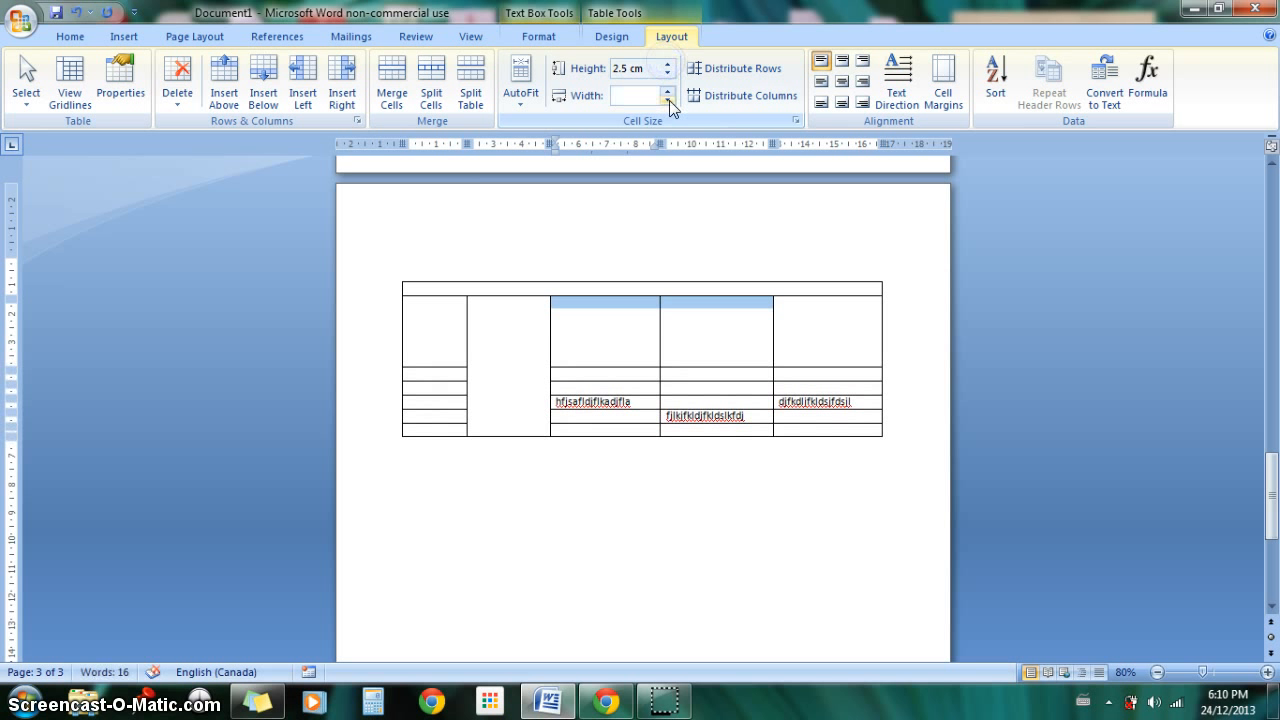
pyautogui.click(669, 100)
pyautogui.click(632, 303)
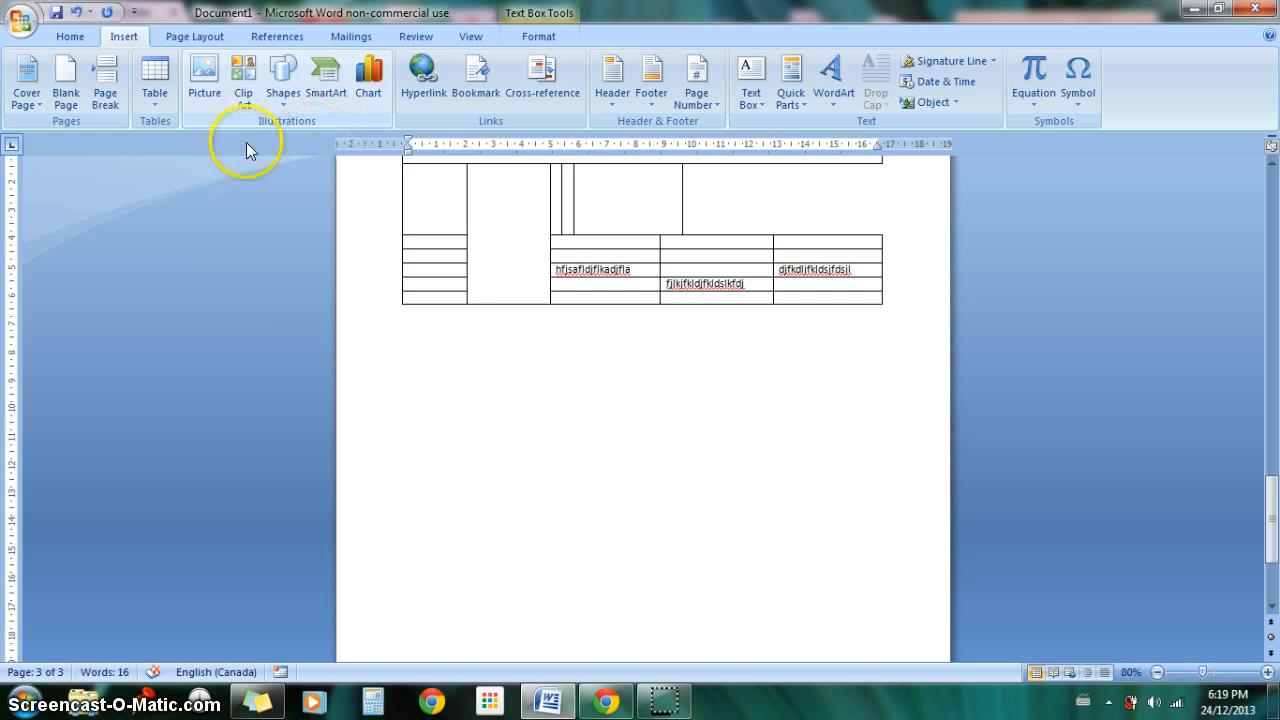
# Step: Open the Insert Picture dialog to view the Pictures library, and close it without inserting anything
pyautogui.click(214, 89)
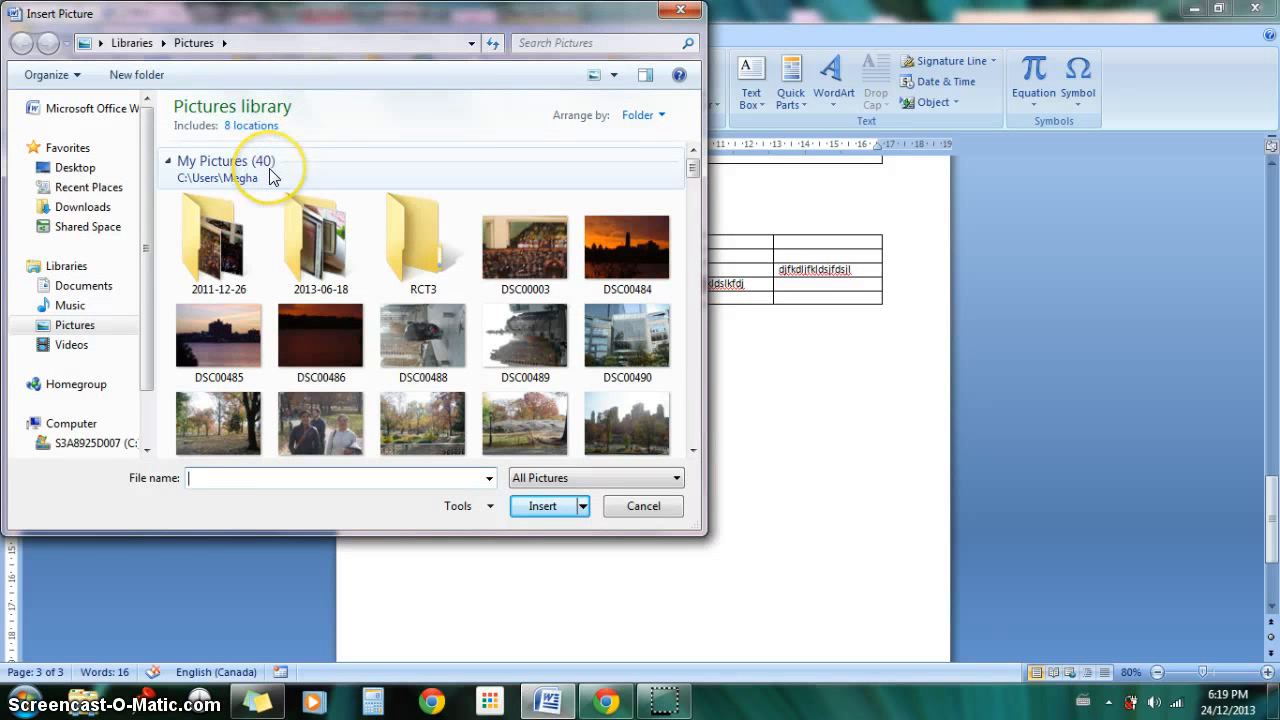
pyautogui.click(697, 14)
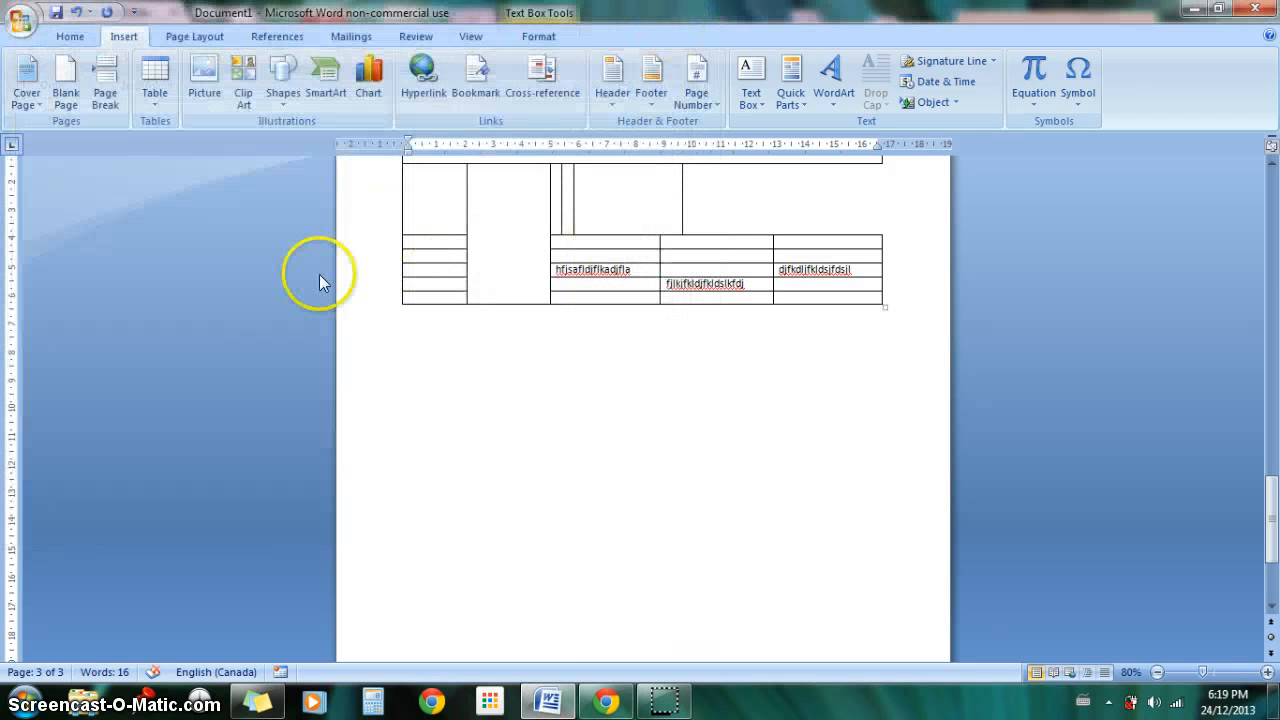
# Step: Open the Clip Art pane, widen it, and search all collections for "soccer"
pyautogui.click(245, 82)
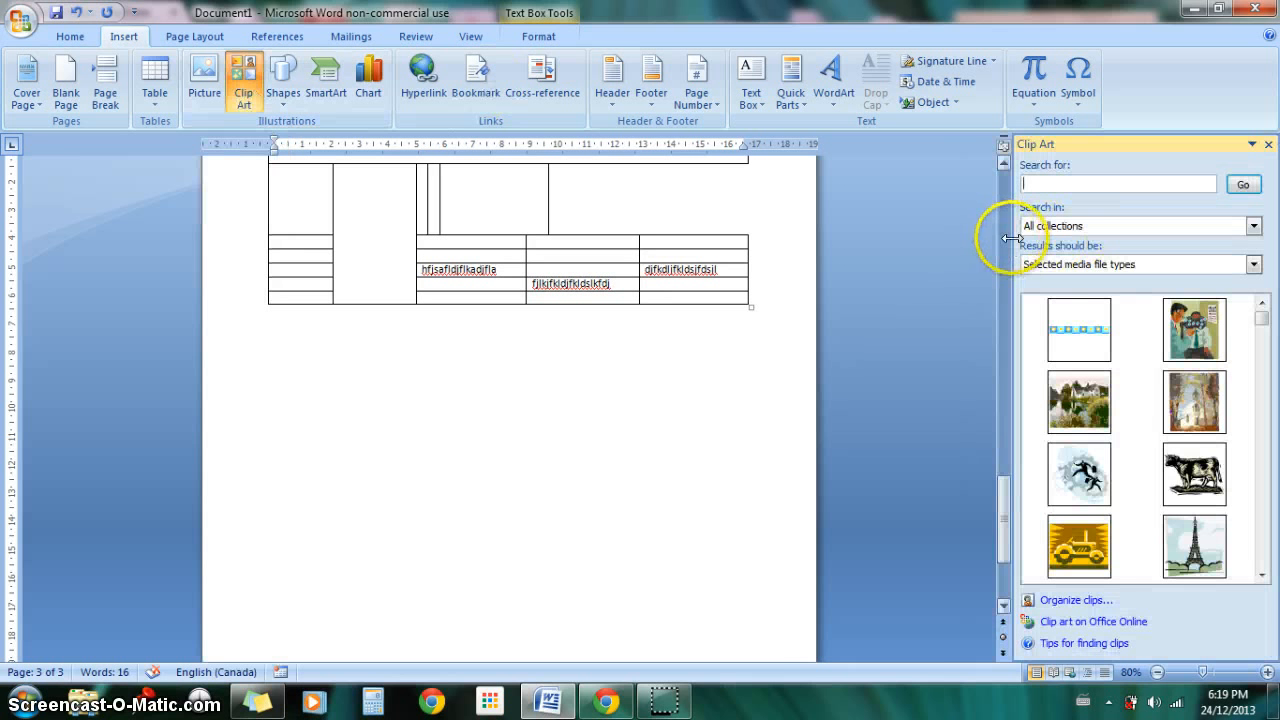
pyautogui.moveTo(1008, 241); pyautogui.dragTo(958, 241)
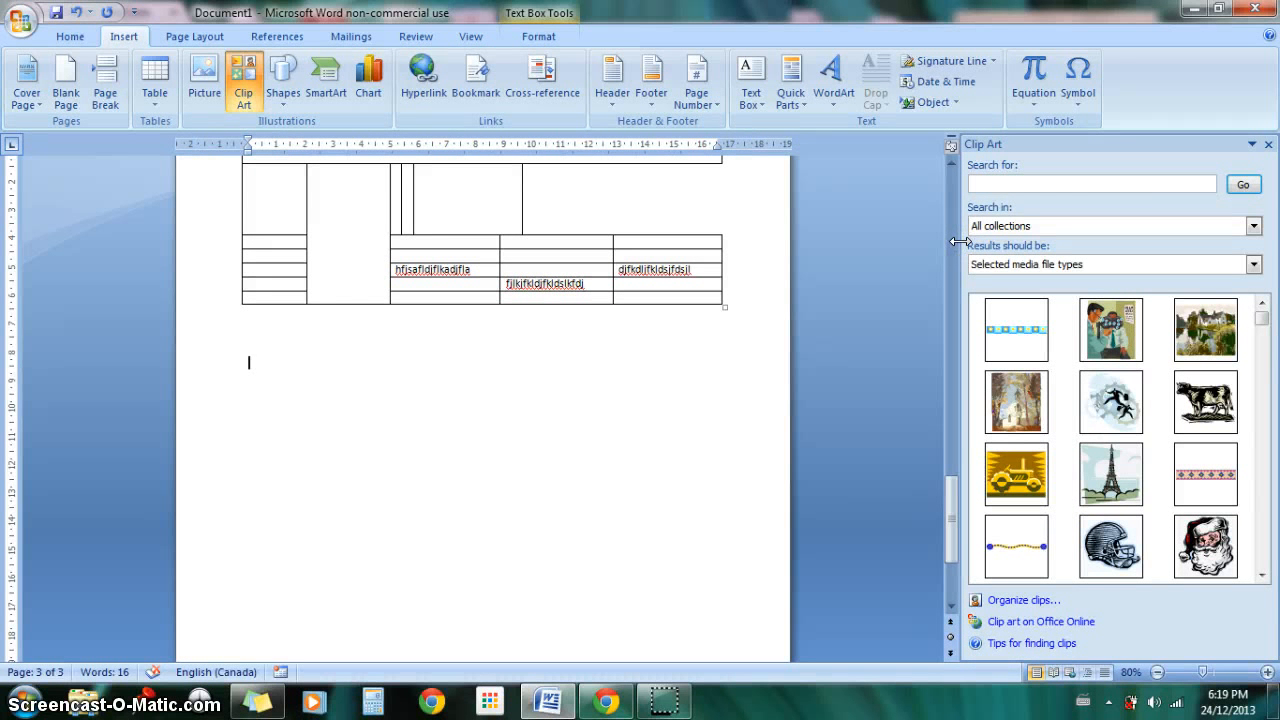
pyautogui.click(1067, 180)
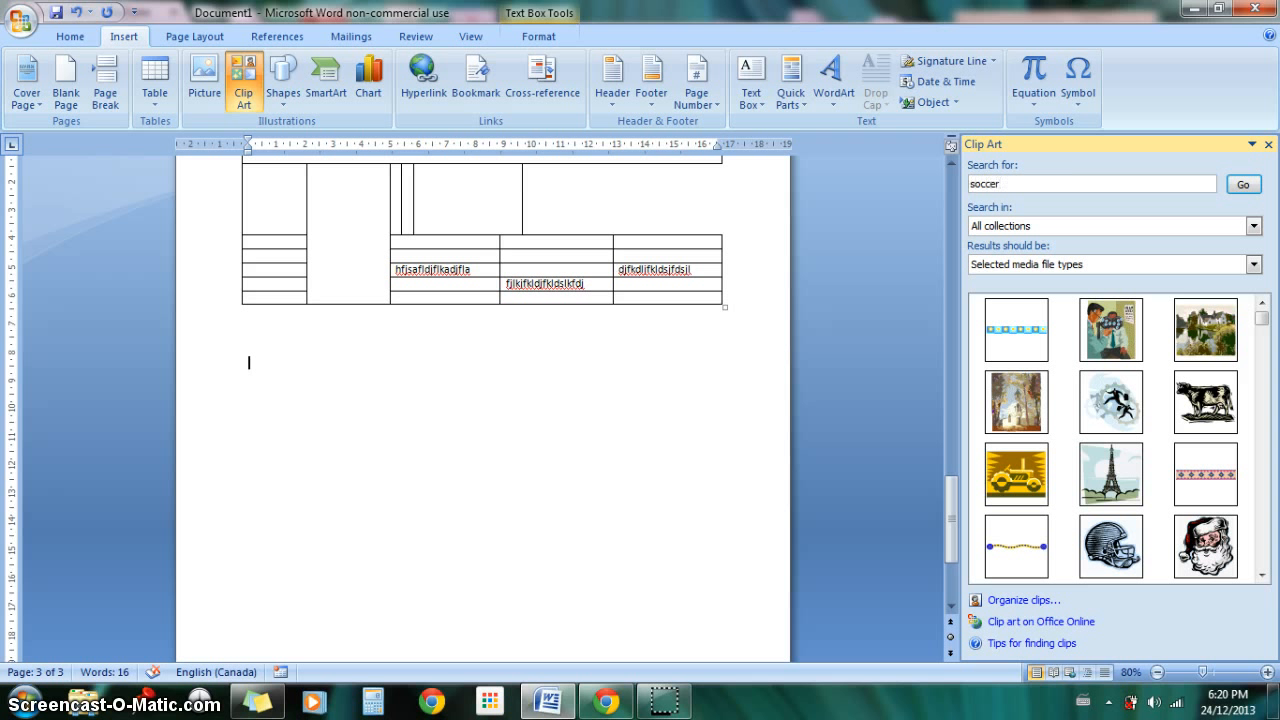
pyautogui.write('socc')
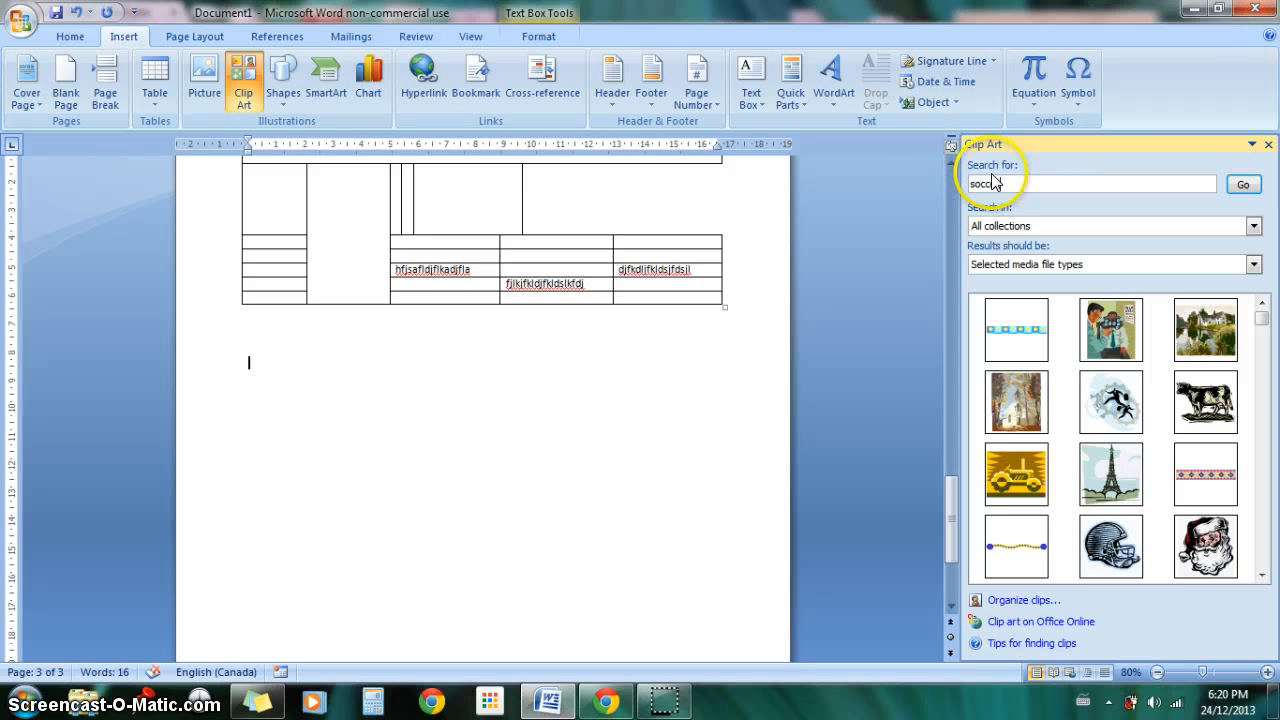
pyautogui.write('er')
pyautogui.click(1243, 184)
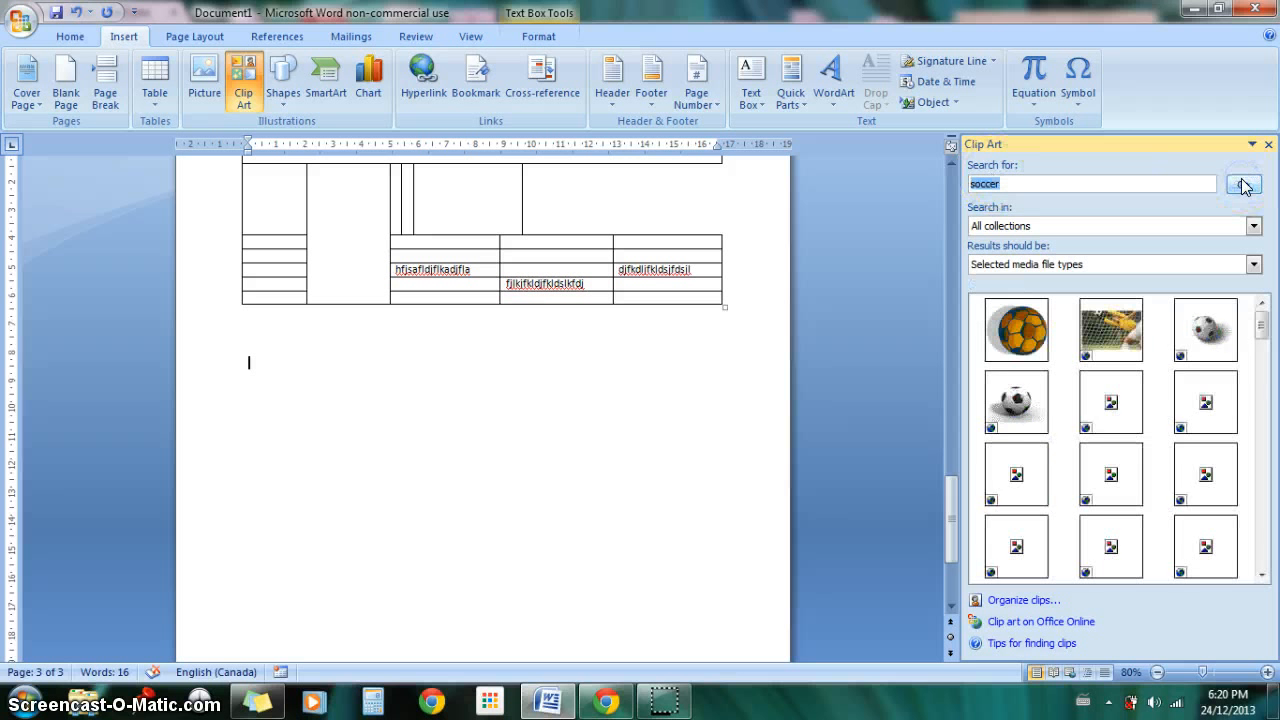
# Step: Insert the soccer player silhouette with the green and yellow background below the table, and close the Clip Art pane
pyautogui.moveTo(1265, 325); pyautogui.dragTo(1261, 522)
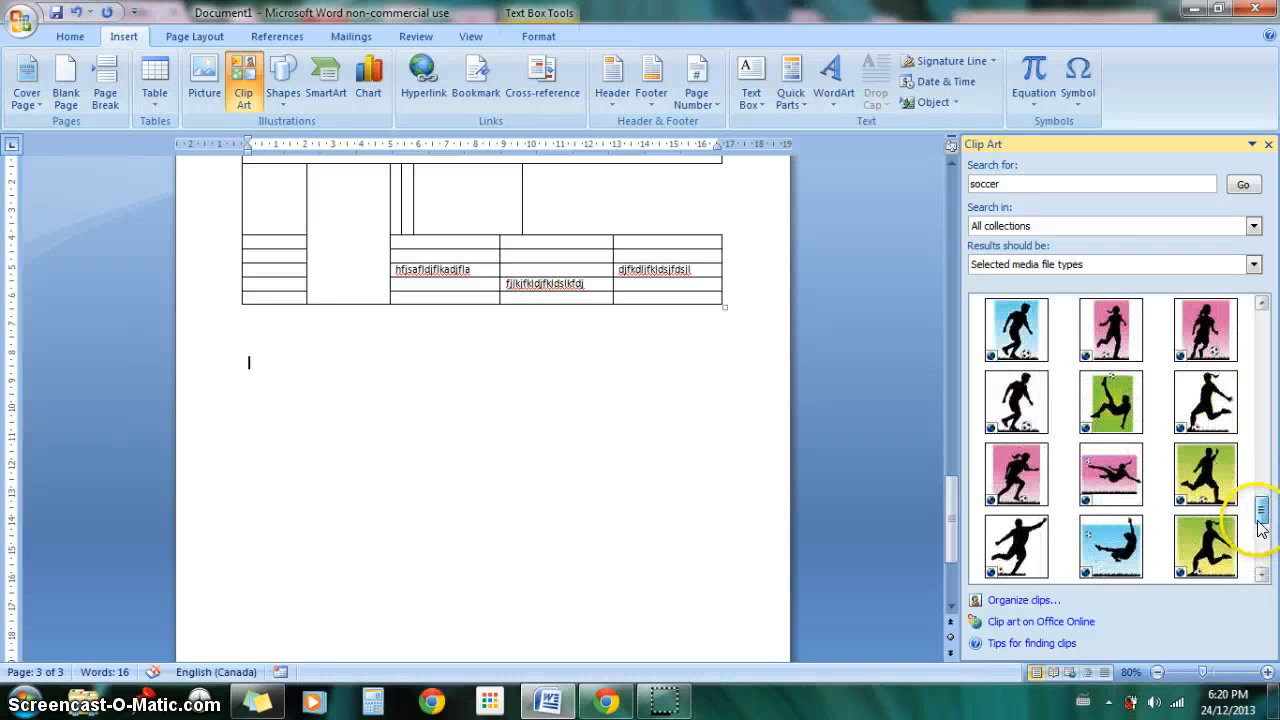
pyautogui.click(1207, 482)
pyautogui.click(613, 484)
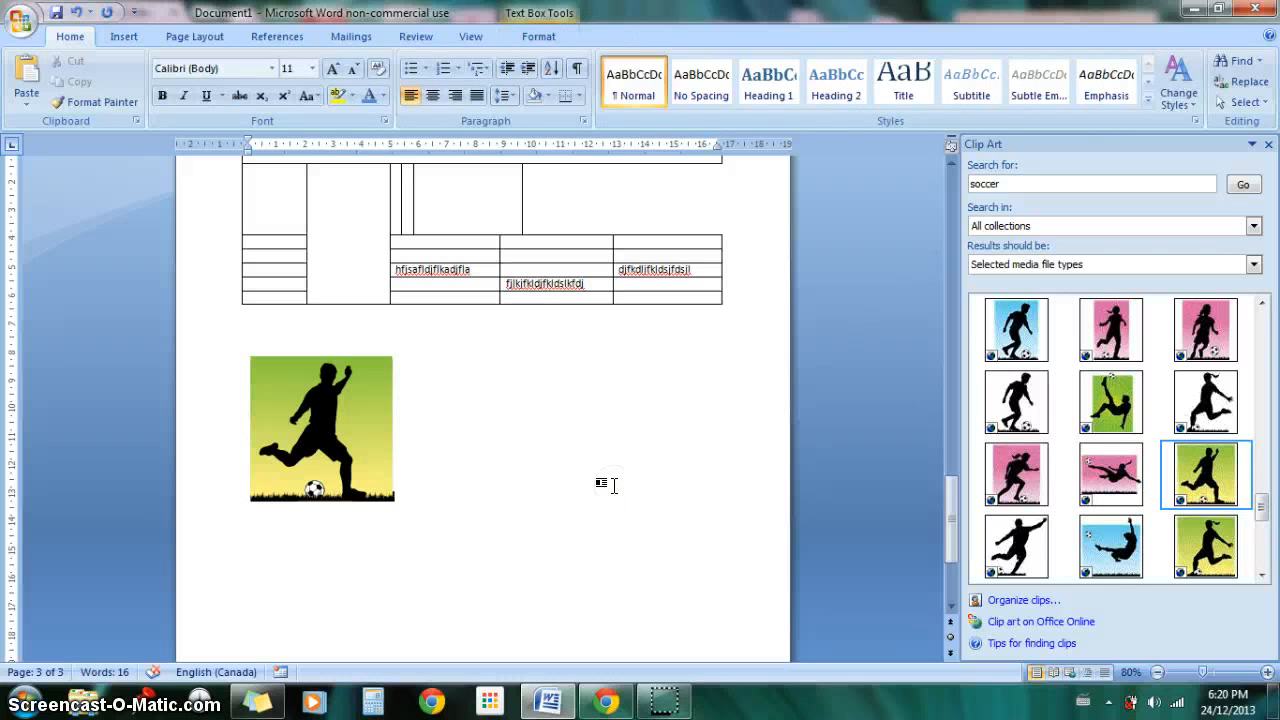
pyautogui.click(1268, 144)
# Step: Place the insertion point just after the soccer silhouette picture and display the insert commands
pyautogui.click(750, 469)
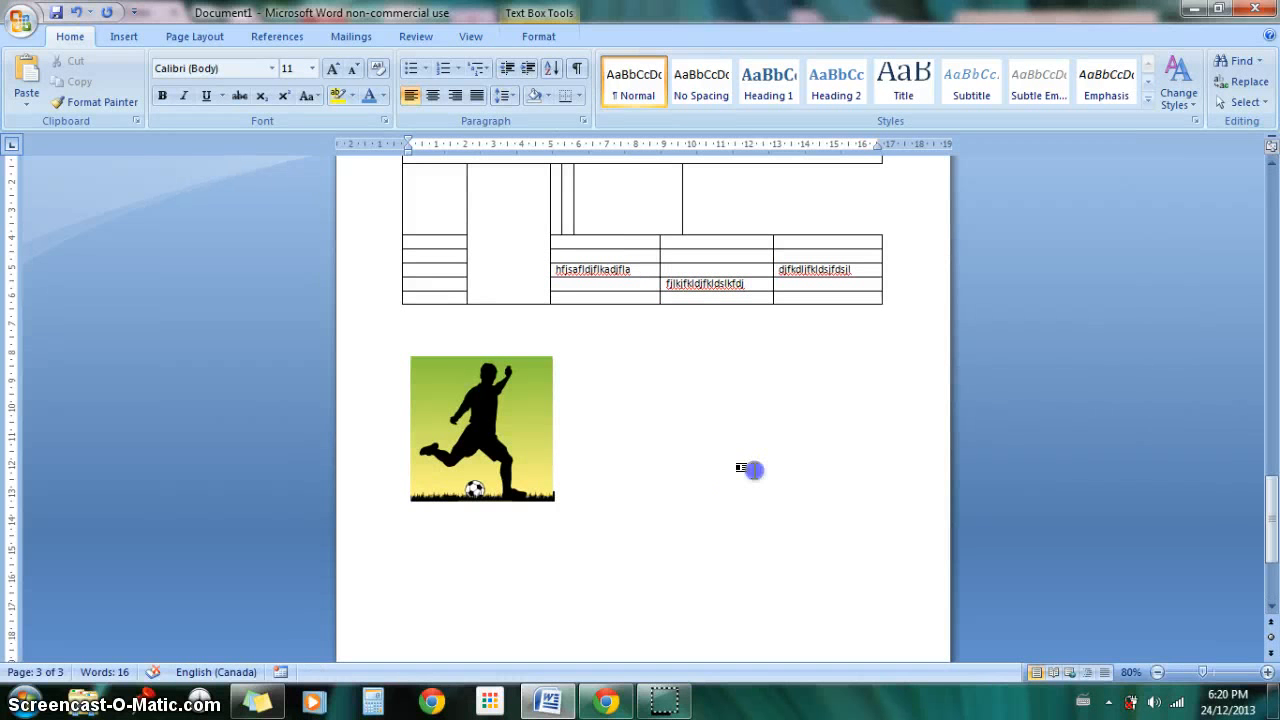
pyautogui.click(138, 44)
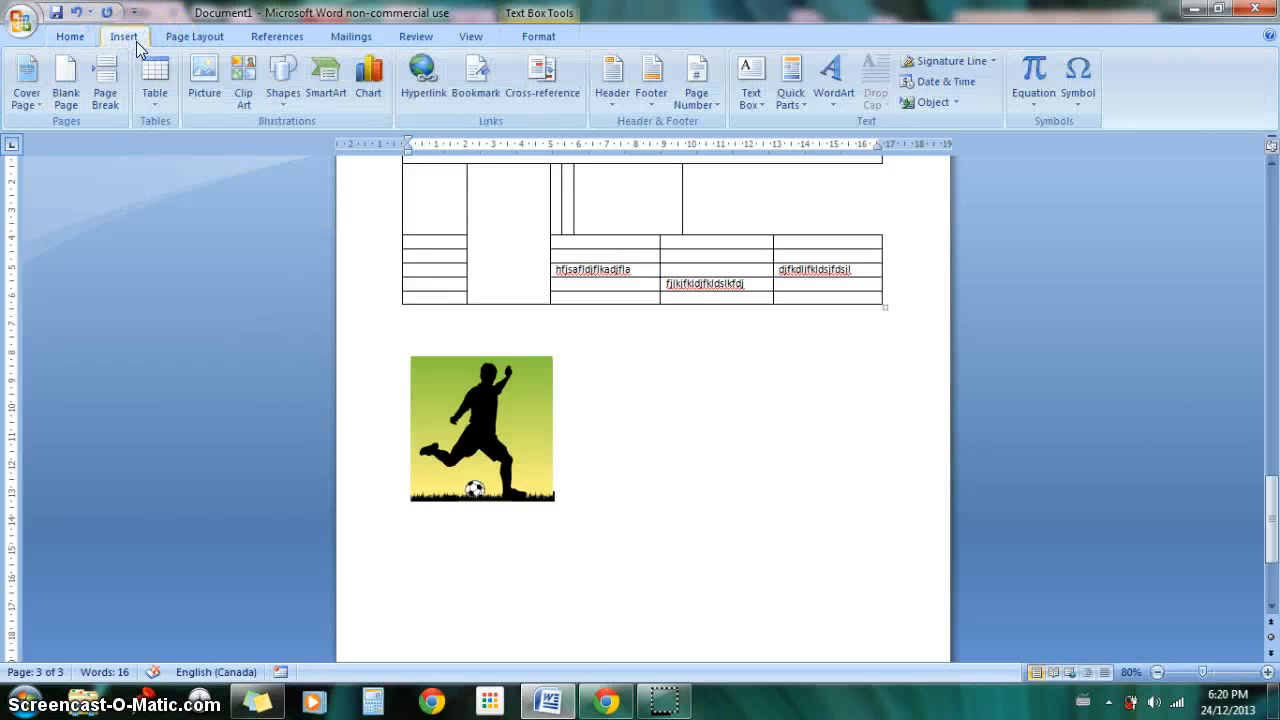
pyautogui.click(628, 400)
pyautogui.click(614, 471)
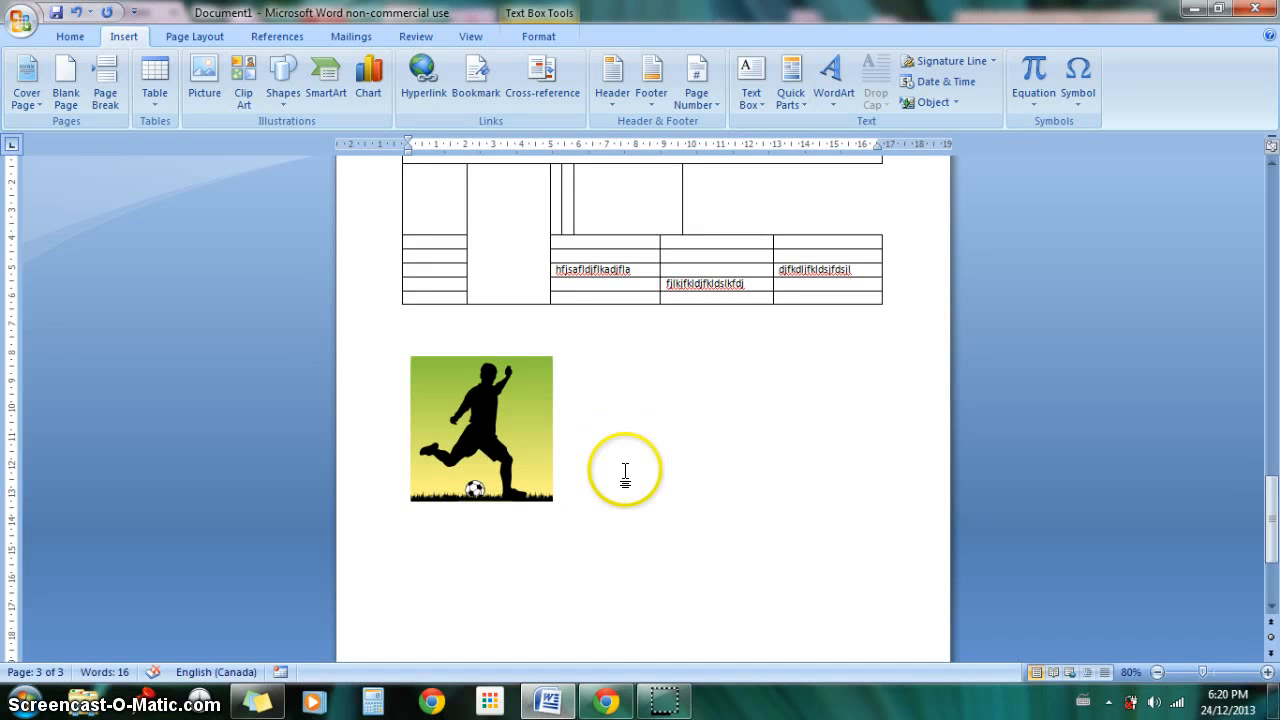
# Step: Switch to Chrome and search Google Images for "SOCCER" in a new browser tab
pyautogui.click(603, 703)
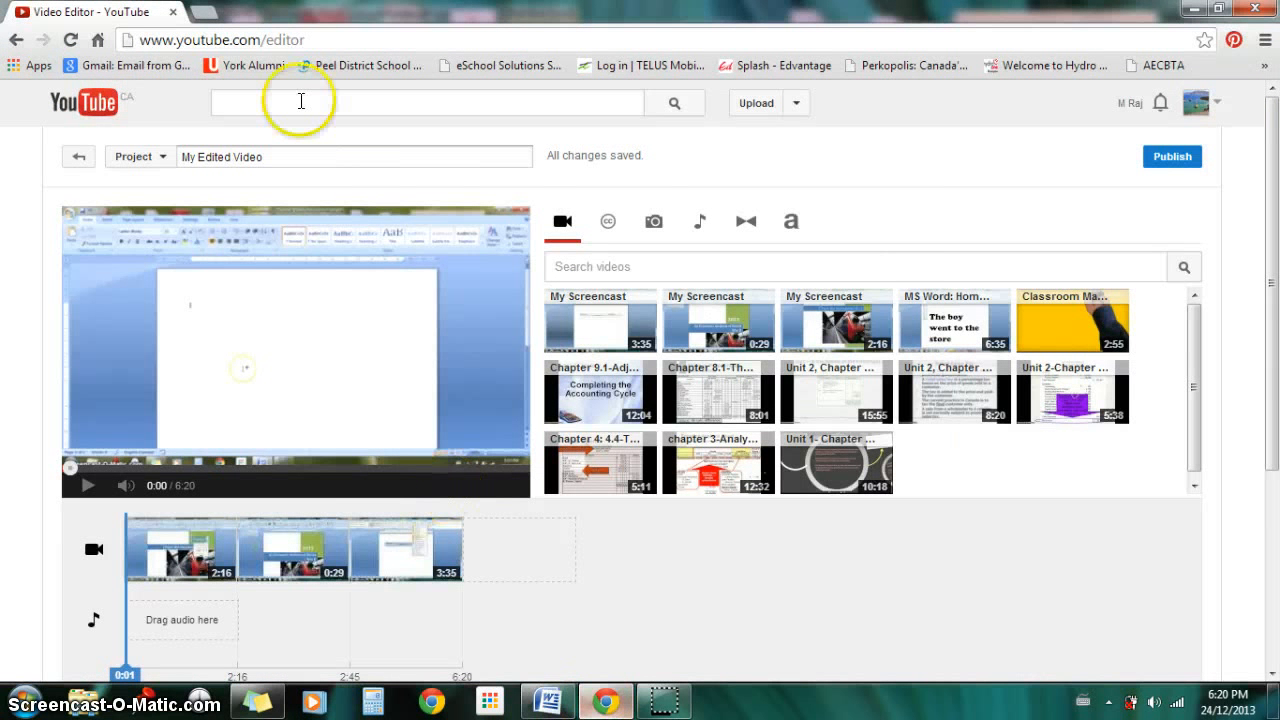
pyautogui.click(207, 16)
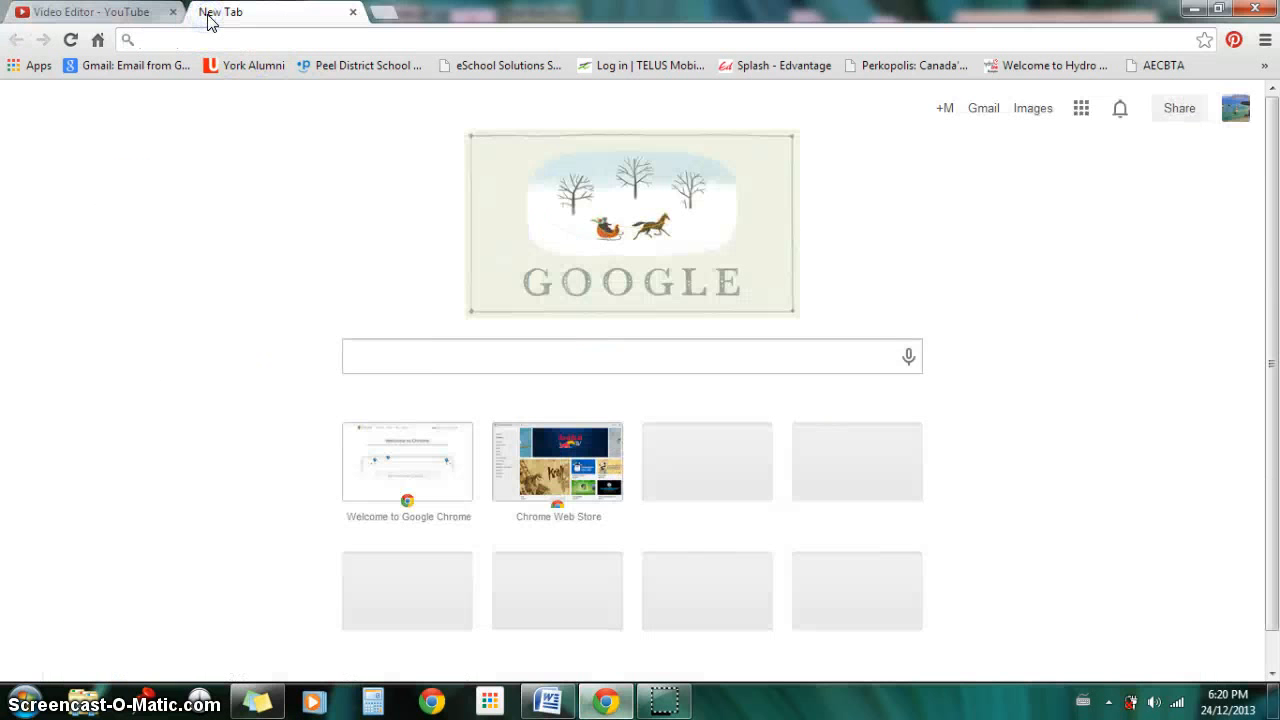
pyautogui.write('sOCCER')
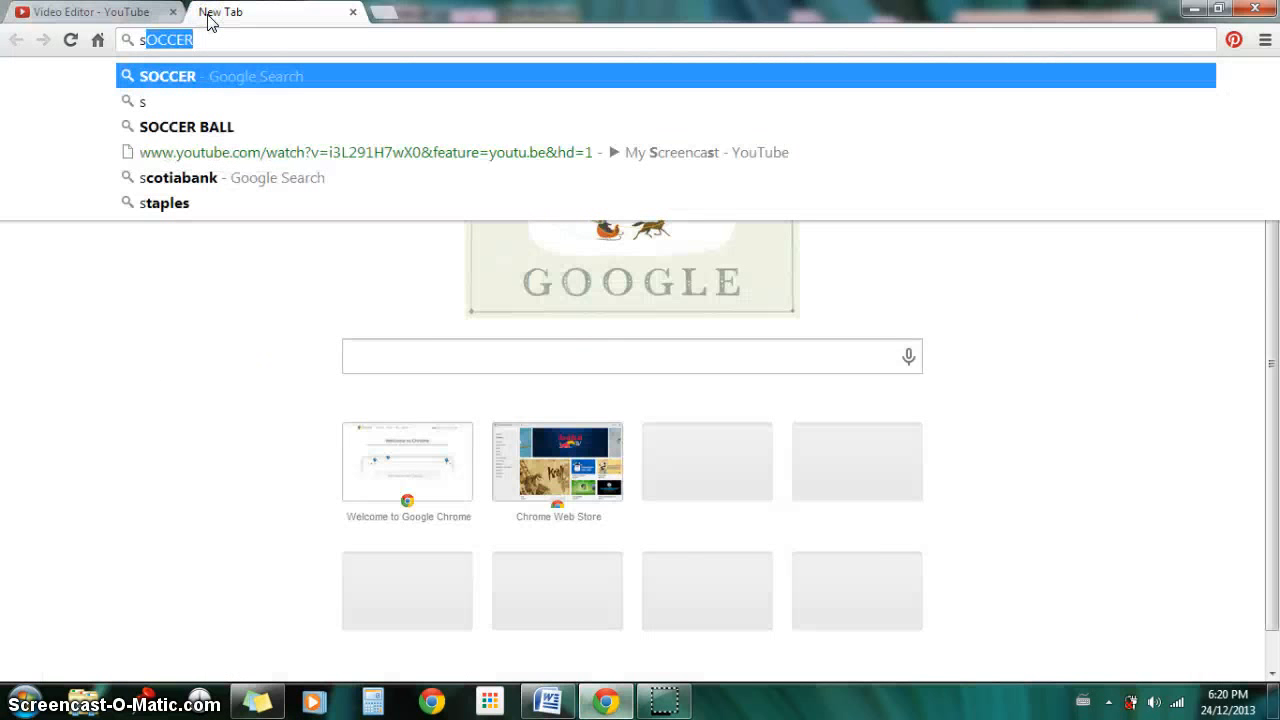
pyautogui.press('Return')
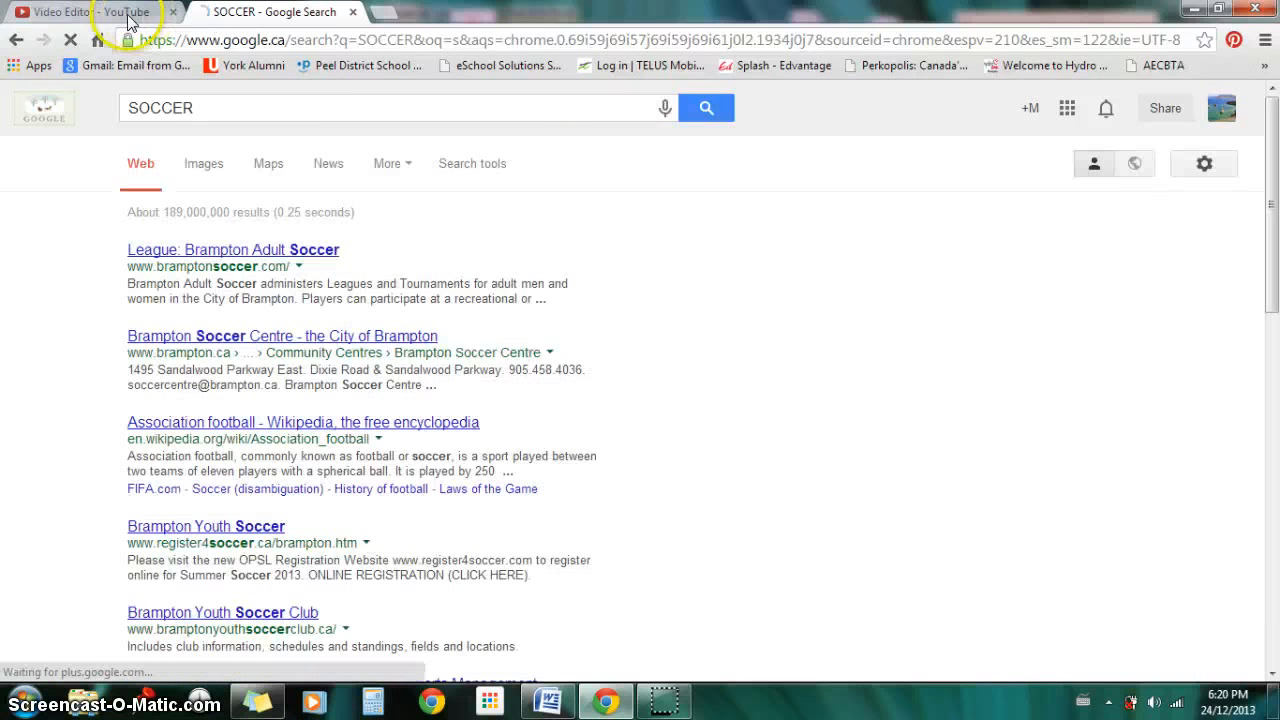
pyautogui.click(202, 168)
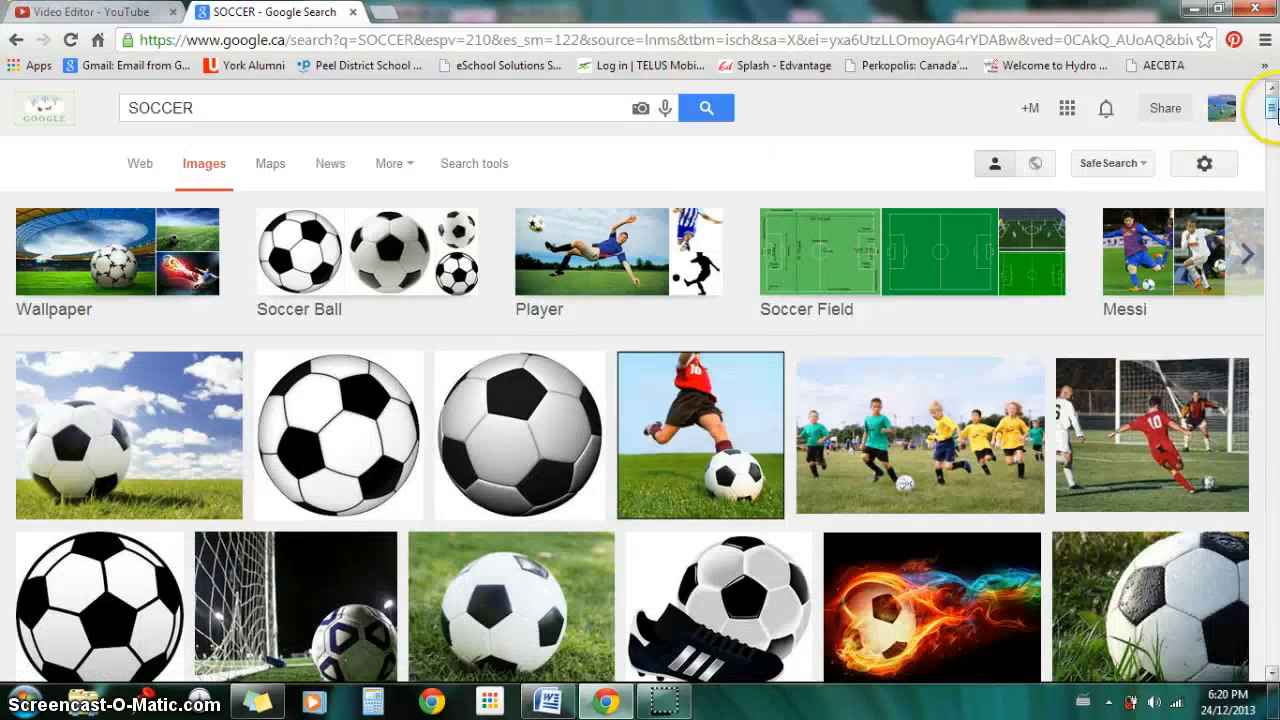
# Step: Copy the enlarged image of the stretching player in a navy jersey and pink shoes from the image results
pyautogui.moveTo(1272, 112); pyautogui.dragTo(1272, 142)
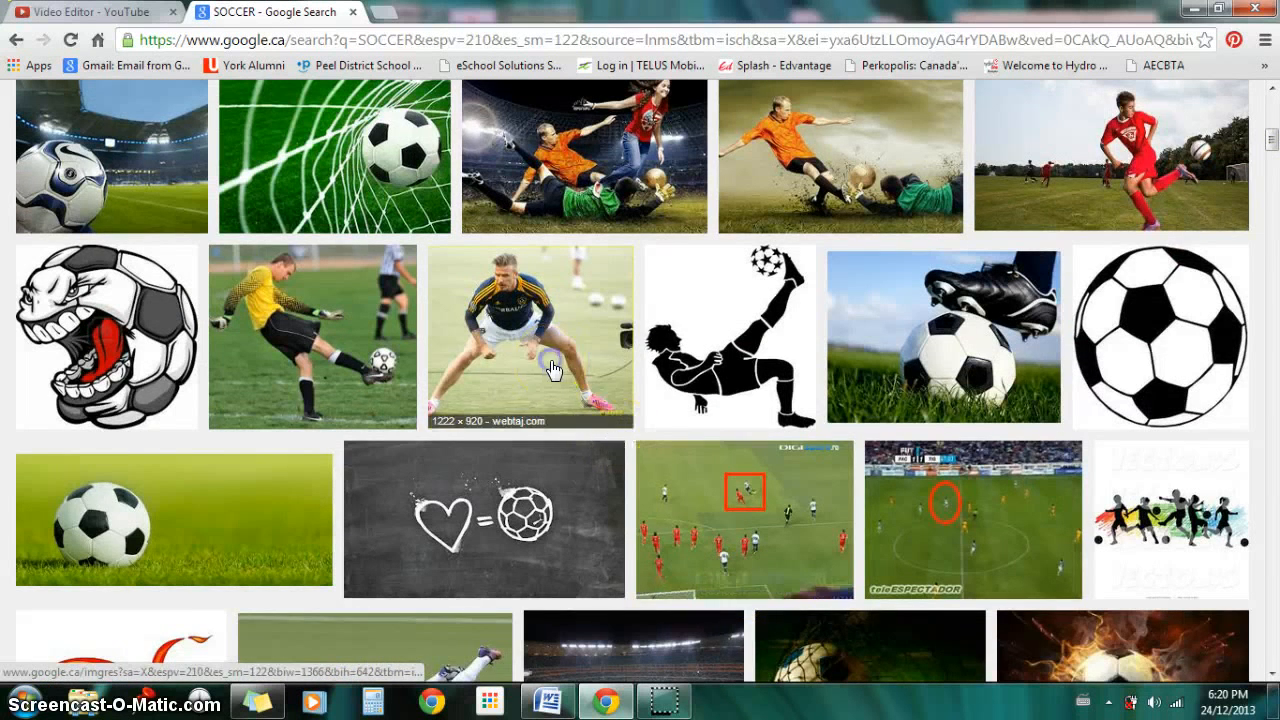
pyautogui.click(502, 368)
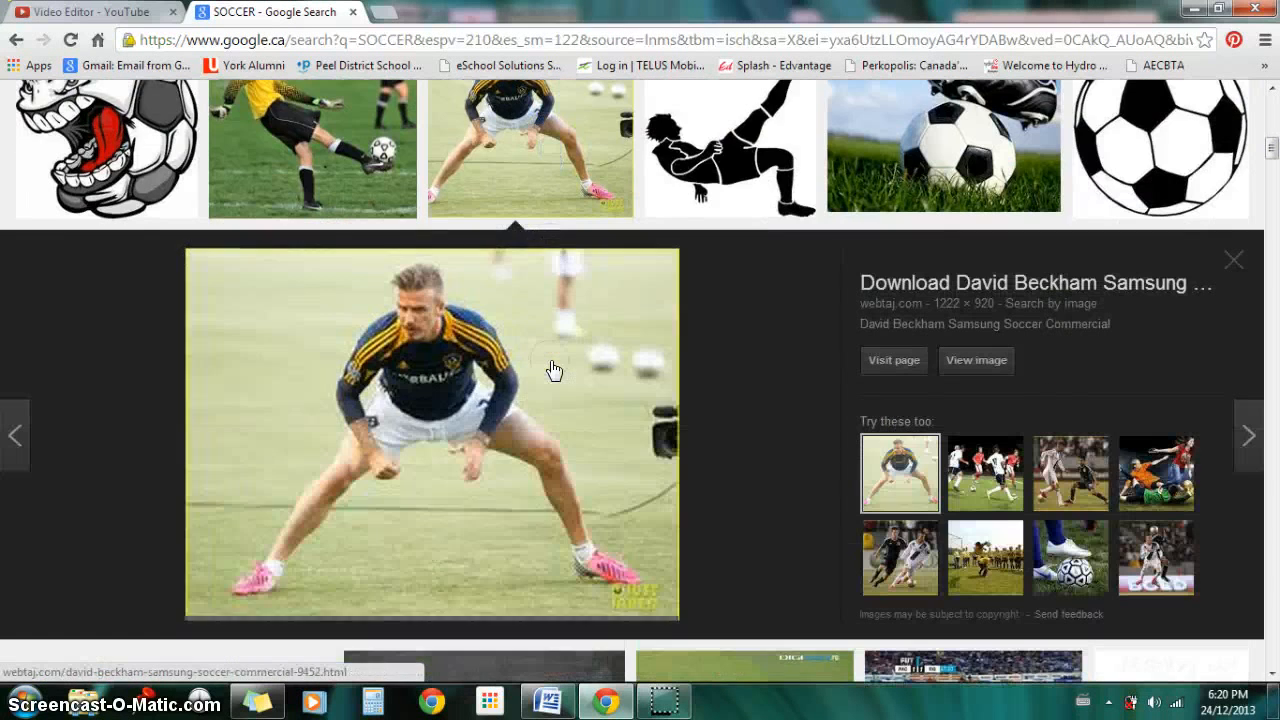
pyautogui.rightClick(417, 387)
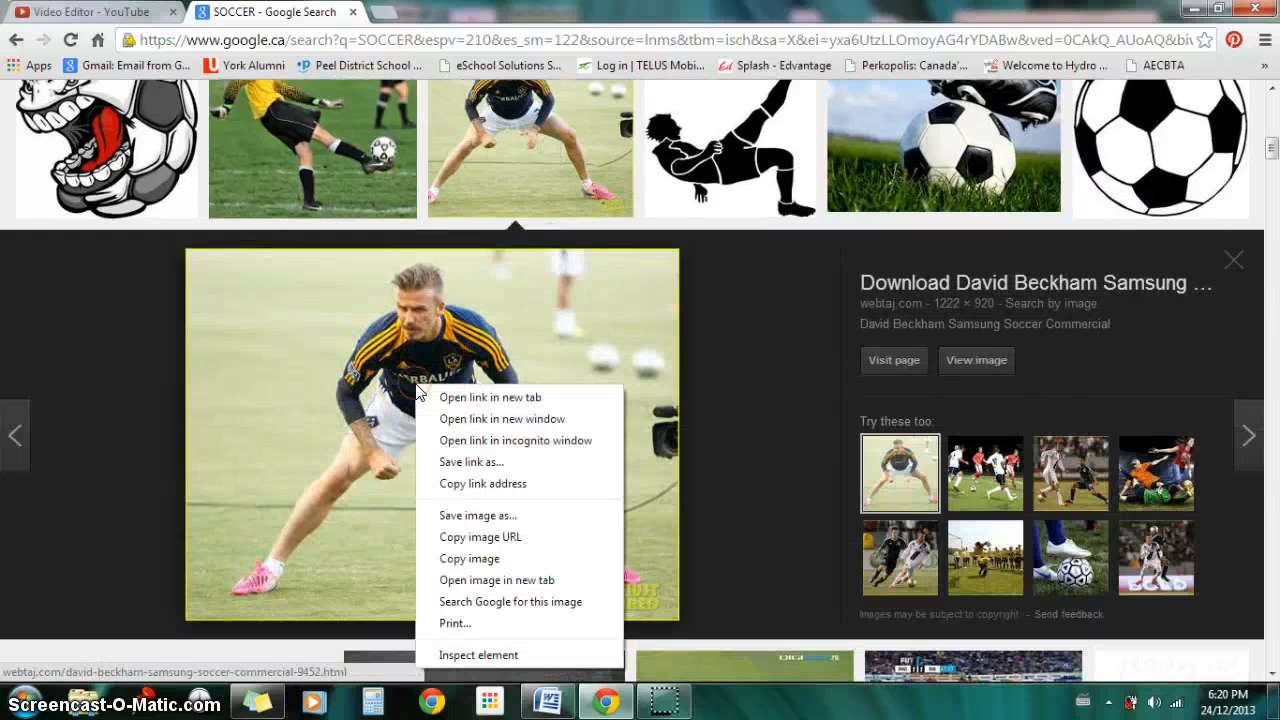
pyautogui.click(529, 559)
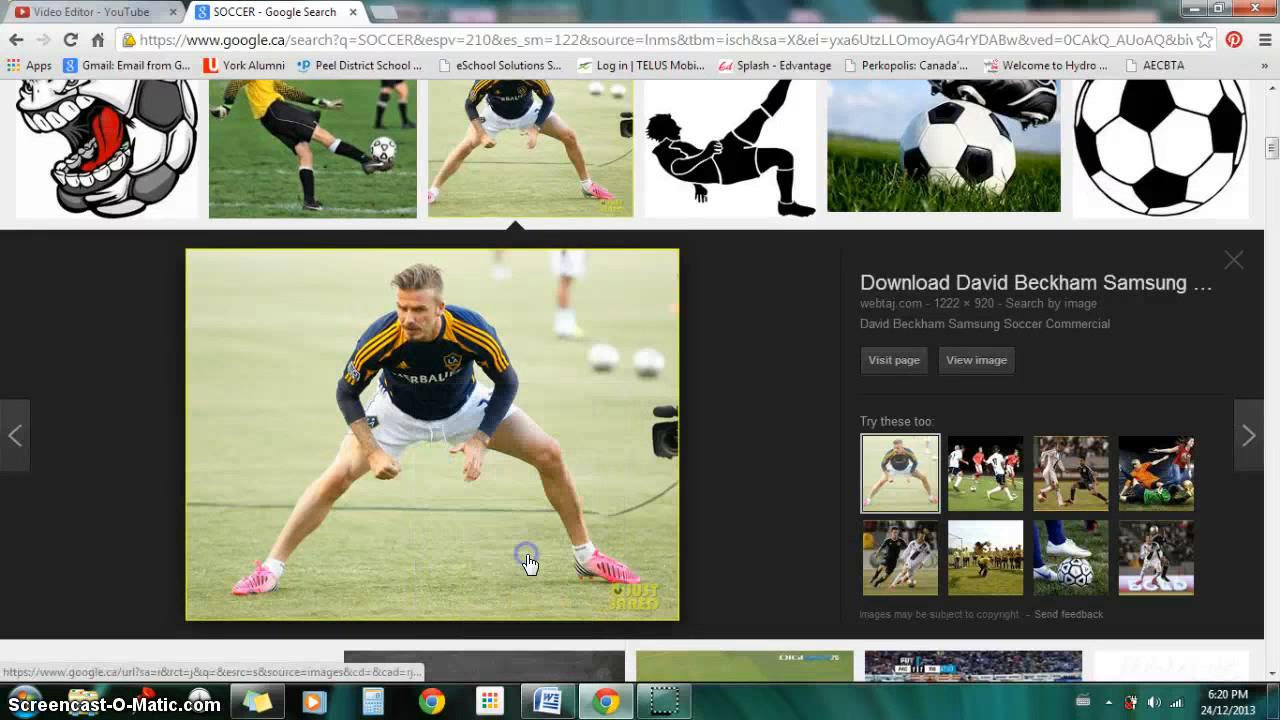
# Step: Switch back to Word and paste the copied player image after the soccer silhouette
pyautogui.click(548, 706)
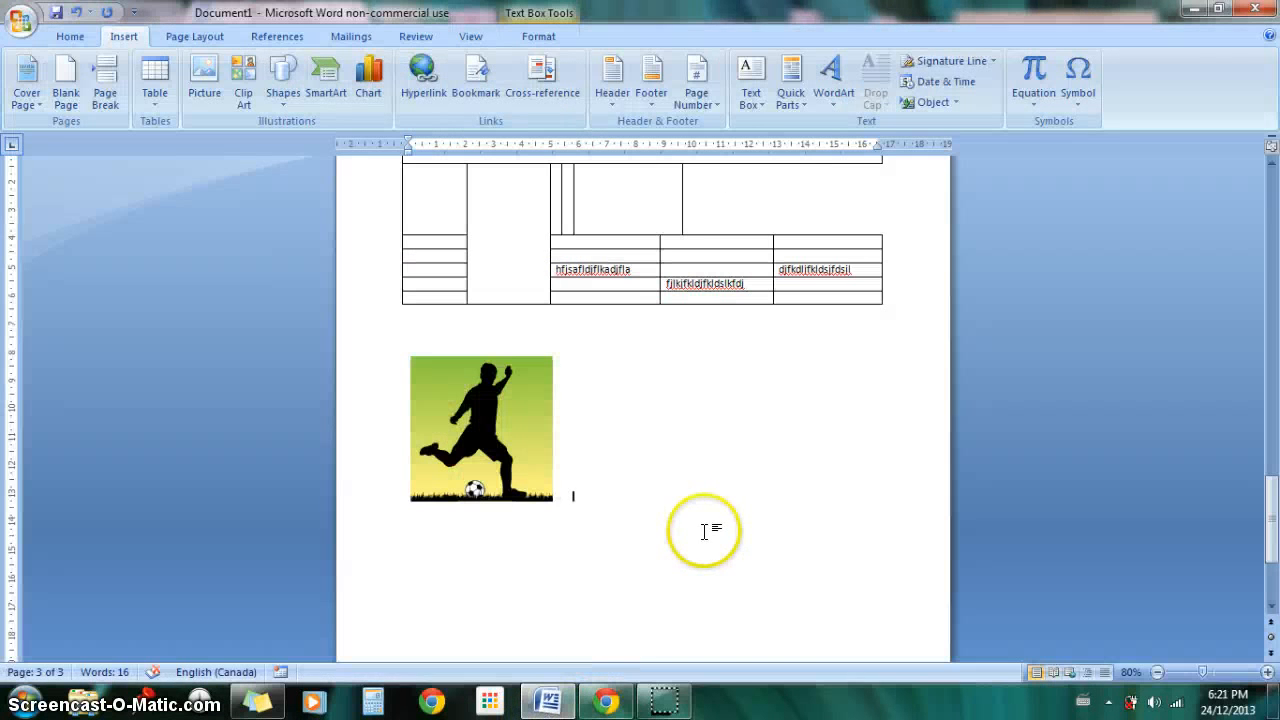
pyautogui.hotkey('ctrl', 'v')
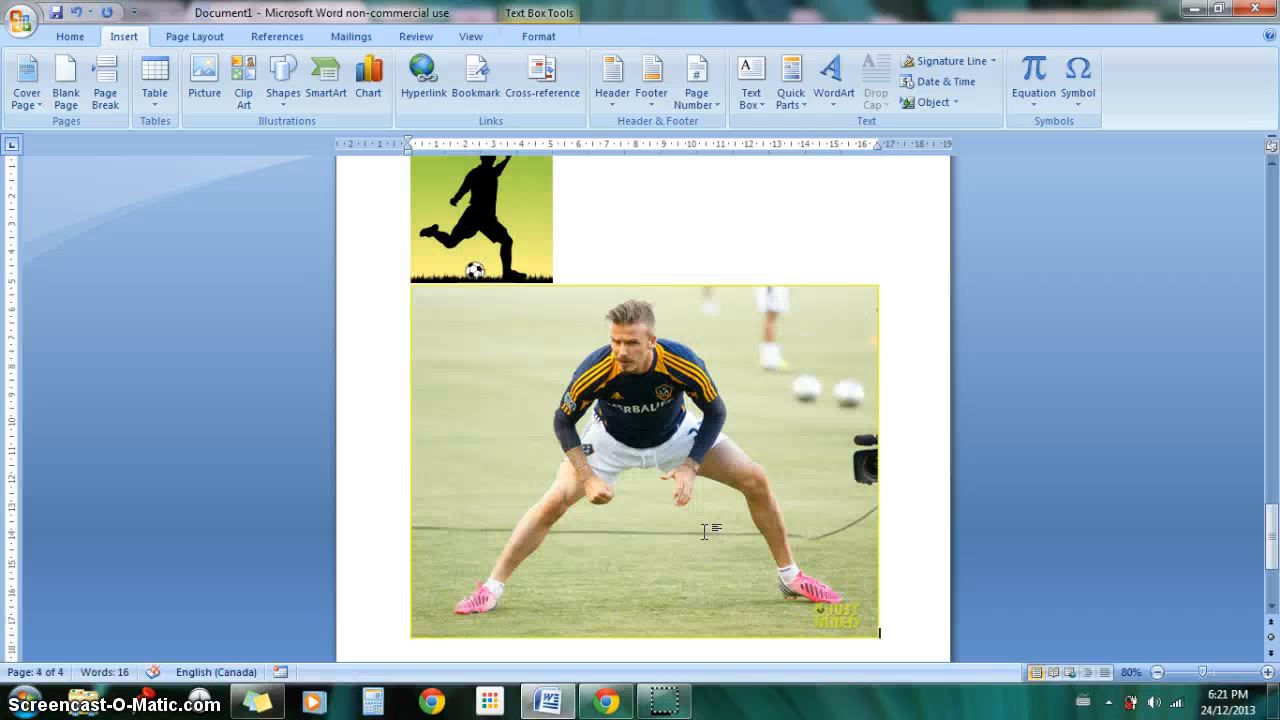
pyautogui.click(704, 531)
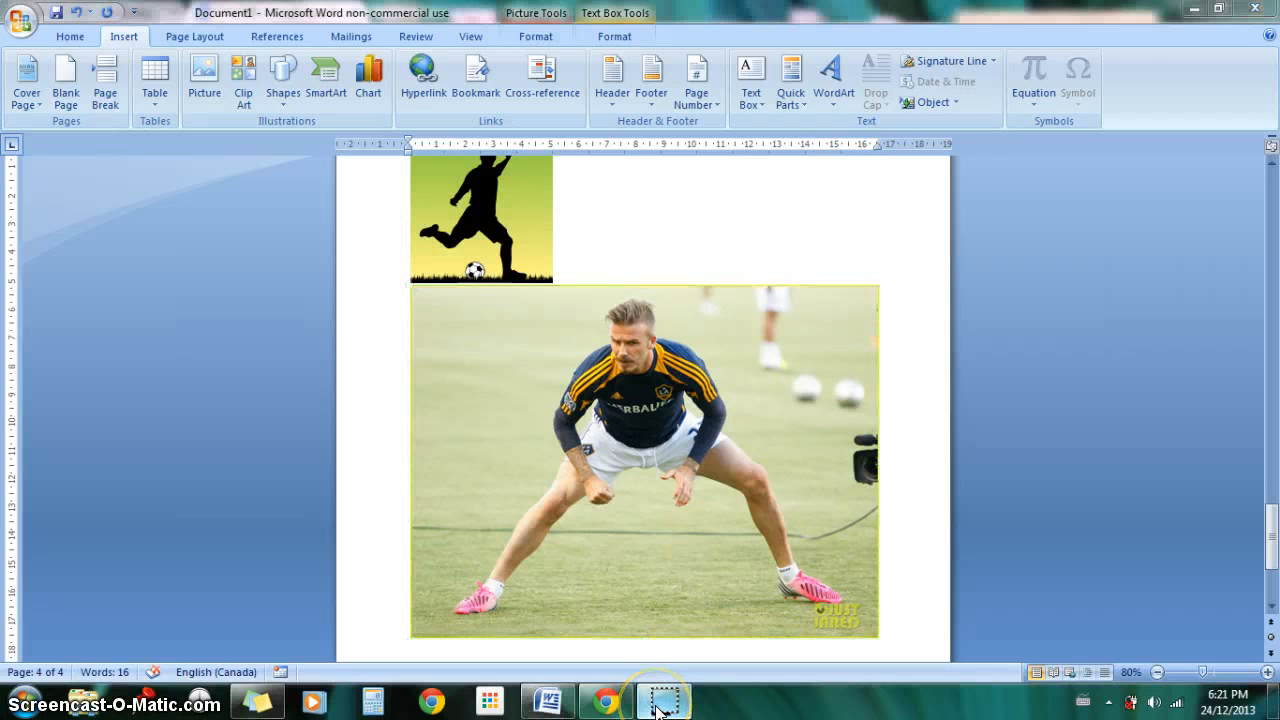
pyautogui.click(496, 440)
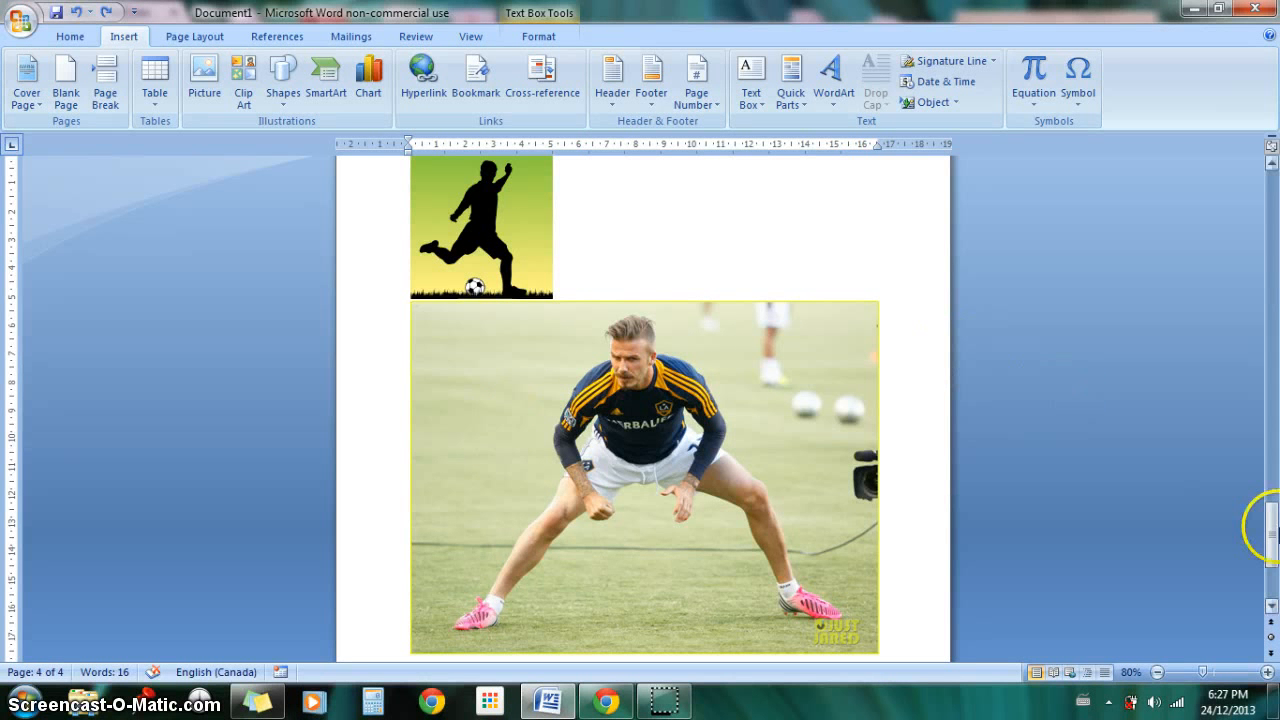
# Step: Try to move the soccer silhouette picture freely on the page above the player photo
pyautogui.moveTo(1272, 532); pyautogui.dragTo(1272, 533)
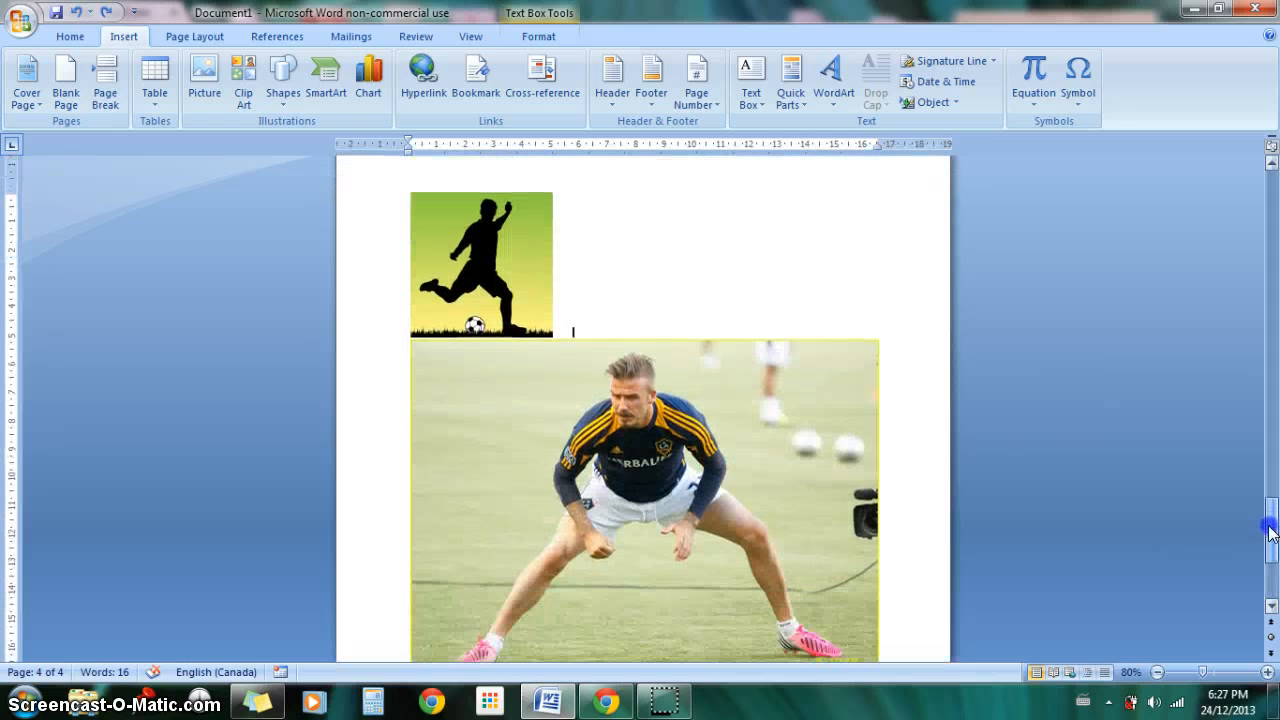
pyautogui.click(524, 263)
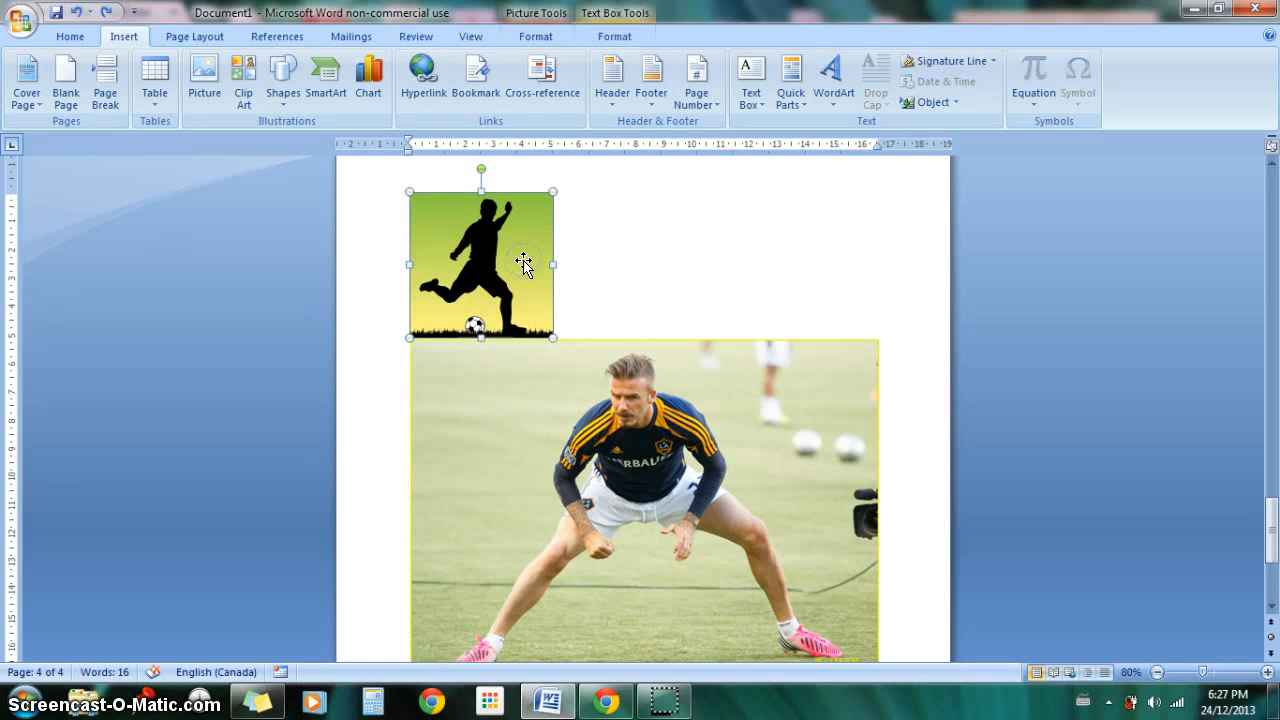
pyautogui.moveTo(524, 261)
pyautogui.mouseDown()
pyautogui.moveTo(547, 260)
pyautogui.moveTo(460, 276)
pyautogui.moveTo(520, 277)
pyautogui.mouseUp()
pyautogui.click(499, 265)
pyautogui.click(594, 254)
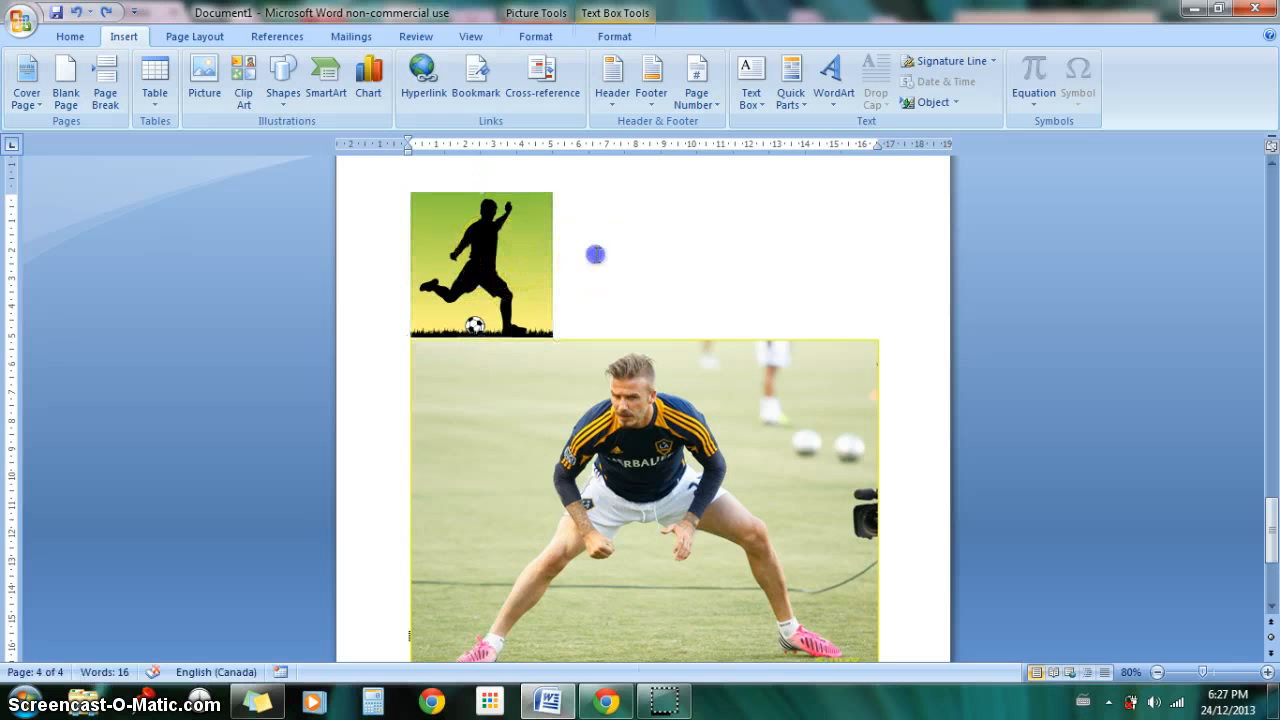
# Step: Set the soccer silhouette's text wrapping to In Front of Text and move the picture down below the table's upper rows
pyautogui.click(462, 222)
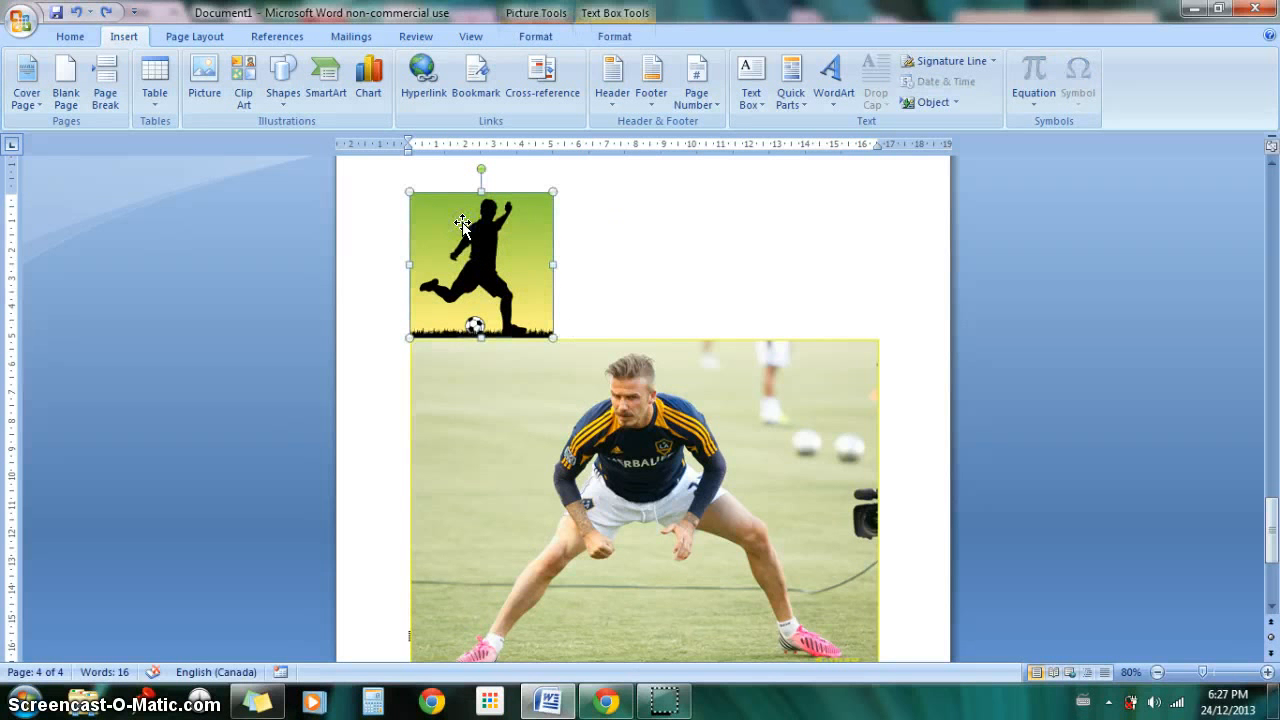
pyautogui.rightClick(462, 222)
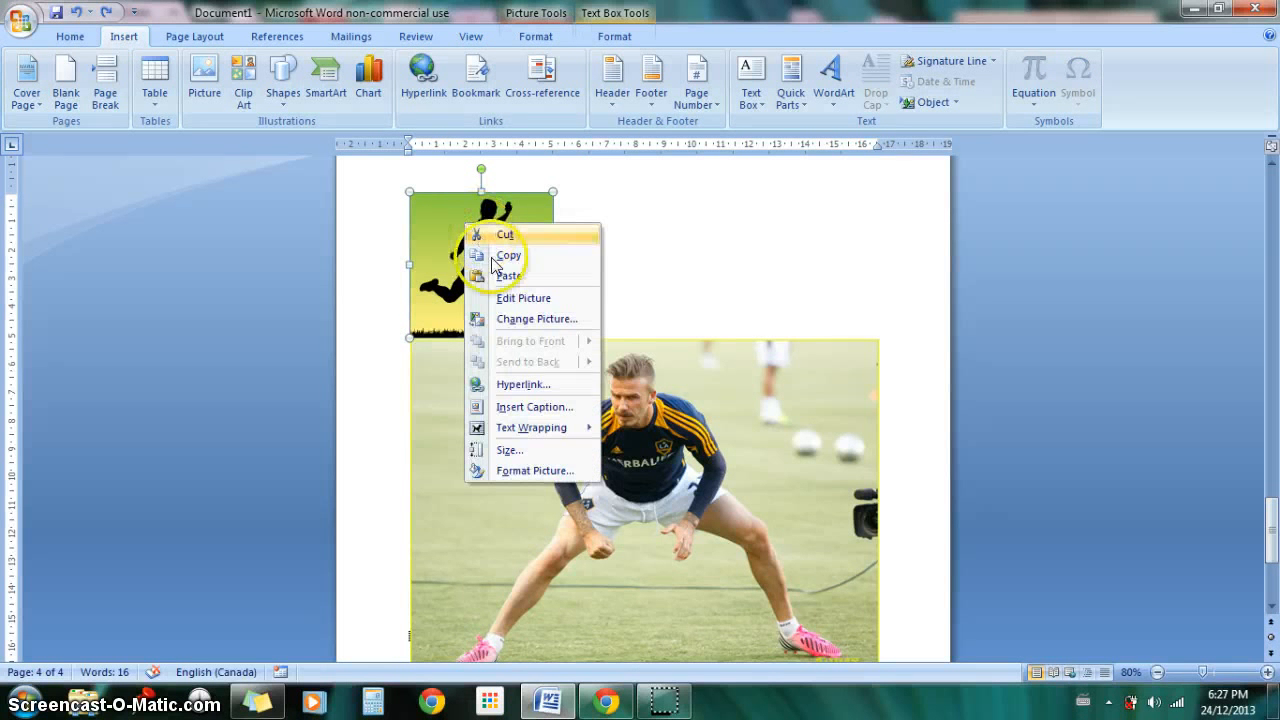
pyautogui.moveTo(531, 427)
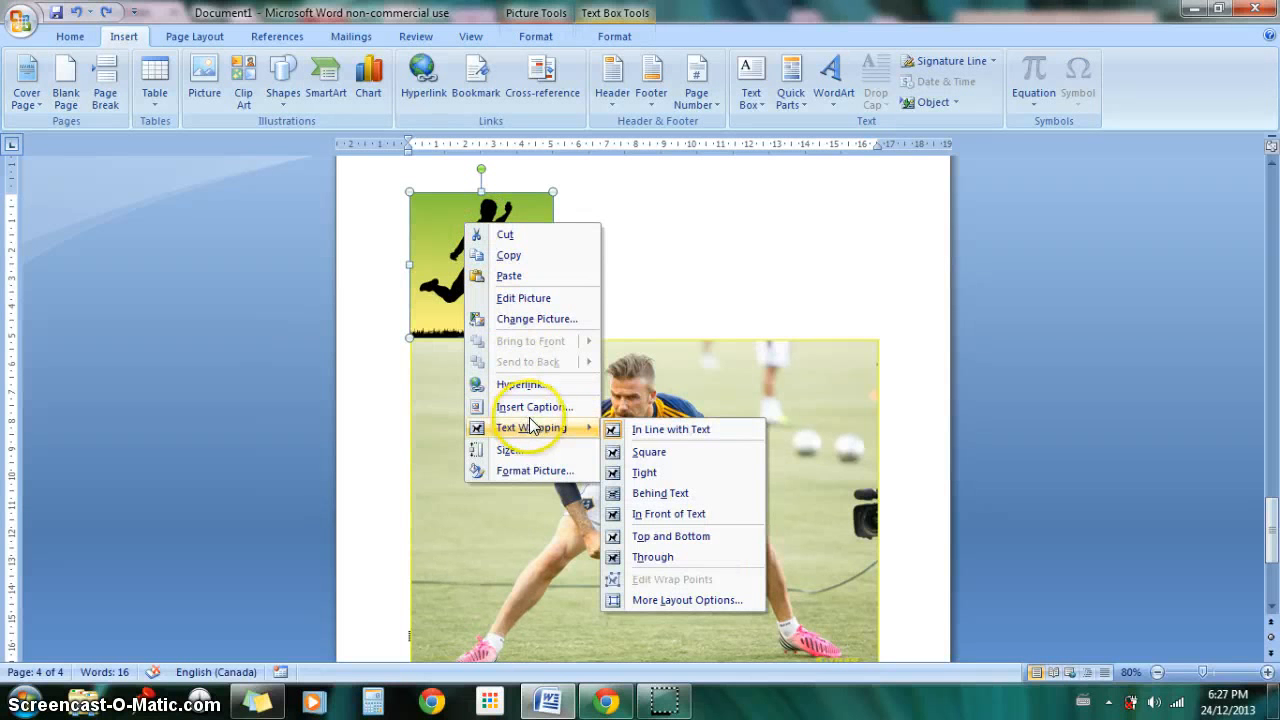
pyautogui.click(665, 512)
pyautogui.click(612, 427)
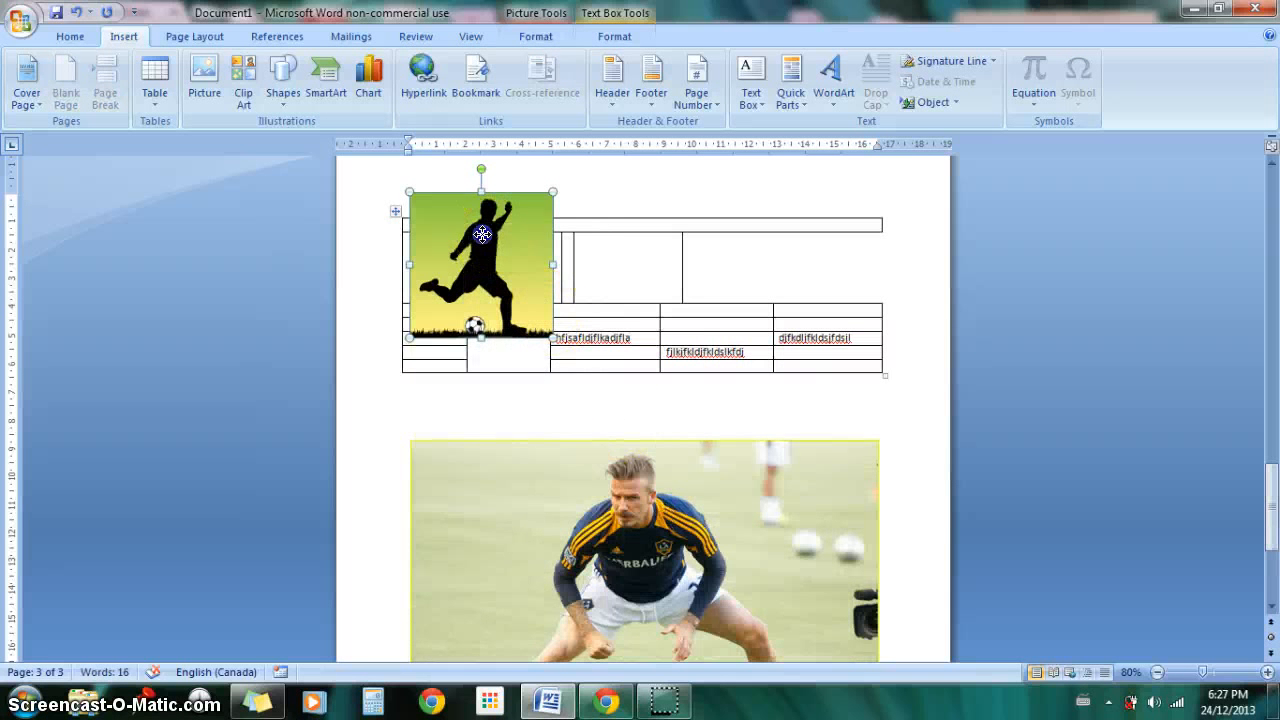
pyautogui.moveTo(490, 234); pyautogui.dragTo(487, 395)
# Step: Set the player photo's text wrapping to In Front of Text and shift the photo slightly down and to the left
pyautogui.moveTo(1268, 468); pyautogui.dragTo(1272, 505)
pyautogui.click(722, 346)
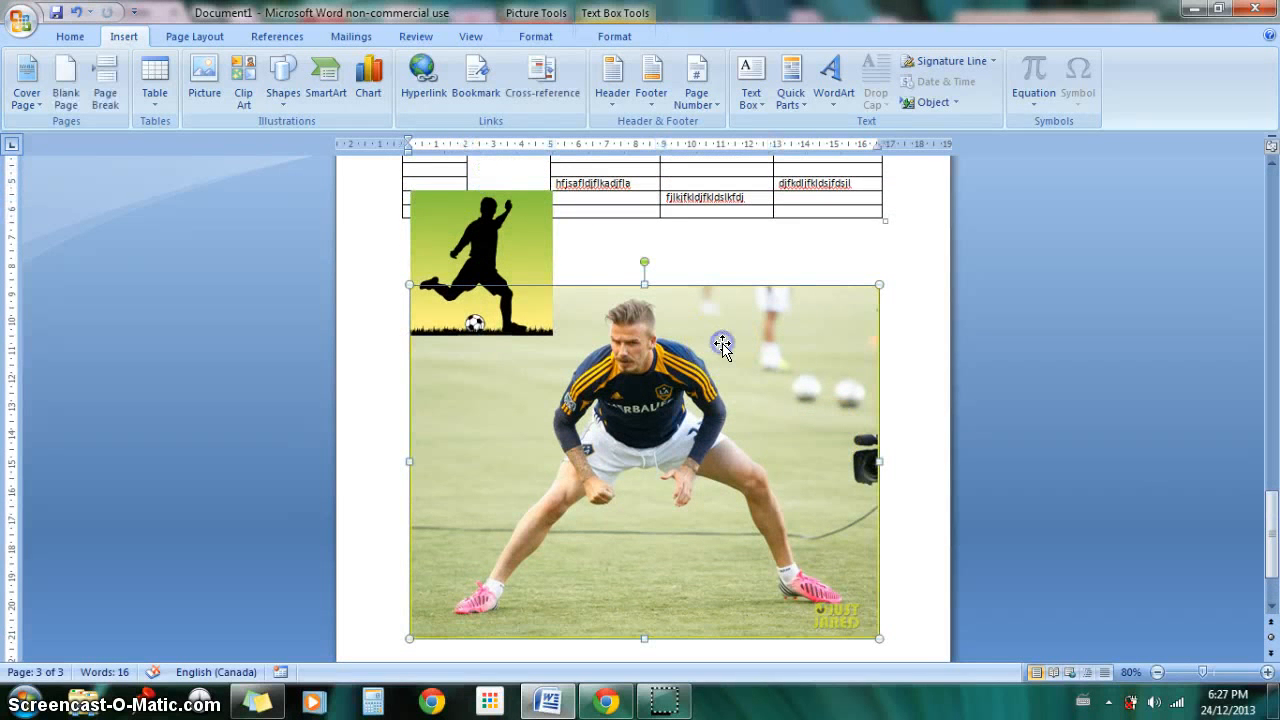
pyautogui.rightClick(722, 346)
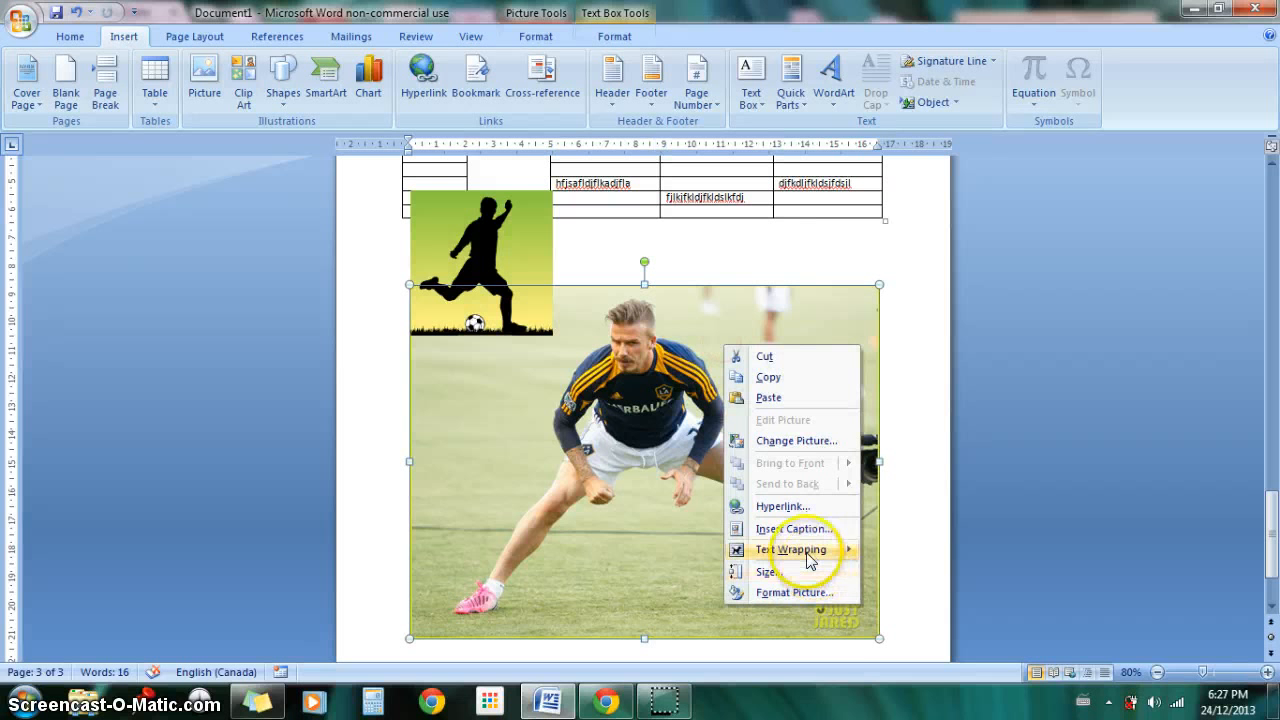
pyautogui.moveTo(810, 556)
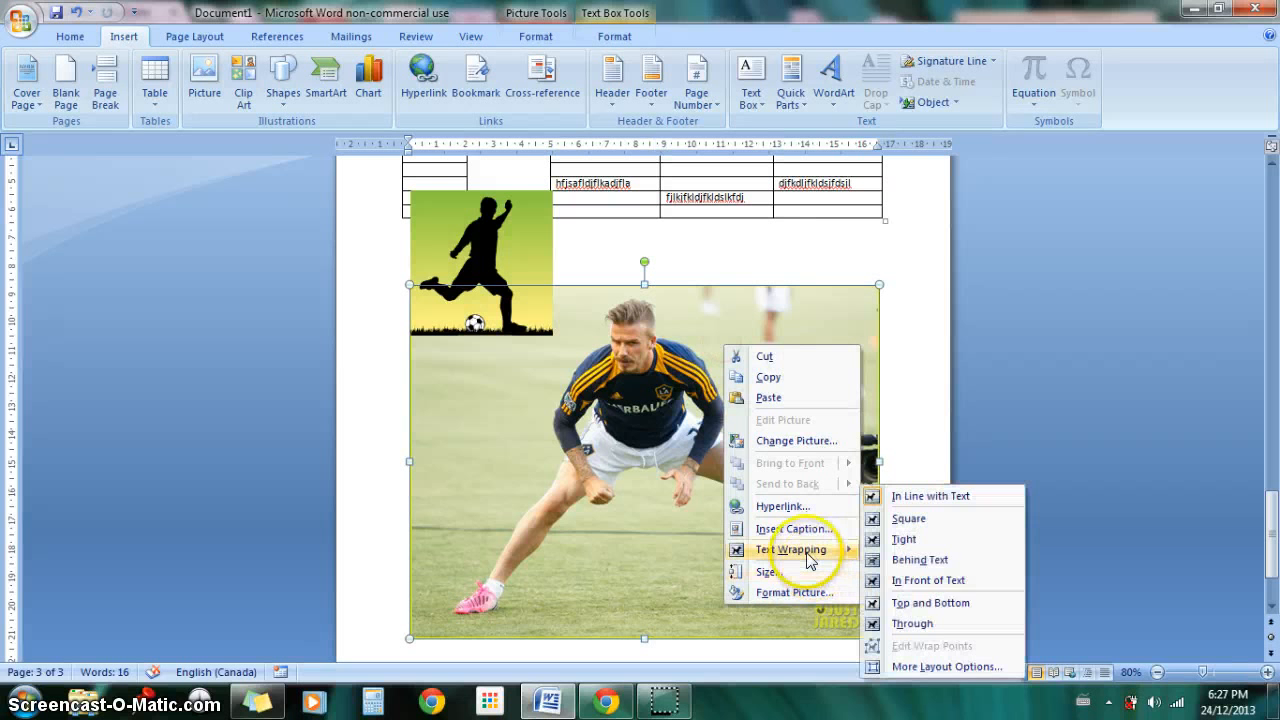
pyautogui.click(926, 584)
pyautogui.moveTo(640, 372)
pyautogui.mouseDown()
pyautogui.moveTo(653, 414)
pyautogui.moveTo(630, 382)
pyautogui.mouseUp()
# Step: Try to bring the soccer silhouette above the player photo by repositioning it to the right and reapplying In Front of Text wrapping
pyautogui.moveTo(539, 264); pyautogui.dragTo(514, 243)
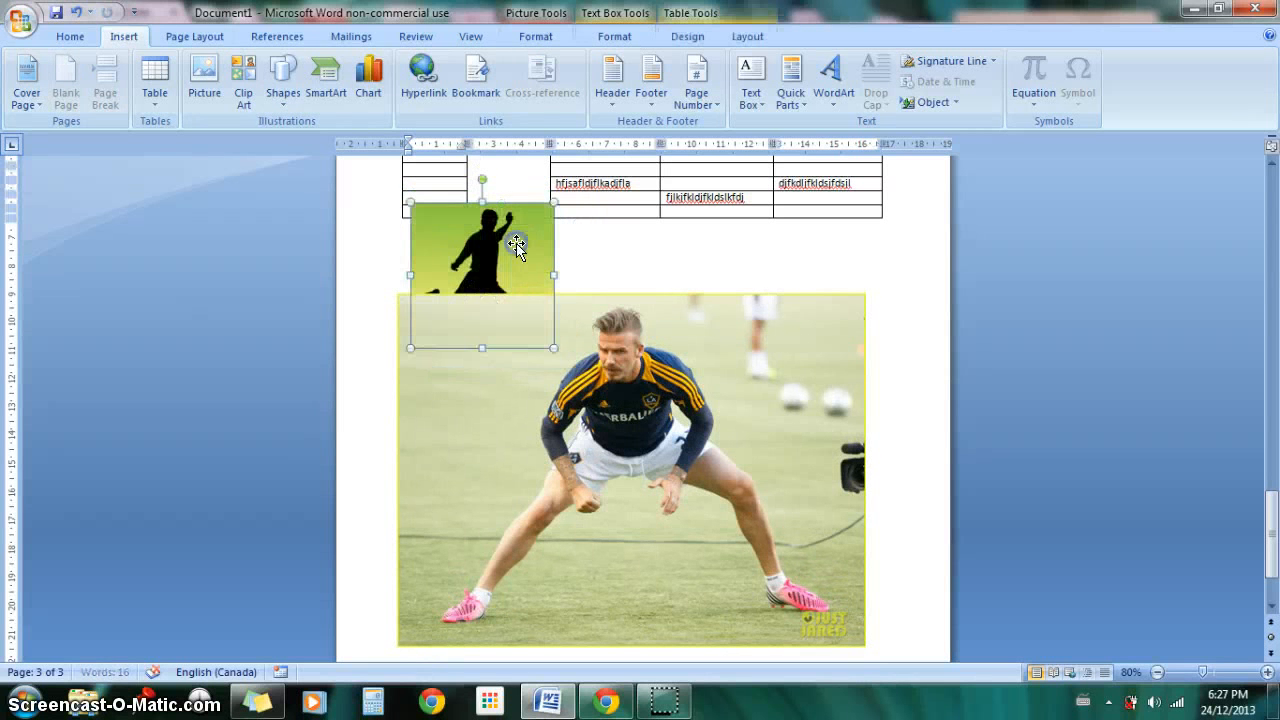
pyautogui.rightClick(516, 246)
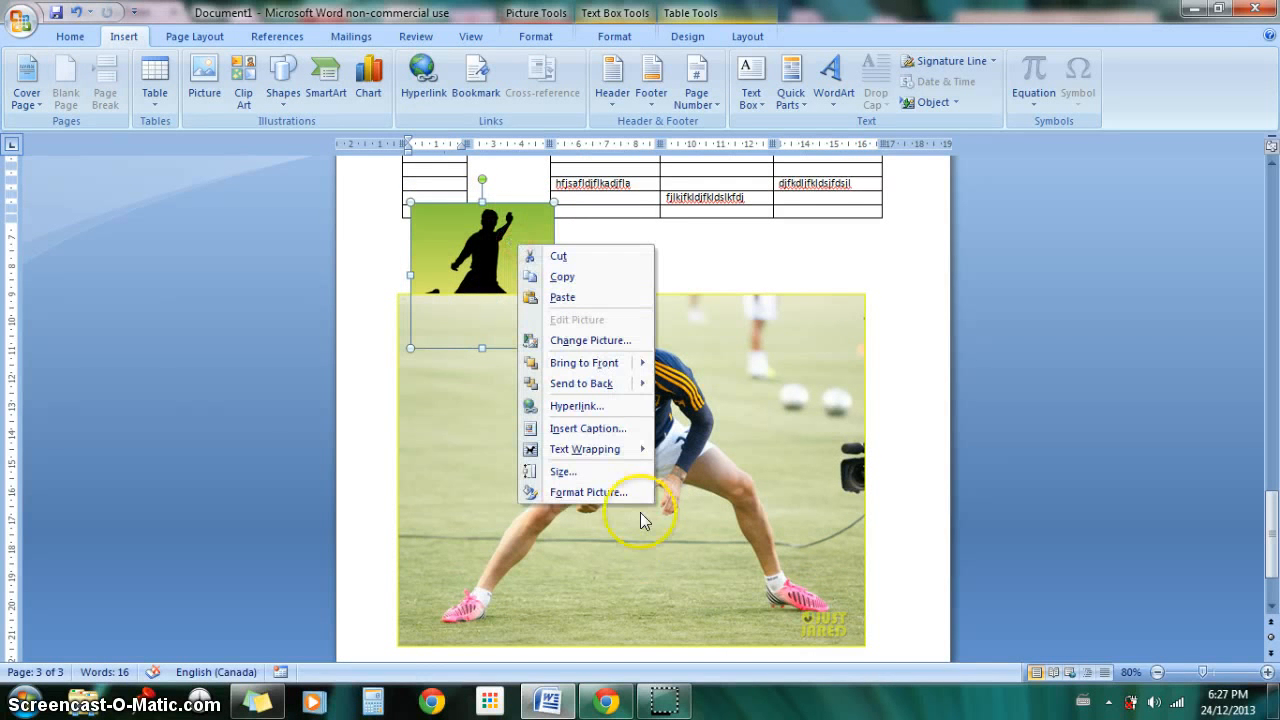
pyautogui.moveTo(614, 451)
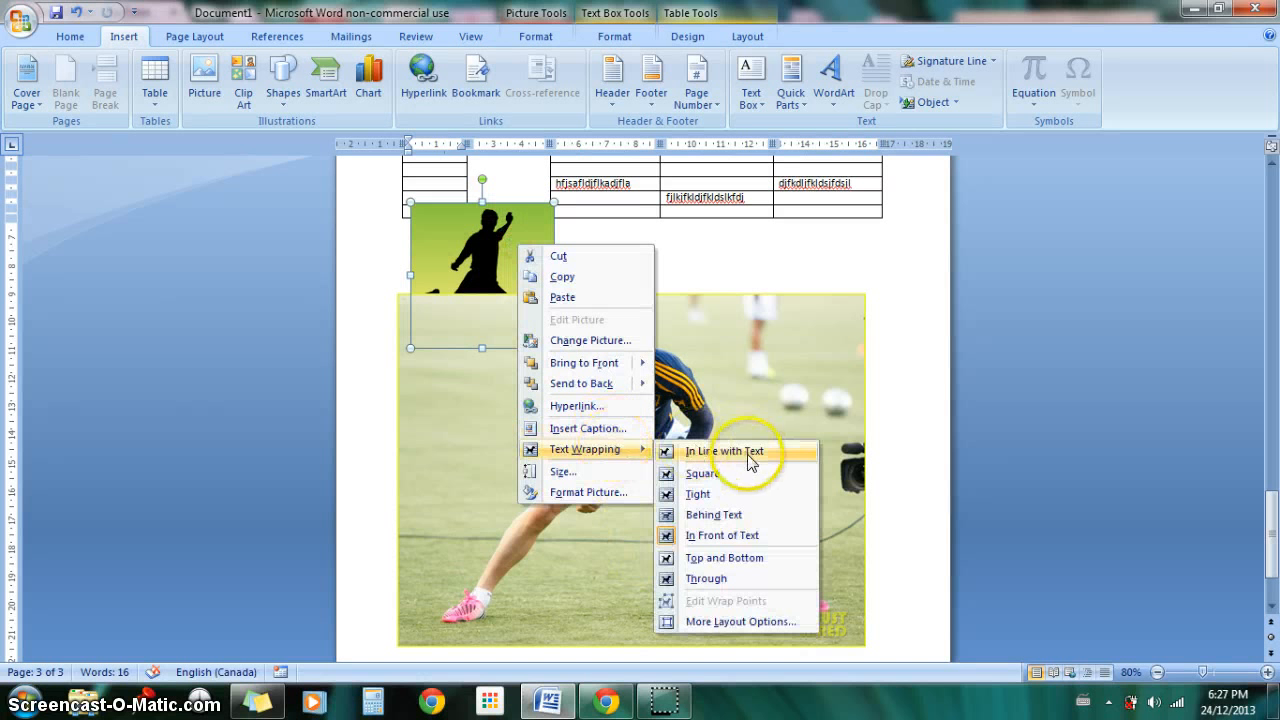
pyautogui.click(758, 536)
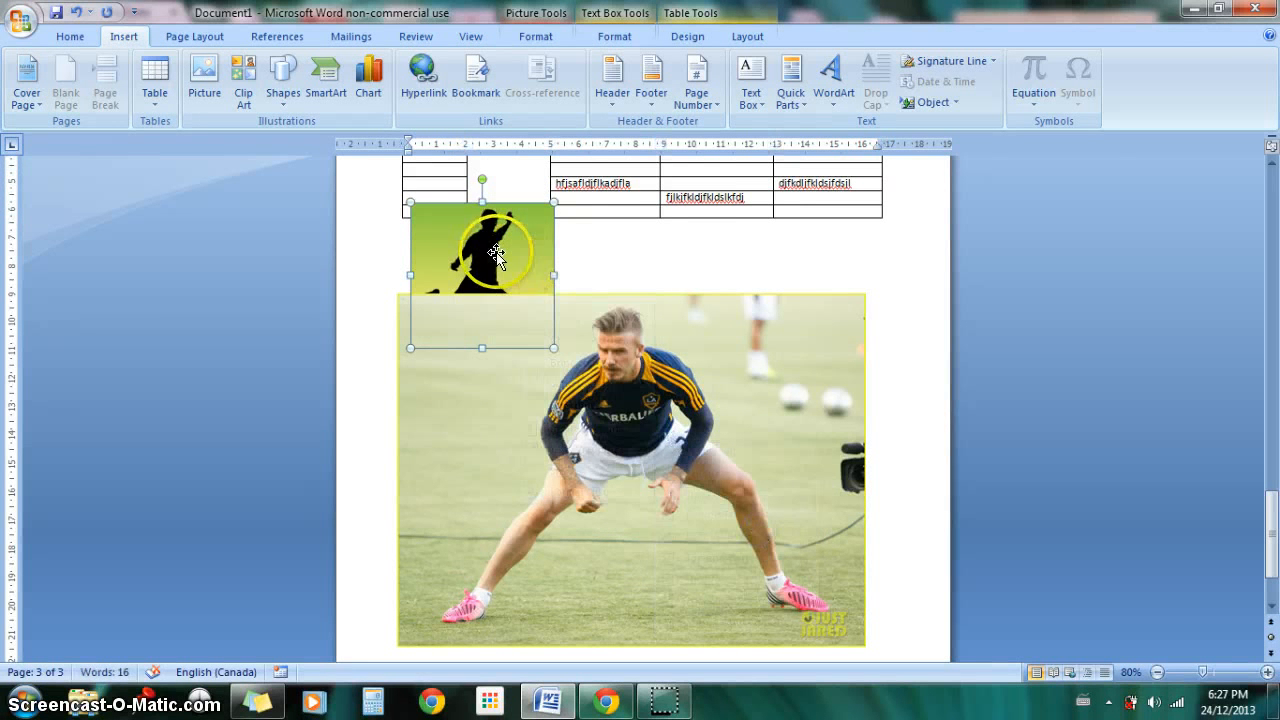
pyautogui.moveTo(501, 248); pyautogui.dragTo(551, 235)
pyautogui.rightClick(551, 235)
pyautogui.moveTo(651, 442)
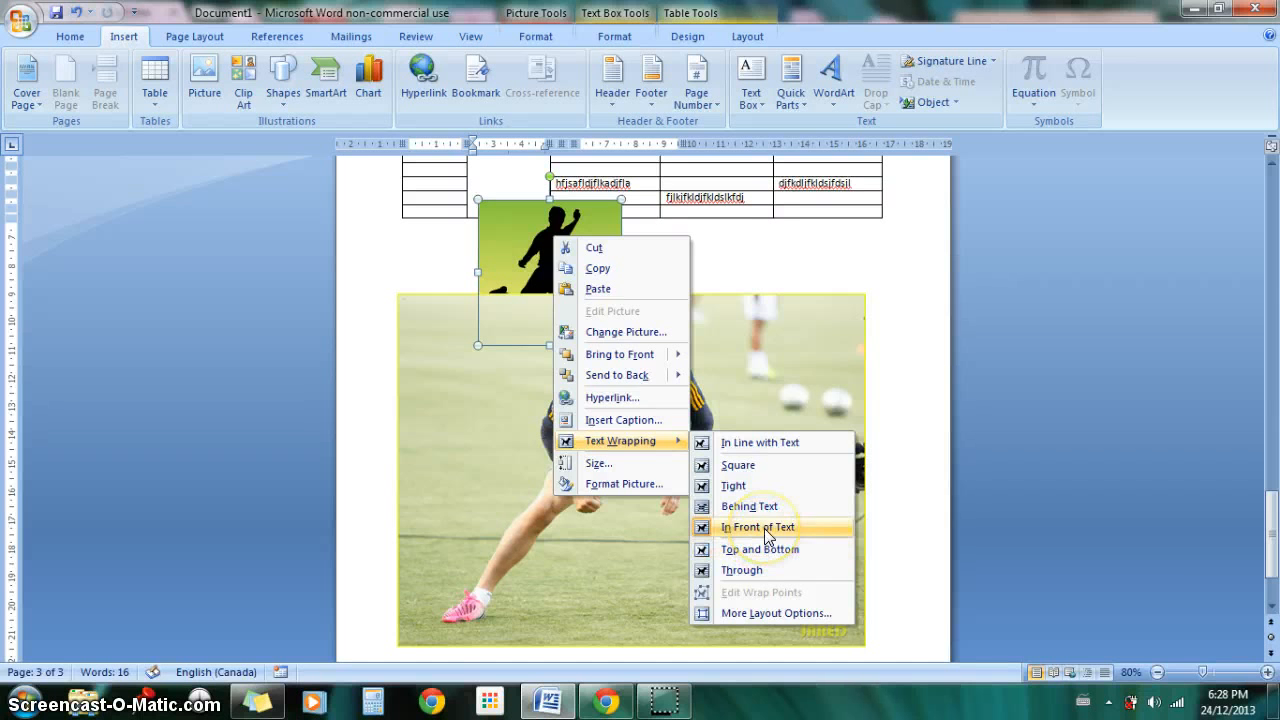
pyautogui.click(768, 530)
# Step: Set the player photo's text wrapping to Behind Text
pyautogui.rightClick(779, 352)
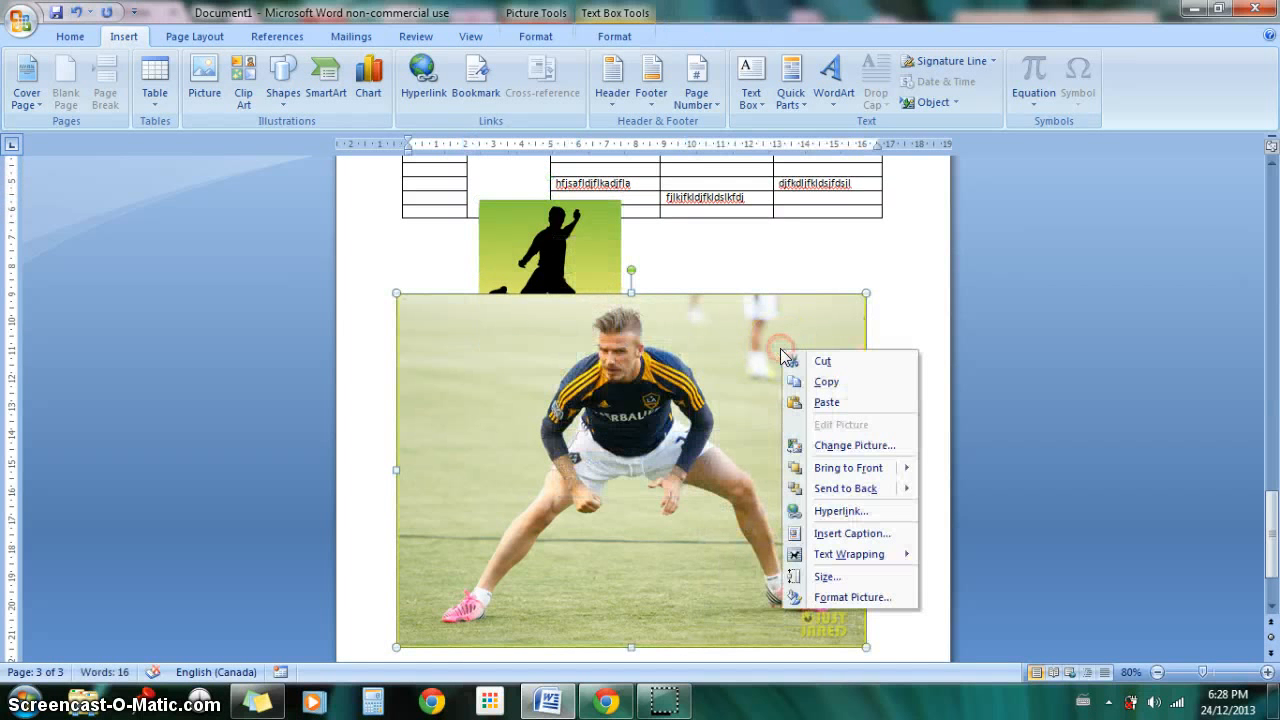
pyautogui.moveTo(830, 556)
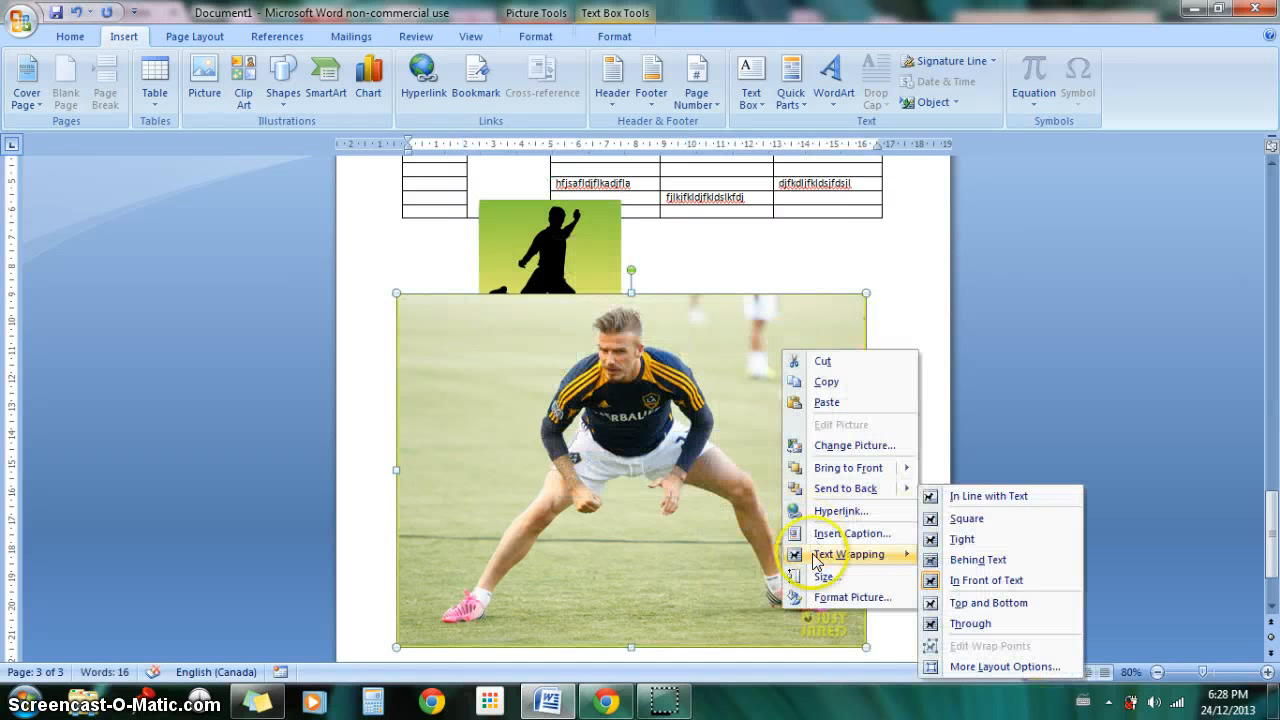
pyautogui.click(998, 566)
# Step: Move the soccer silhouette over the player photo's left edge and shift the photo to the right so they overlap only slightly
pyautogui.click(545, 230)
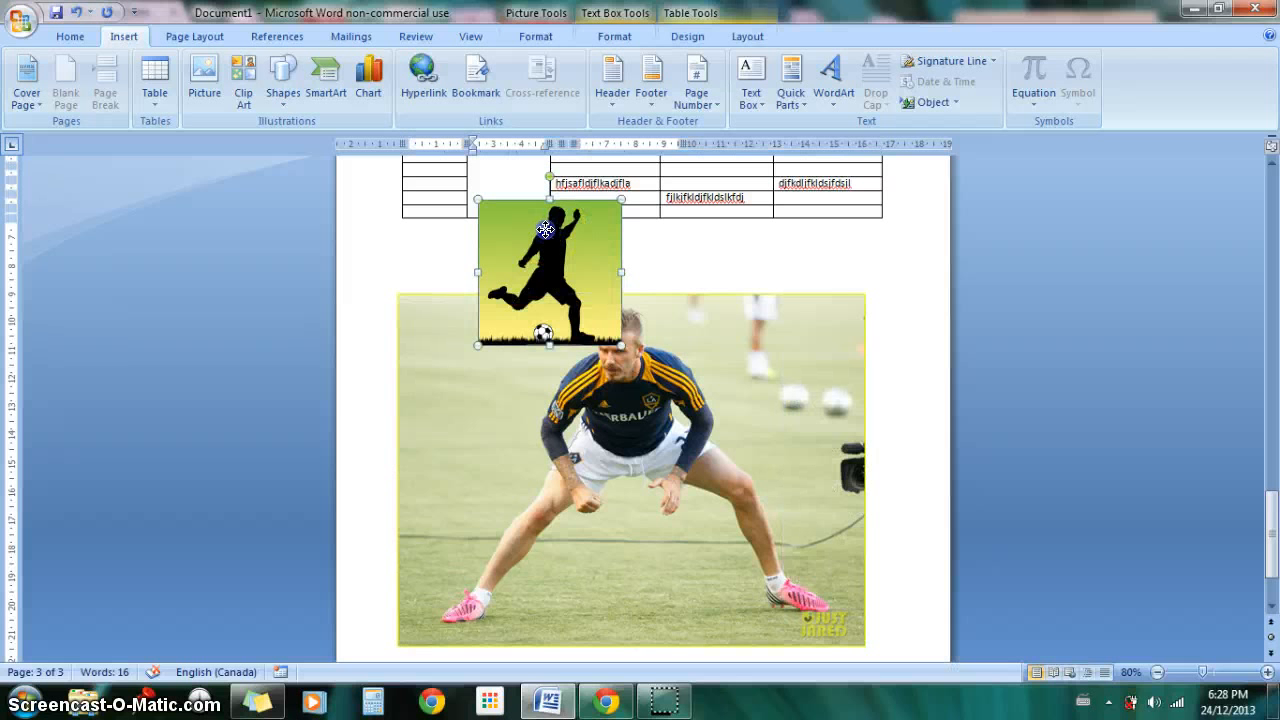
pyautogui.moveTo(545, 230); pyautogui.dragTo(430, 350)
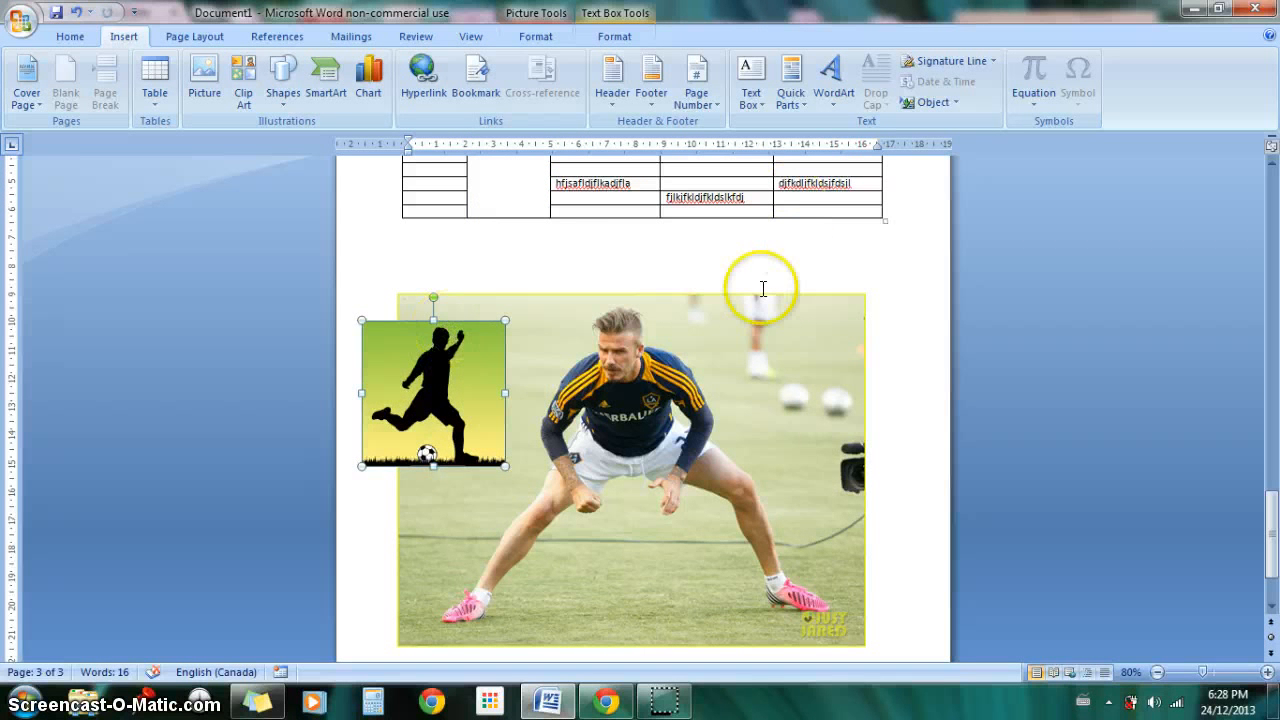
pyautogui.click(810, 304)
pyautogui.moveTo(810, 304); pyautogui.dragTo(859, 295)
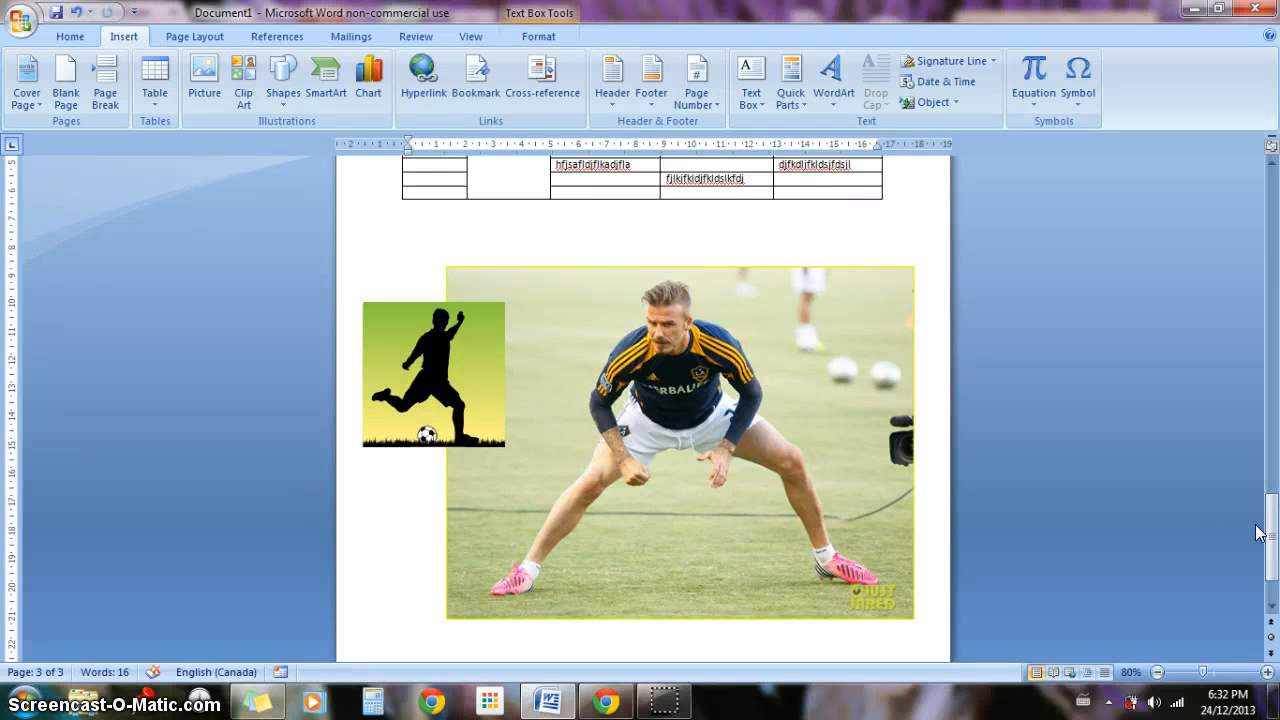
# Step: Draw a smiley face shape about 5.6 cm high and 6.2 cm wide in the upper part of the blank second page
pyautogui.moveTo(1270, 533); pyautogui.dragTo(1275, 338)
pyautogui.click(806, 414)
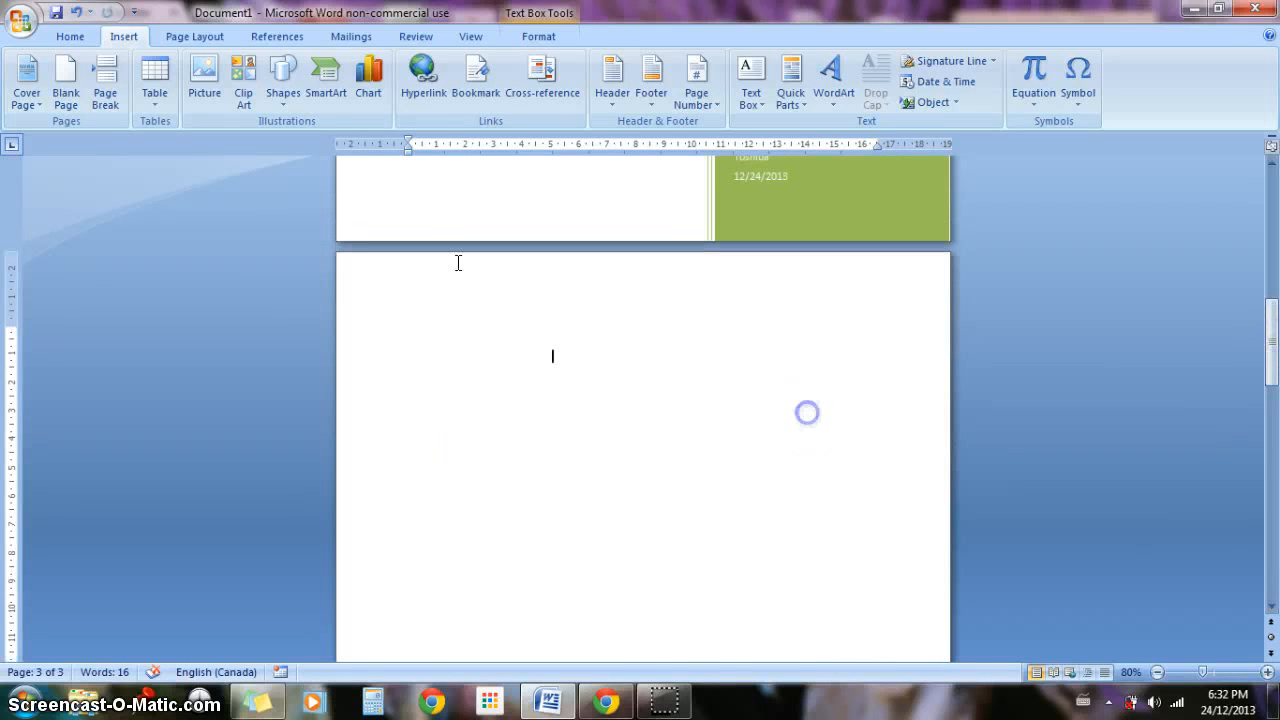
pyautogui.click(285, 78)
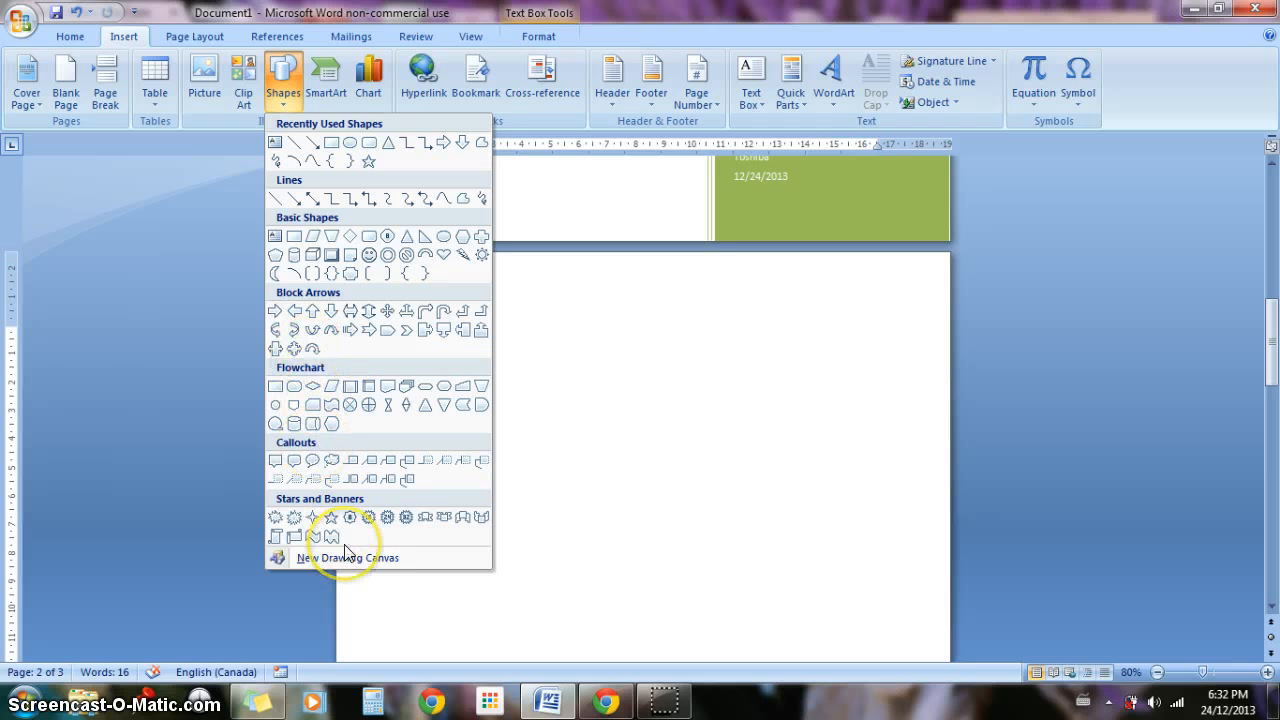
pyautogui.click(364, 259)
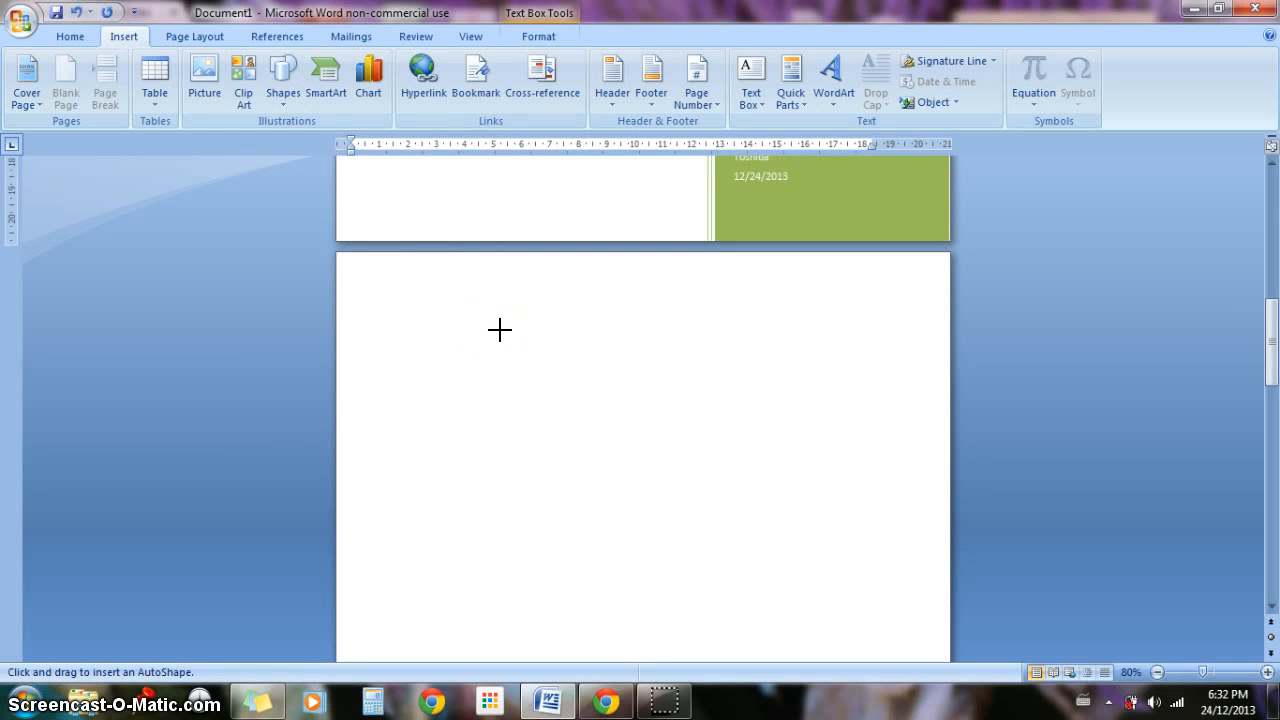
pyautogui.moveTo(461, 329); pyautogui.dragTo(461, 329)
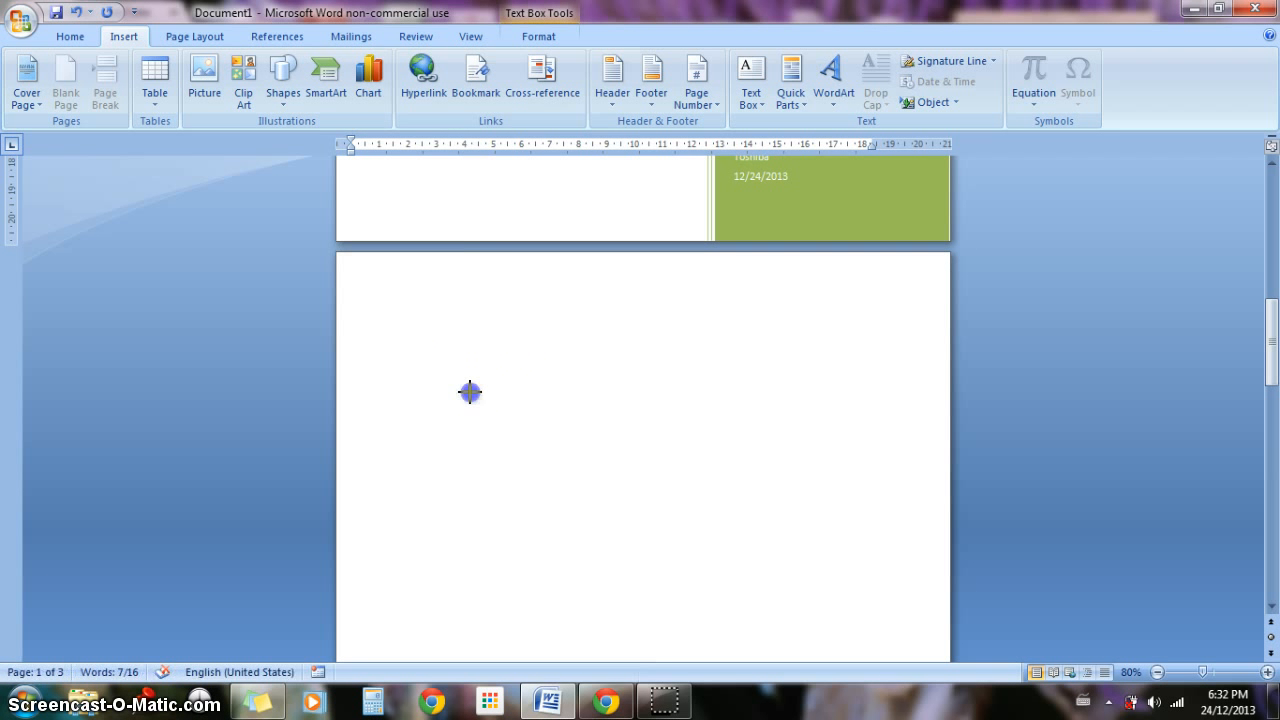
pyautogui.moveTo(469, 391)
pyautogui.mouseDown()
pyautogui.moveTo(640, 466)
pyautogui.moveTo(638, 489)
pyautogui.mouseUp()
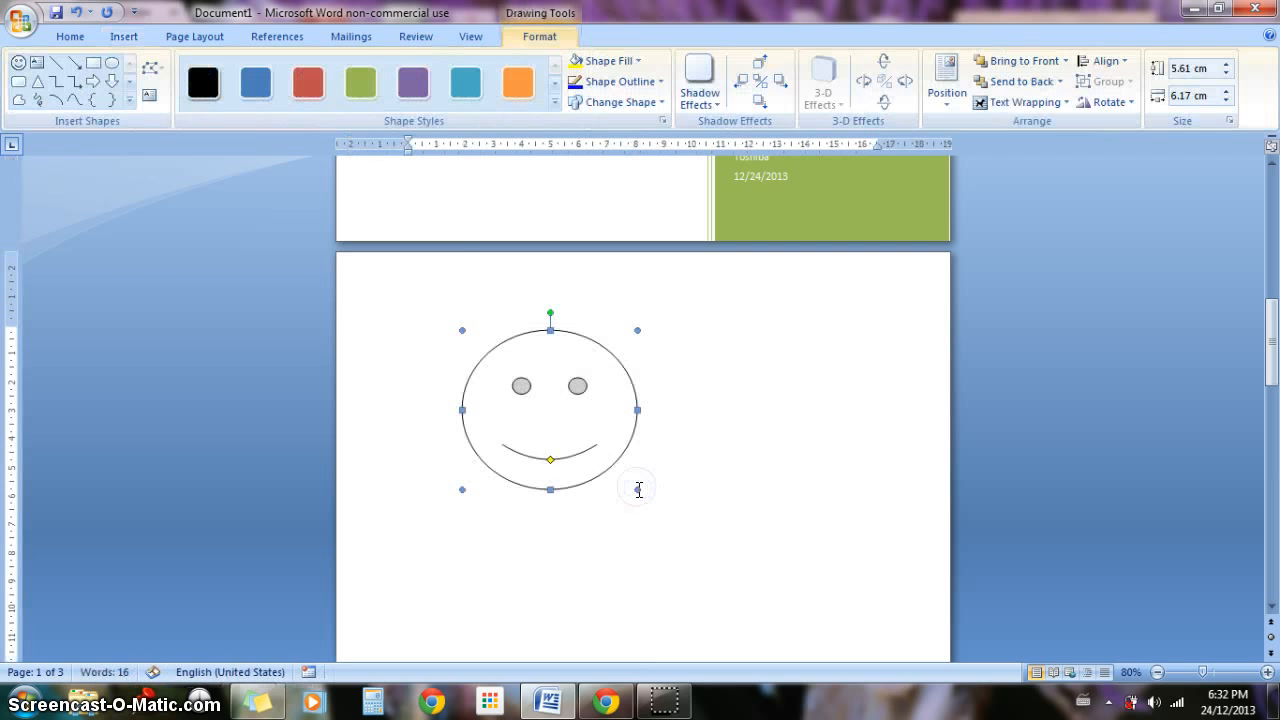
pyautogui.click(637, 543)
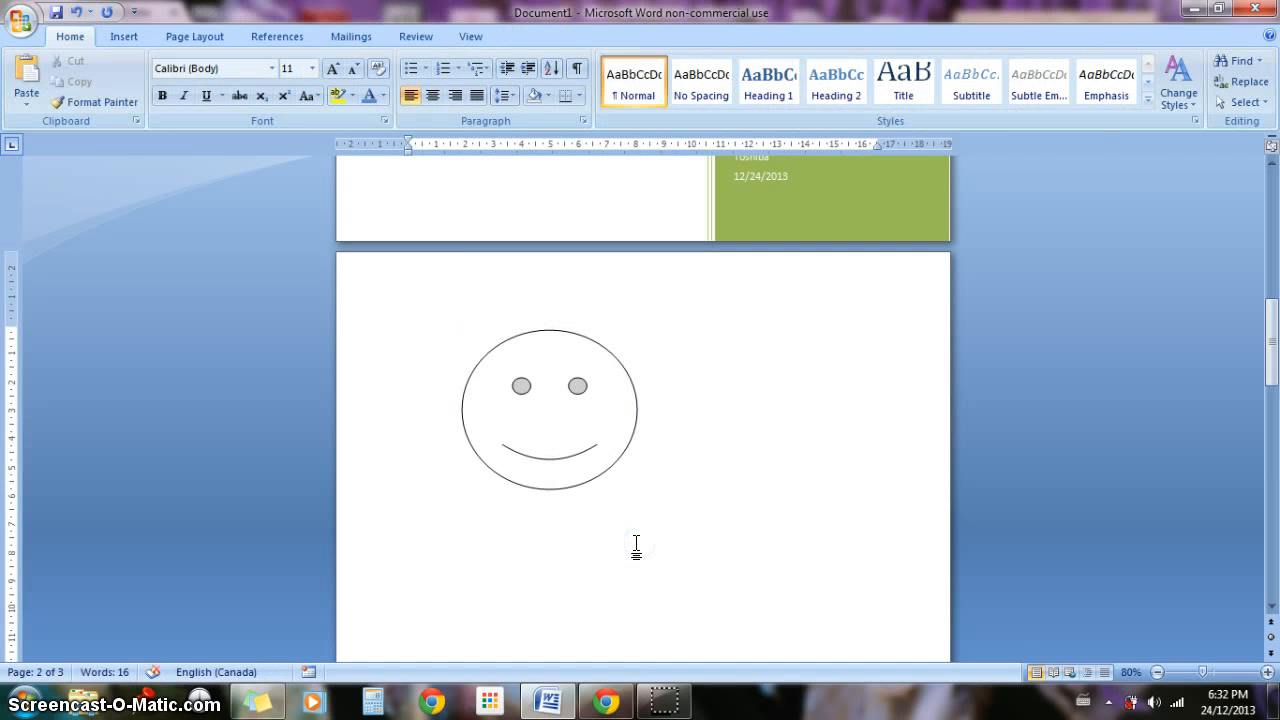
# Step: Insert an Organization Chart SmartArt graphic from the Hierarchy category after placing the insertion point beside the smiley face
pyautogui.click(122, 36)
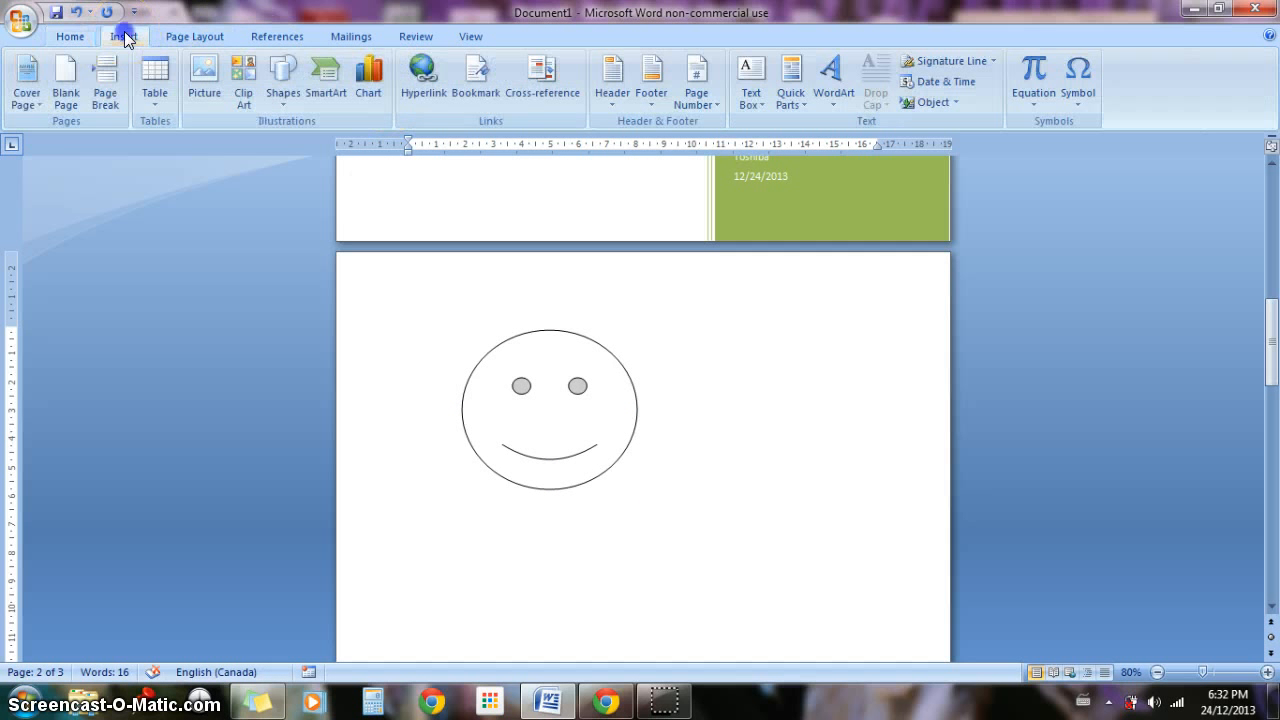
pyautogui.click(717, 421)
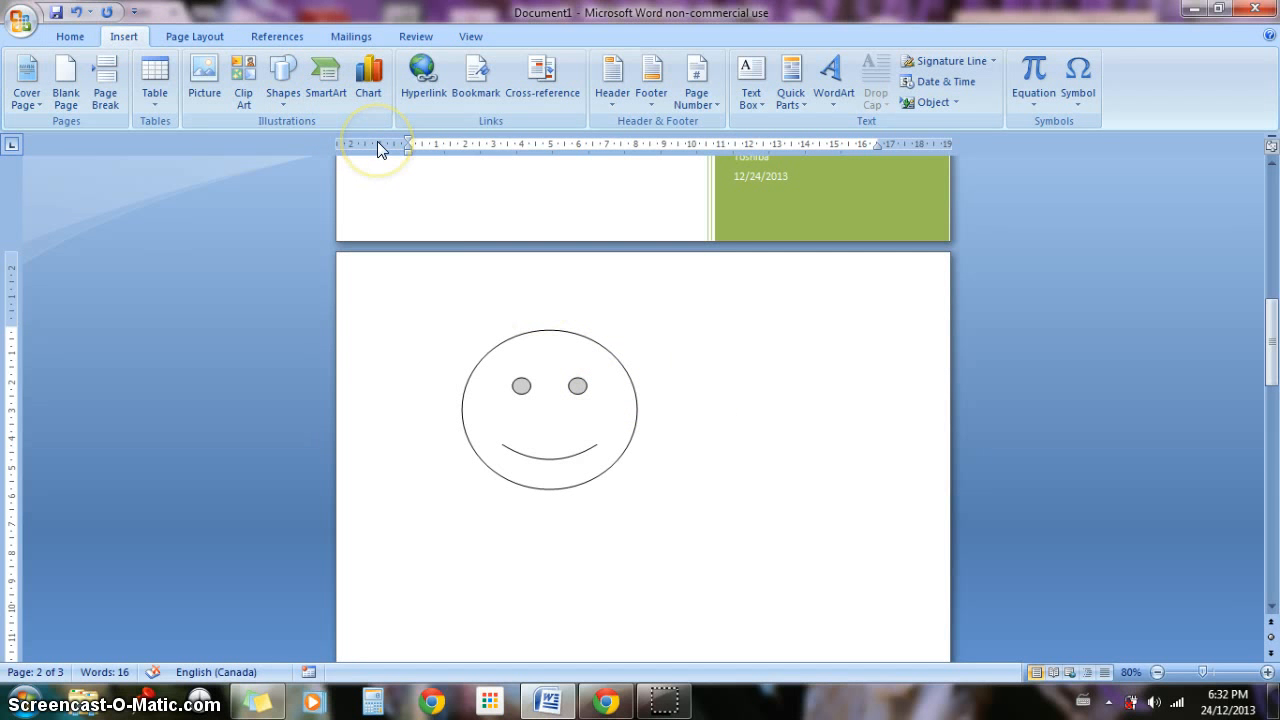
pyautogui.click(327, 70)
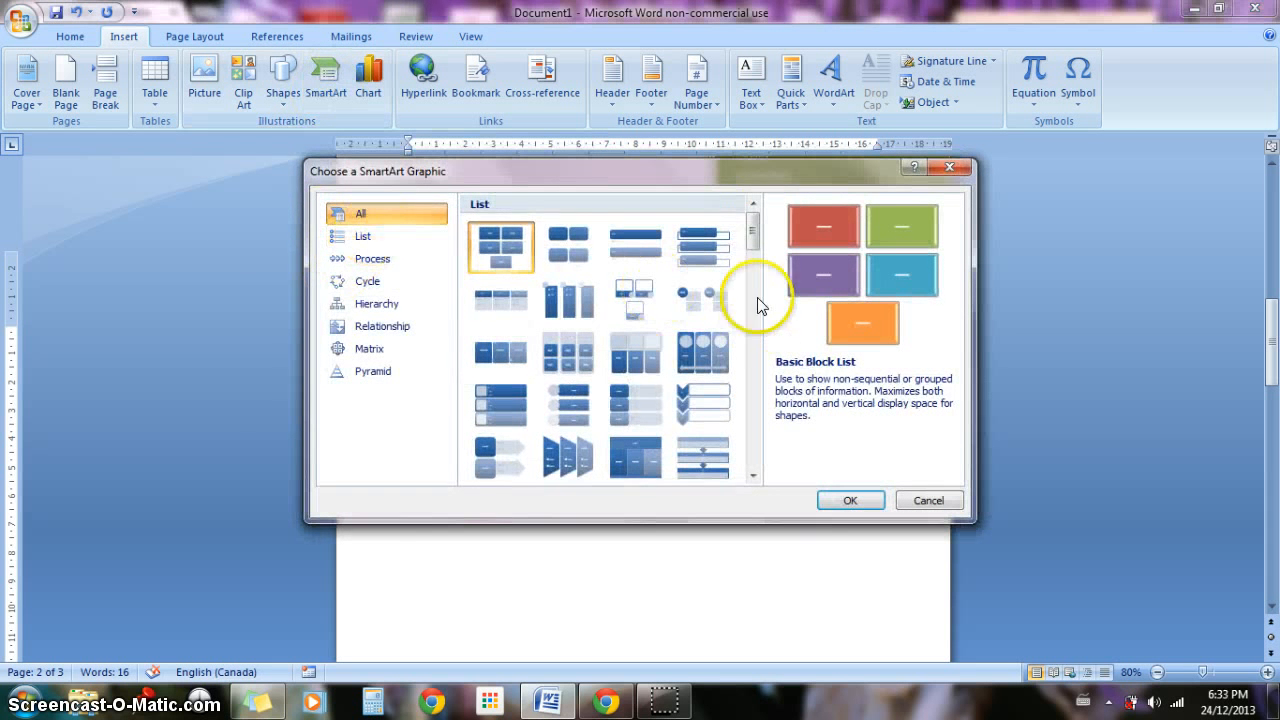
pyautogui.moveTo(751, 225); pyautogui.dragTo(757, 377)
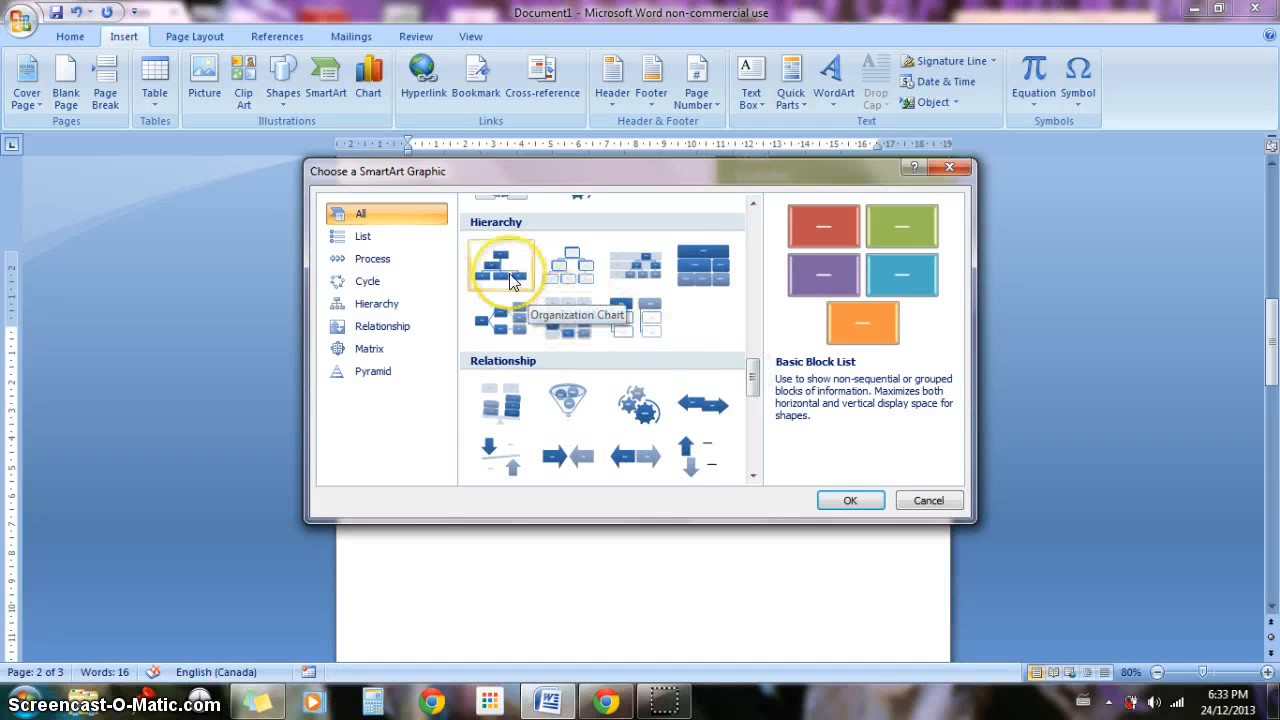
pyautogui.click(511, 281)
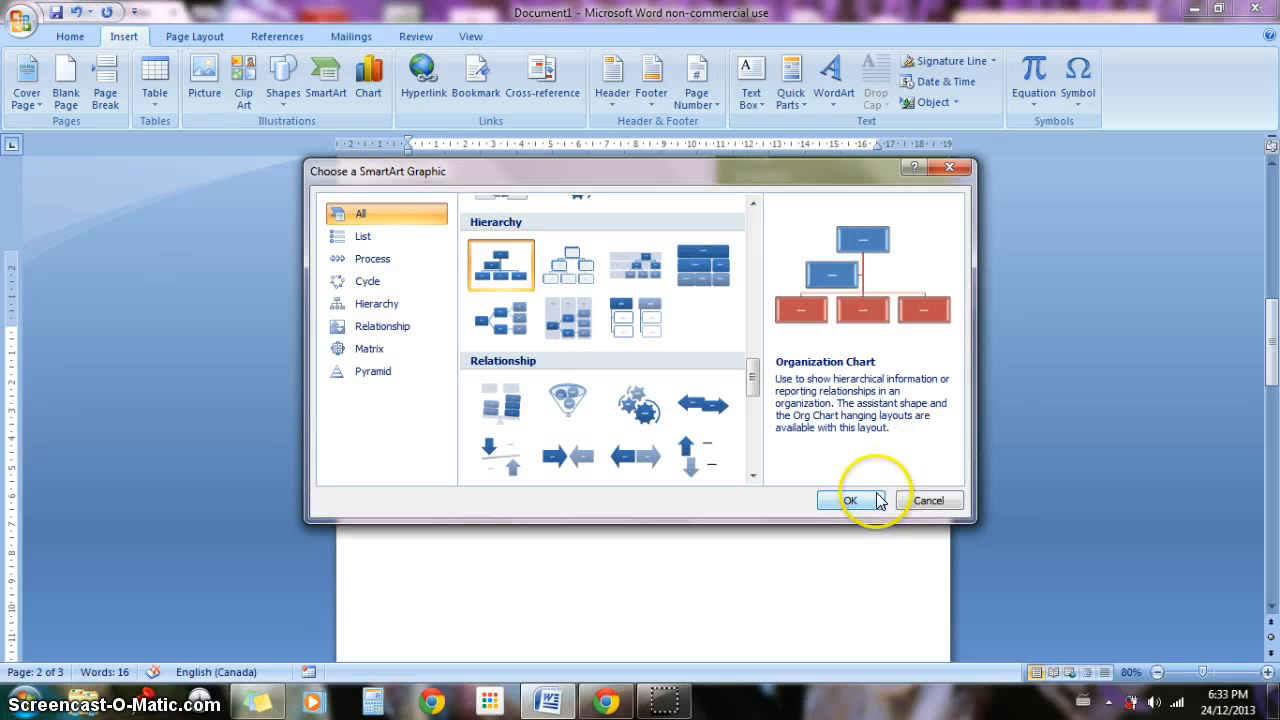
pyautogui.click(846, 502)
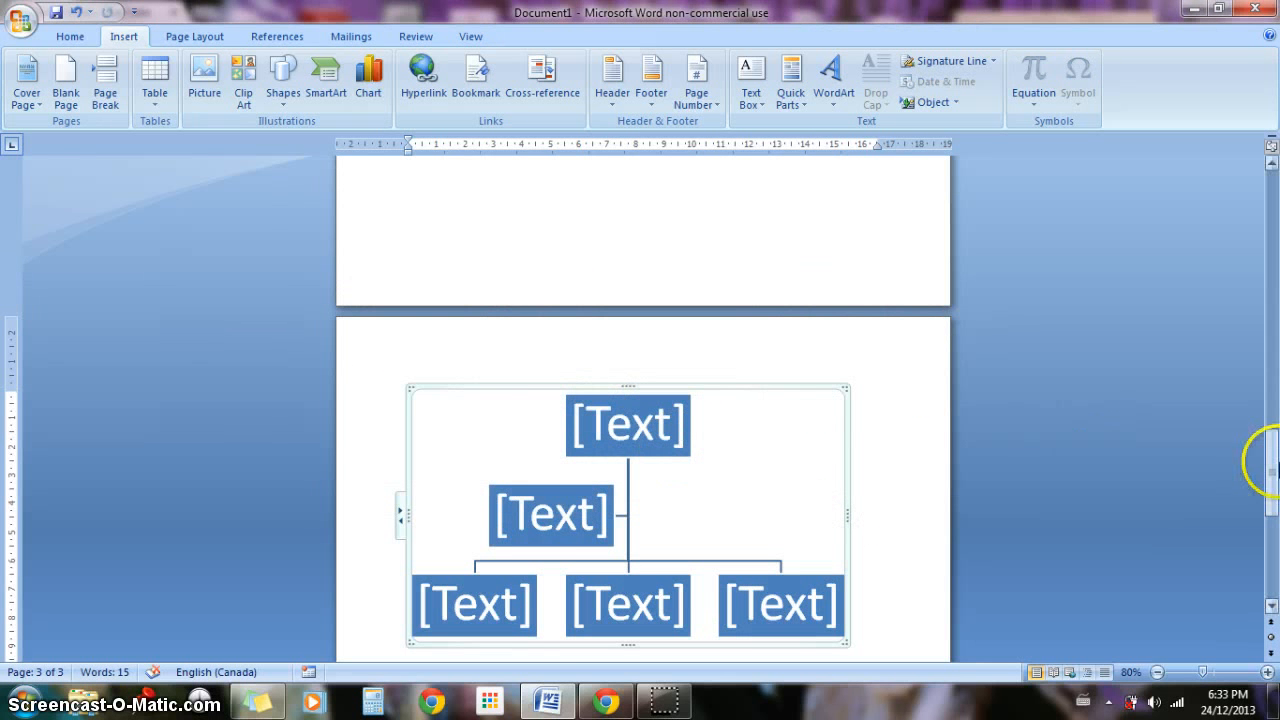
# Step: Enter "CEO" in the top box of the organization chart
pyautogui.moveTo(1270, 462); pyautogui.dragTo(1270, 489)
pyautogui.click(693, 268)
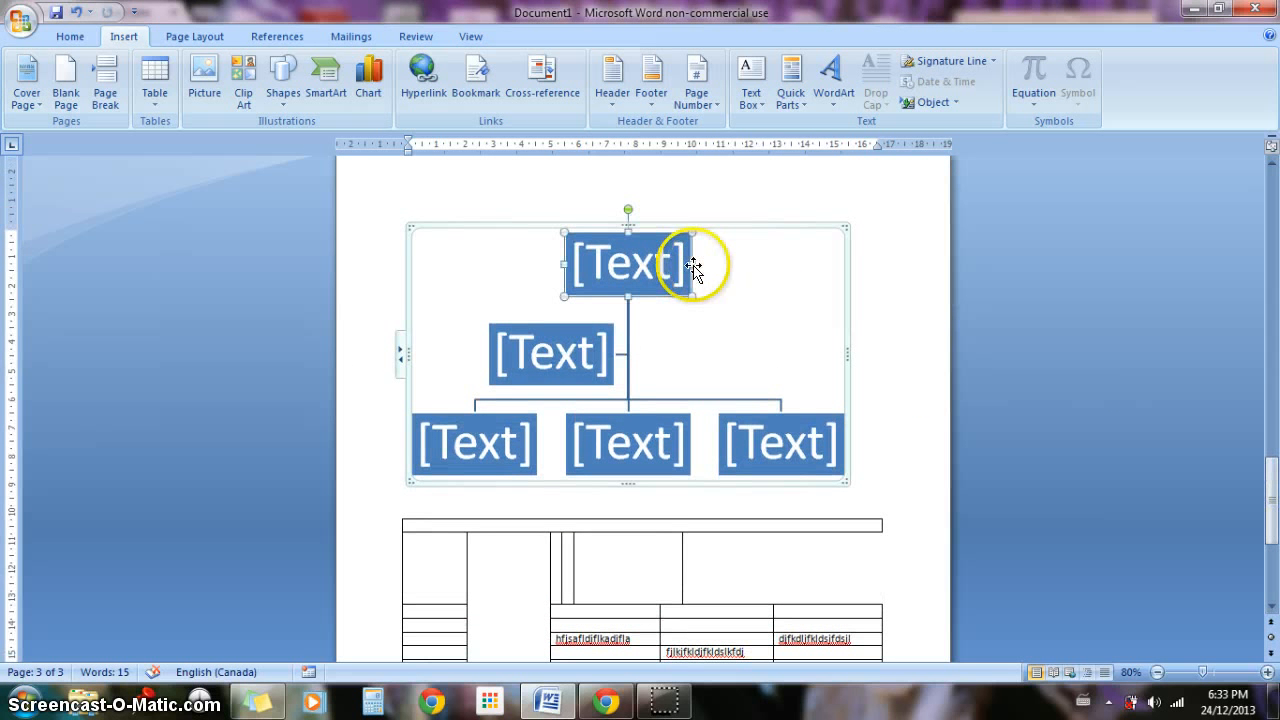
pyautogui.click(675, 265)
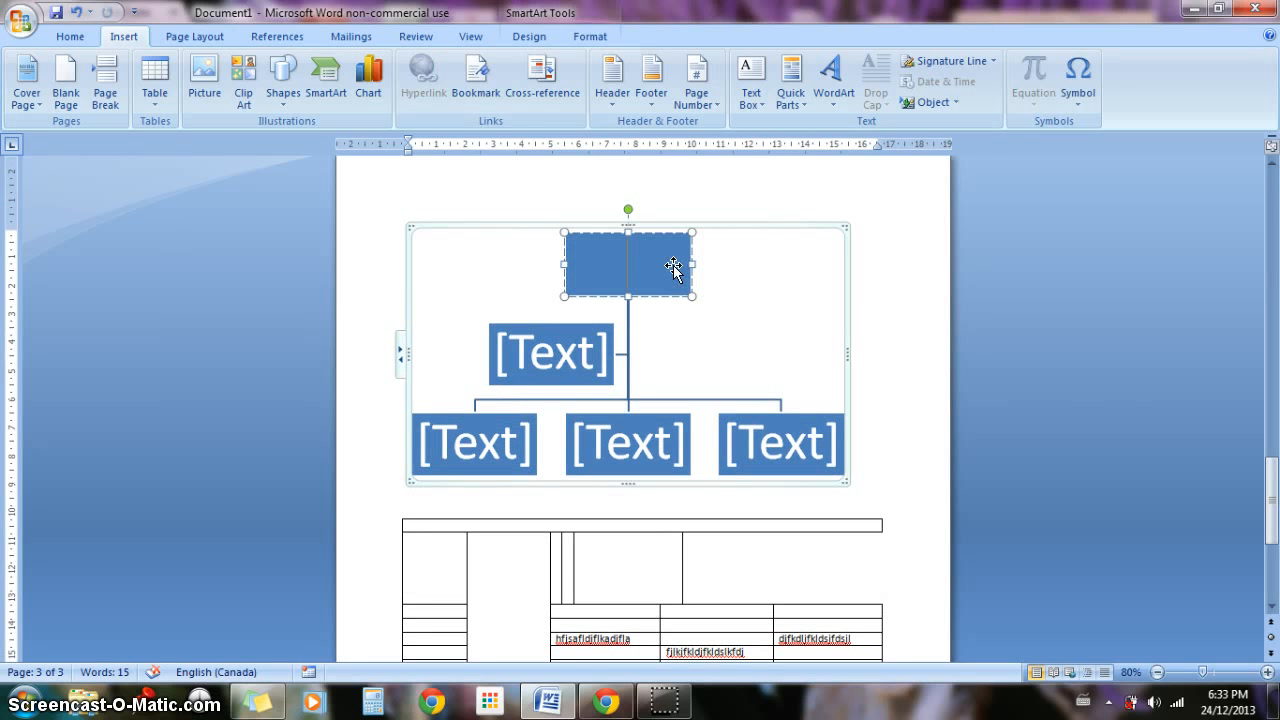
pyautogui.write('CEO')
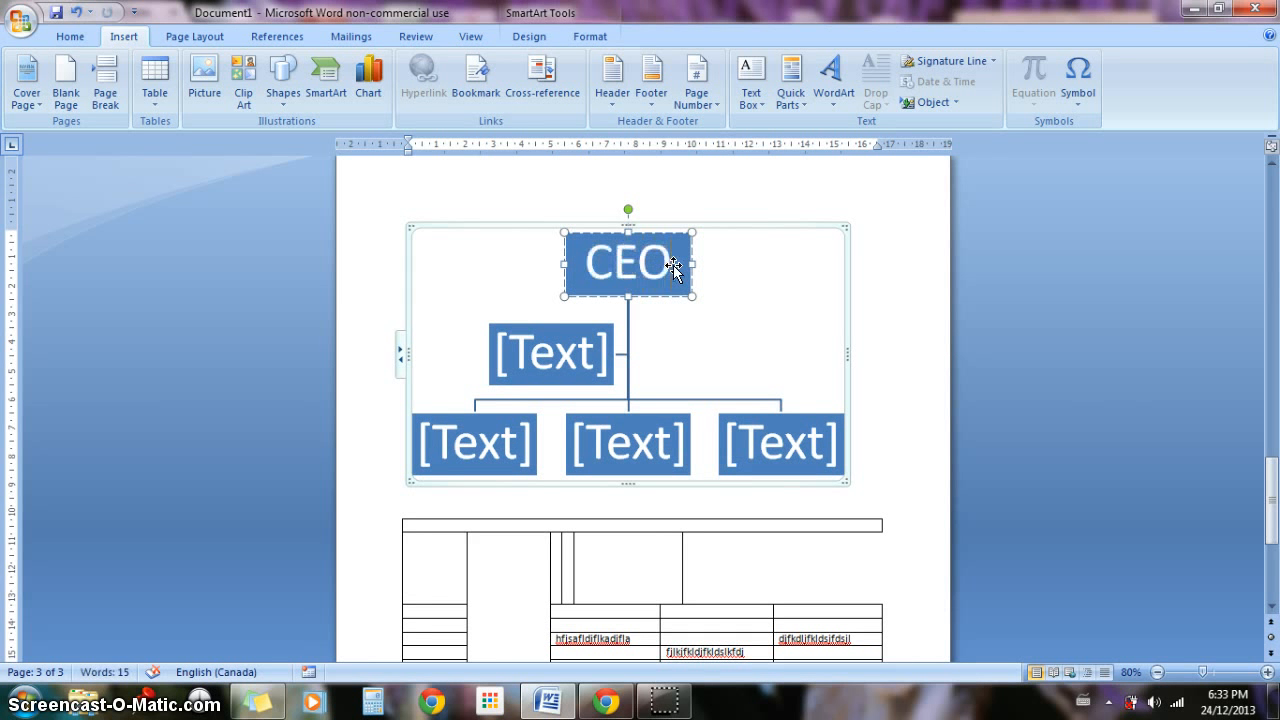
# Step: Leave the organization chart and examine the header and footer areas of the blank fourth page
pyautogui.click(893, 337)
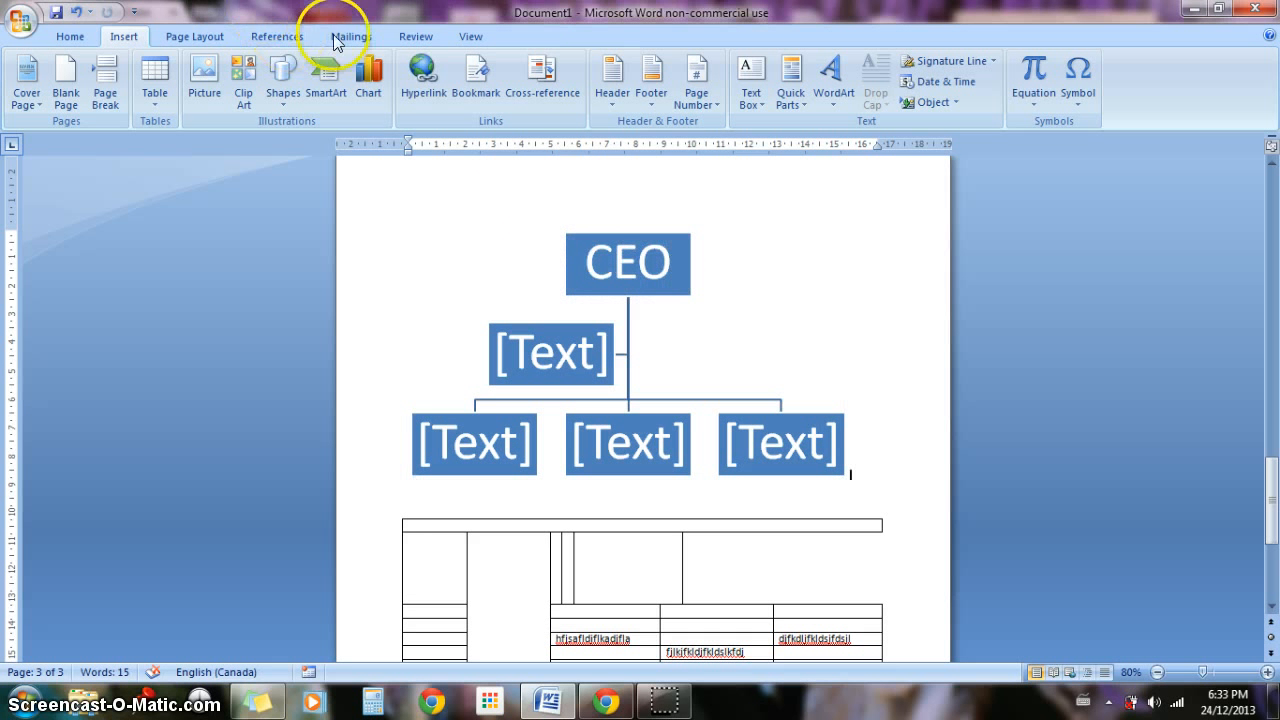
pyautogui.click(459, 217)
pyautogui.click(640, 645)
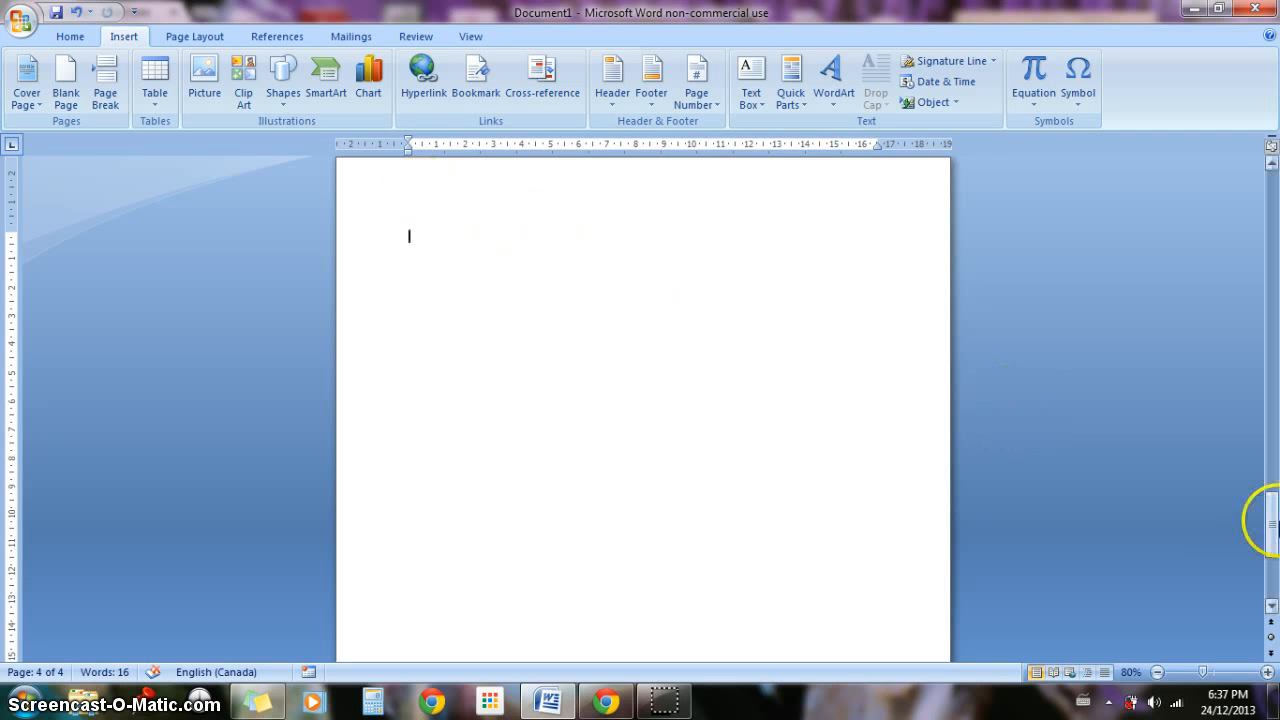
pyautogui.moveTo(1272, 522); pyautogui.dragTo(1268, 512)
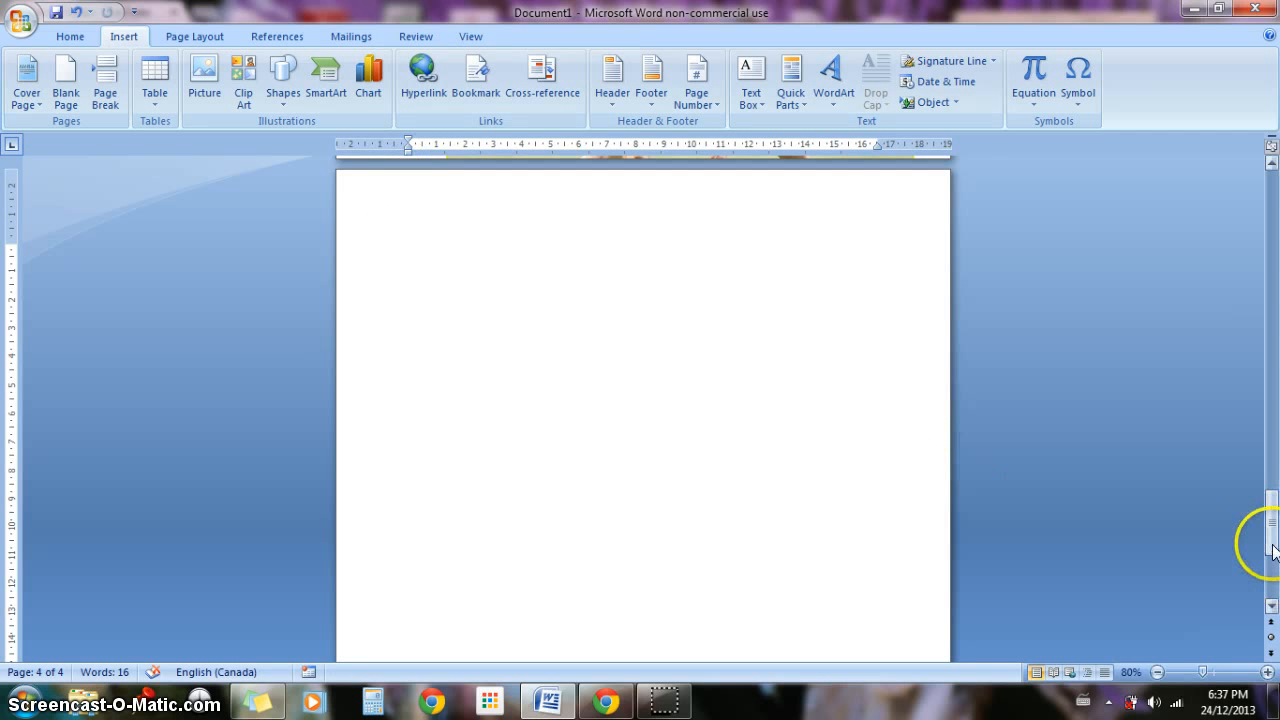
pyautogui.moveTo(1266, 535); pyautogui.dragTo(1274, 597)
pyautogui.click(435, 611)
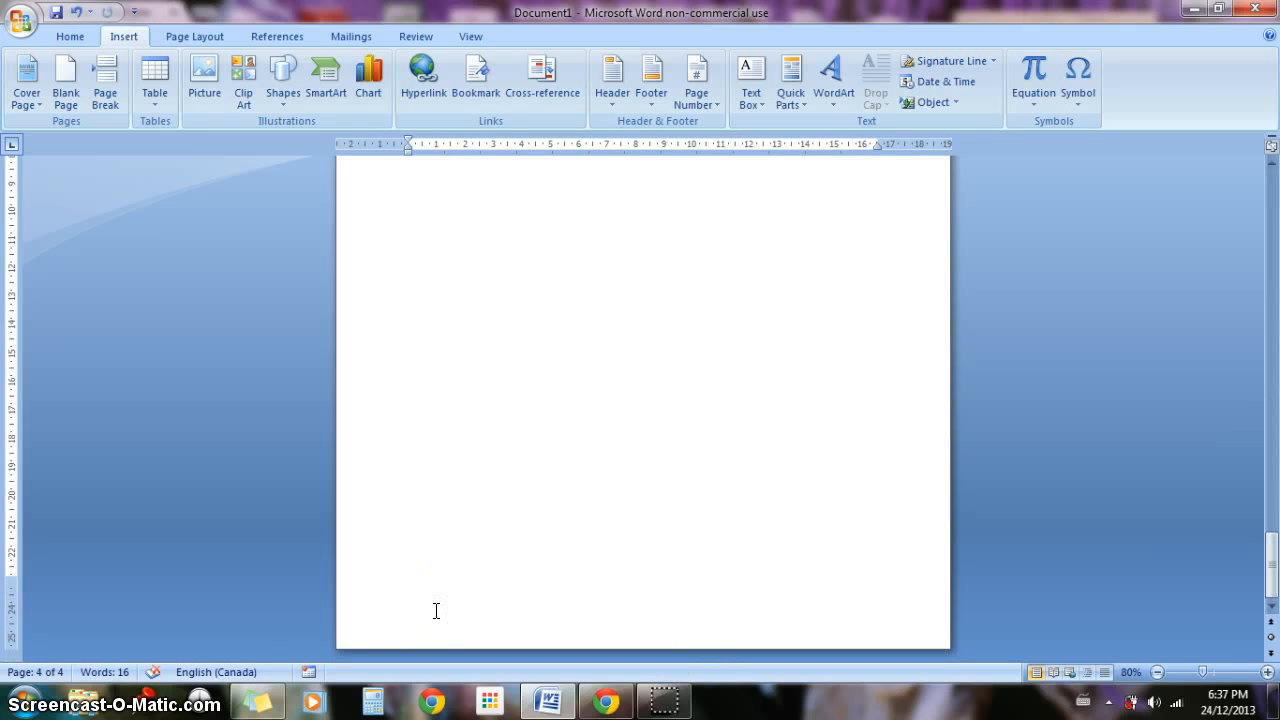
pyautogui.moveTo(1271, 537); pyautogui.dragTo(1274, 510)
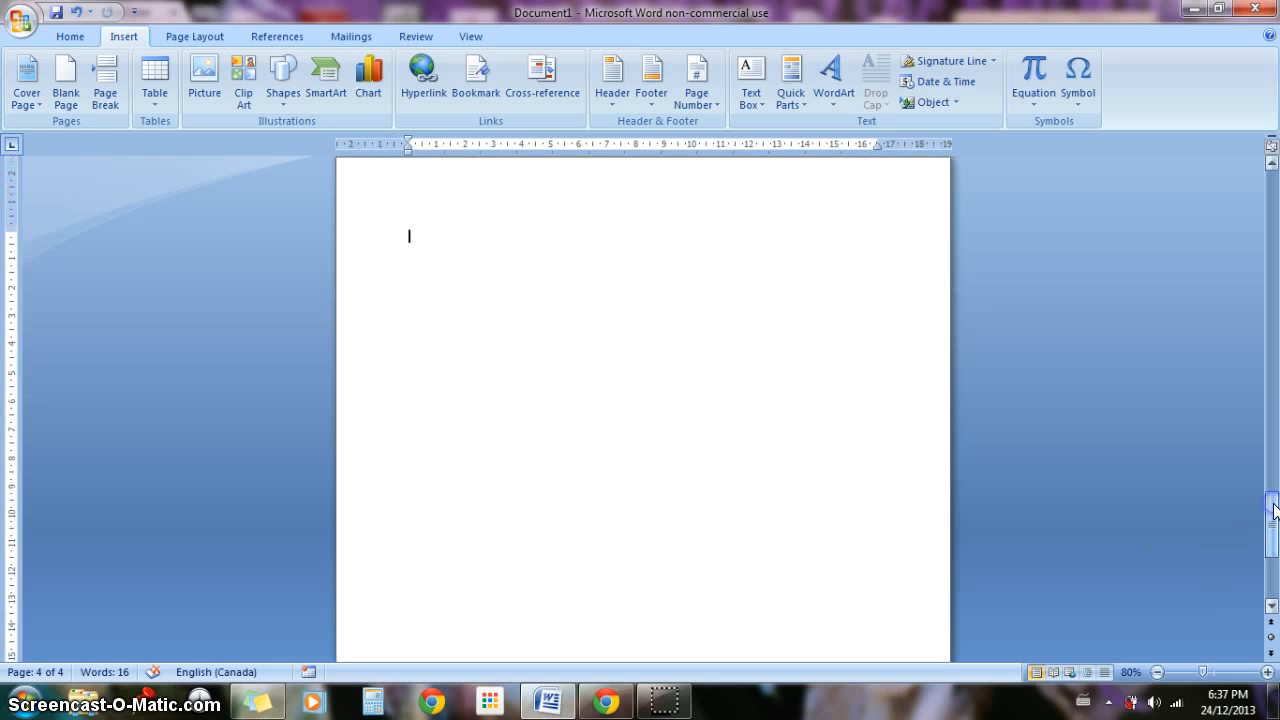
# Step: Enter the sample text "FHJGJHHGJHHJKJK" in the fourth page's header and return to the body text
pyautogui.doubleClick(417, 186)
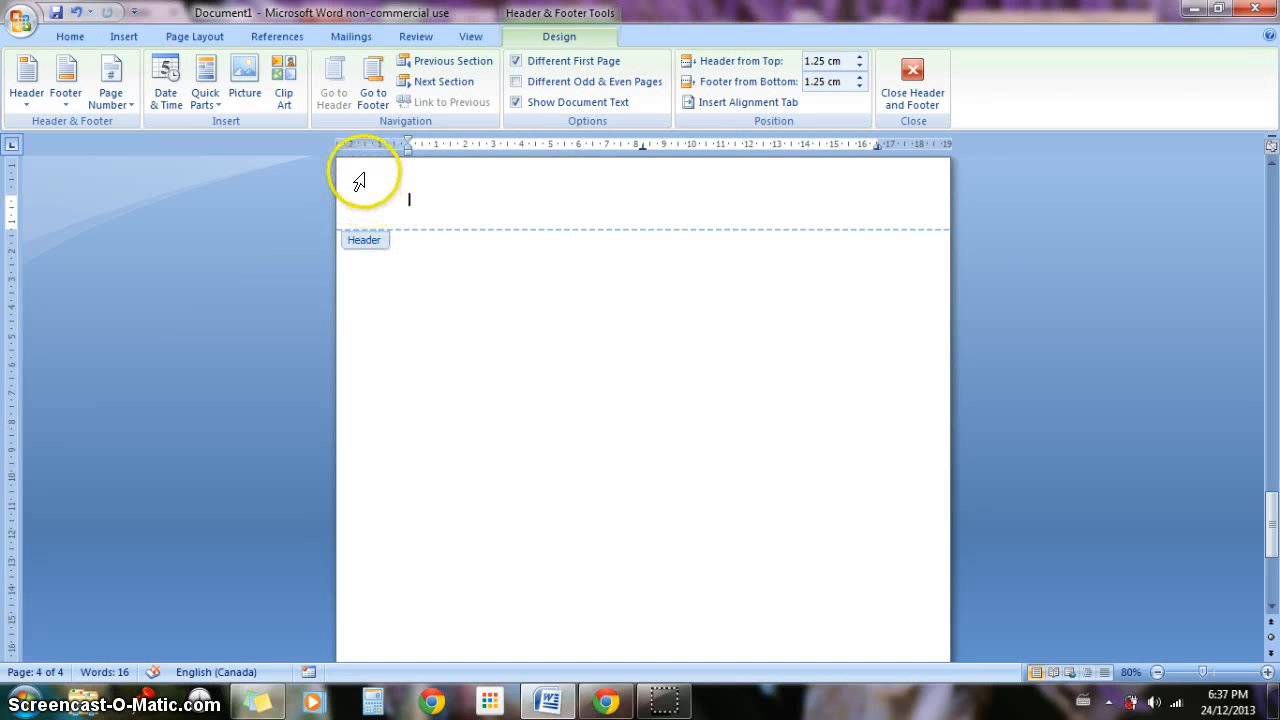
pyautogui.click(469, 198)
pyautogui.write('GJHJKJK')
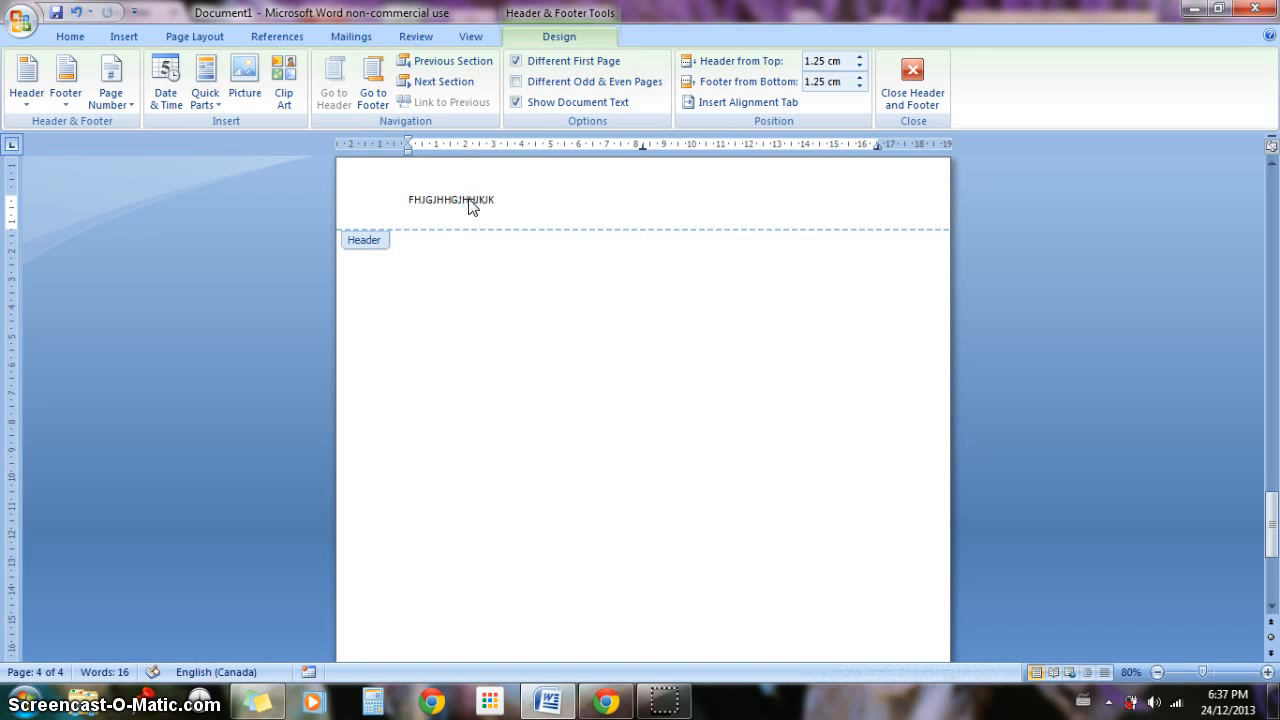
pyautogui.doubleClick(559, 351)
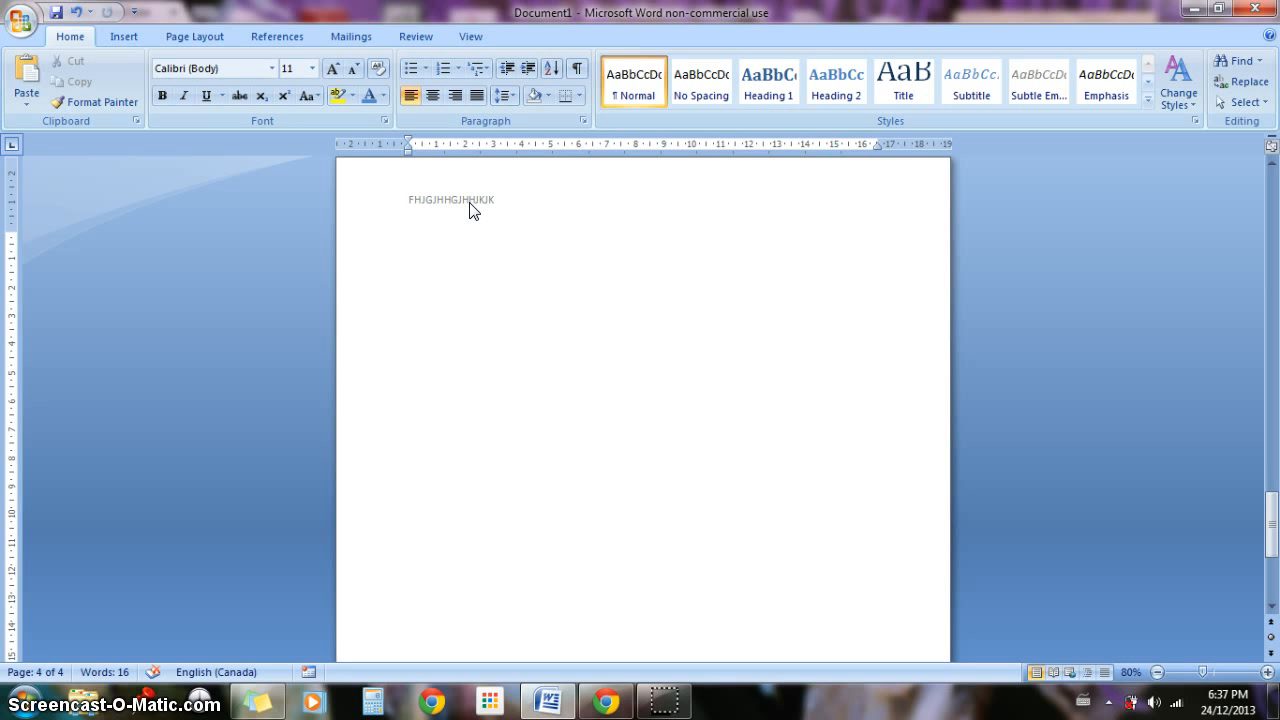
# Step: Delete the sample text from the fourth page's header and return to the body text
pyautogui.doubleClick(473, 209)
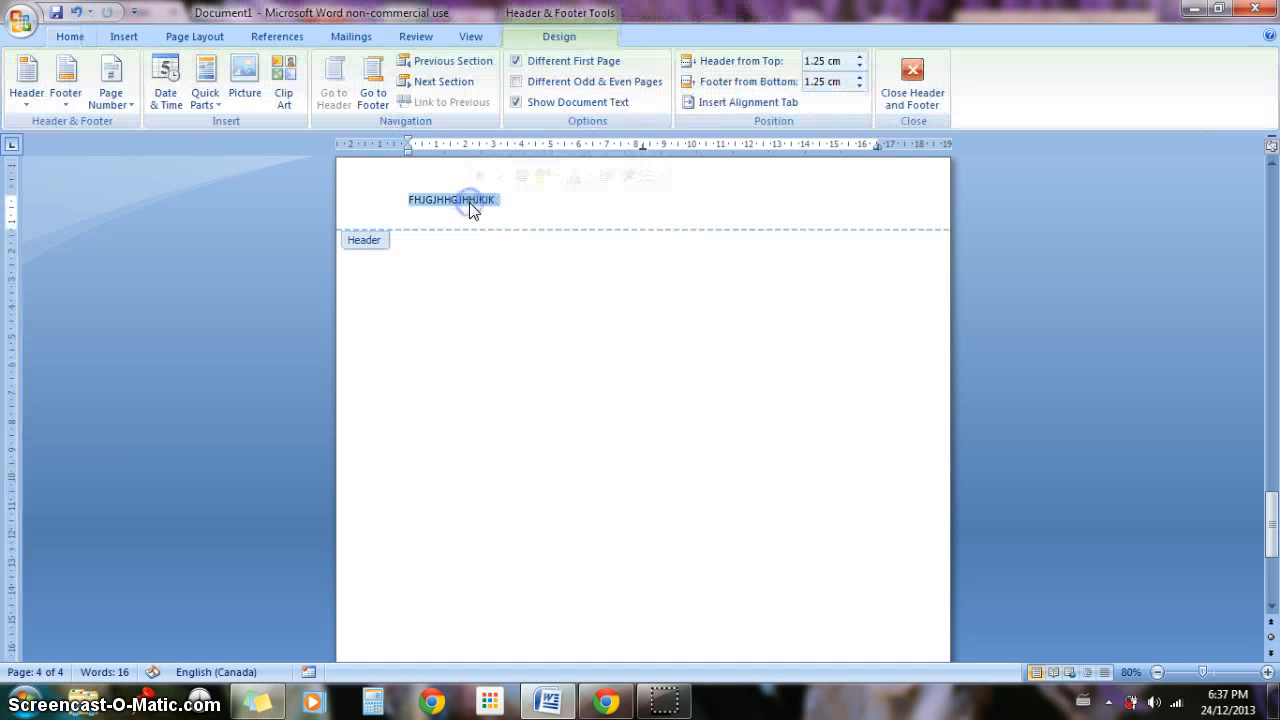
pyautogui.press('BackSpace')
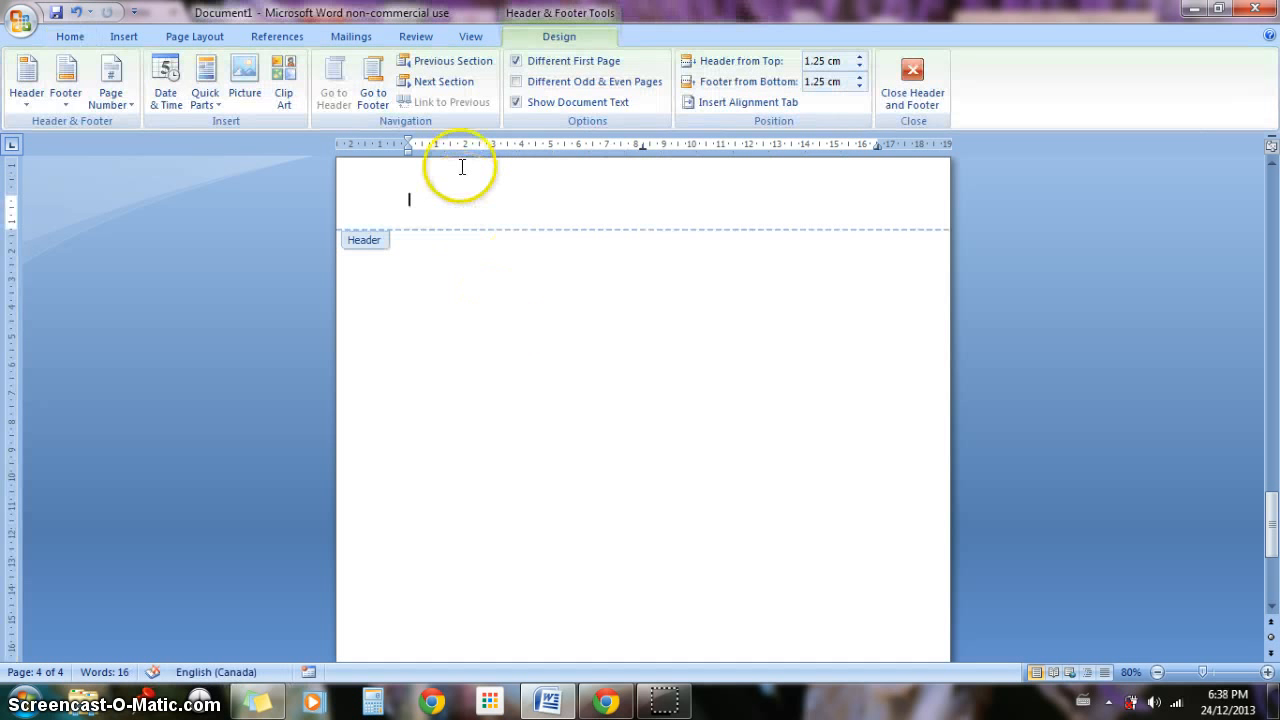
pyautogui.click(492, 291)
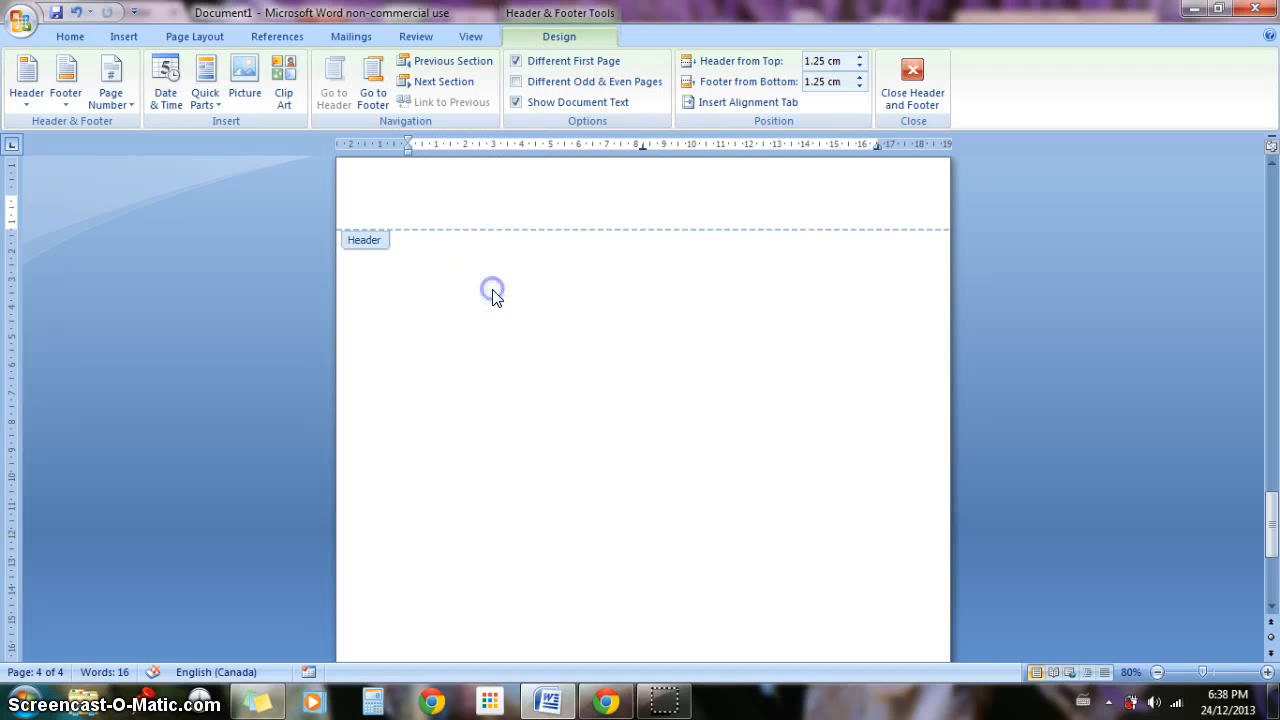
pyautogui.doubleClick(492, 291)
pyautogui.doubleClick(433, 209)
pyautogui.click(490, 362)
pyautogui.click(490, 362)
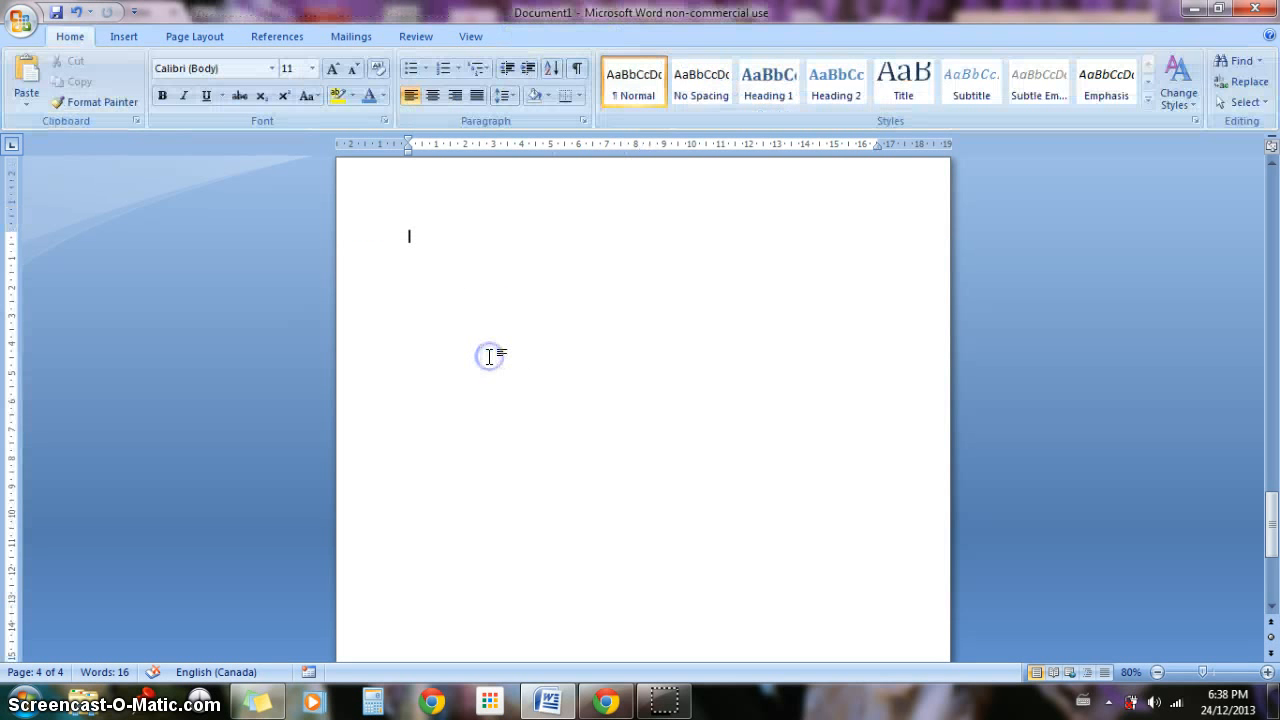
# Step: Insert a Plain Number 1 page number at the top of the page
pyautogui.click(124, 37)
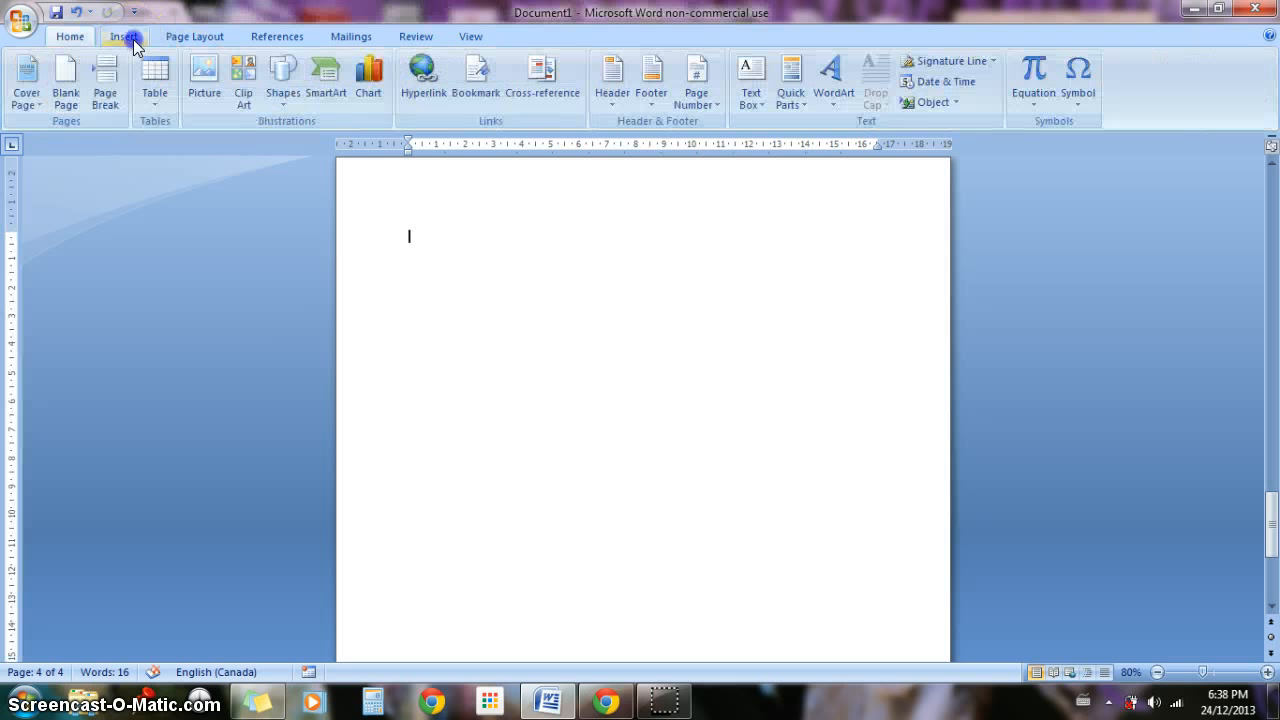
pyautogui.click(713, 95)
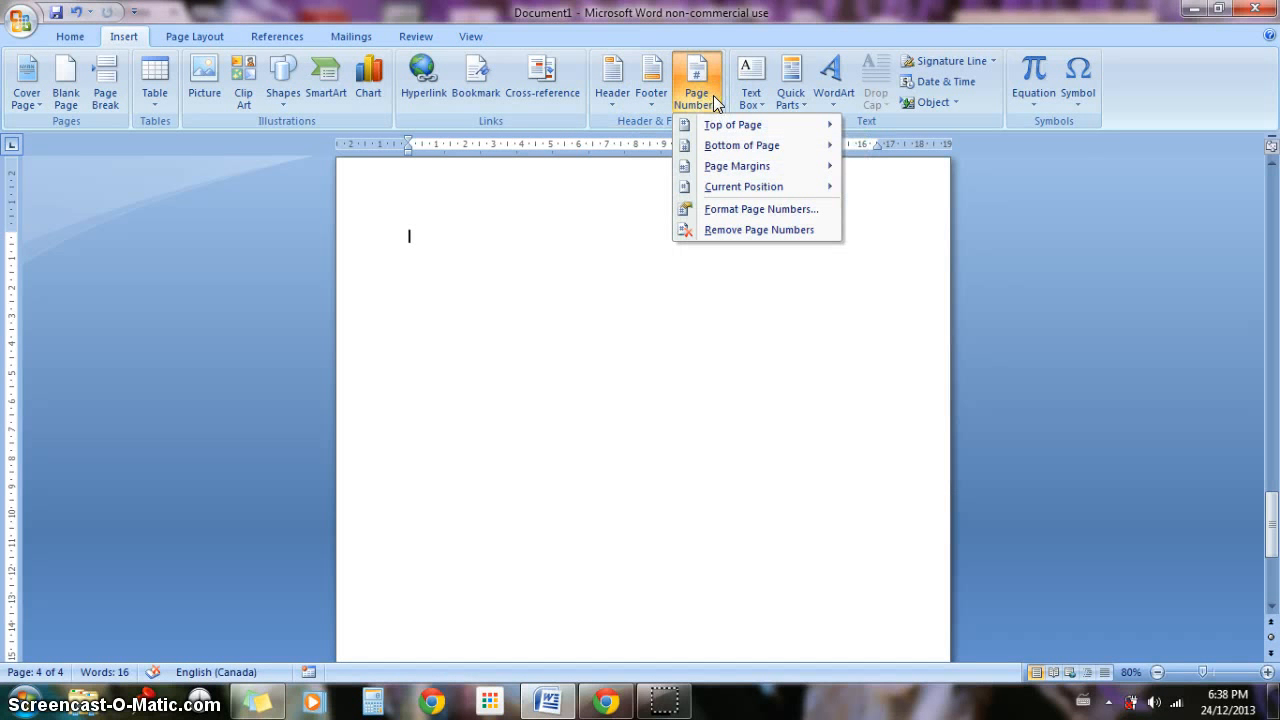
pyautogui.moveTo(716, 126)
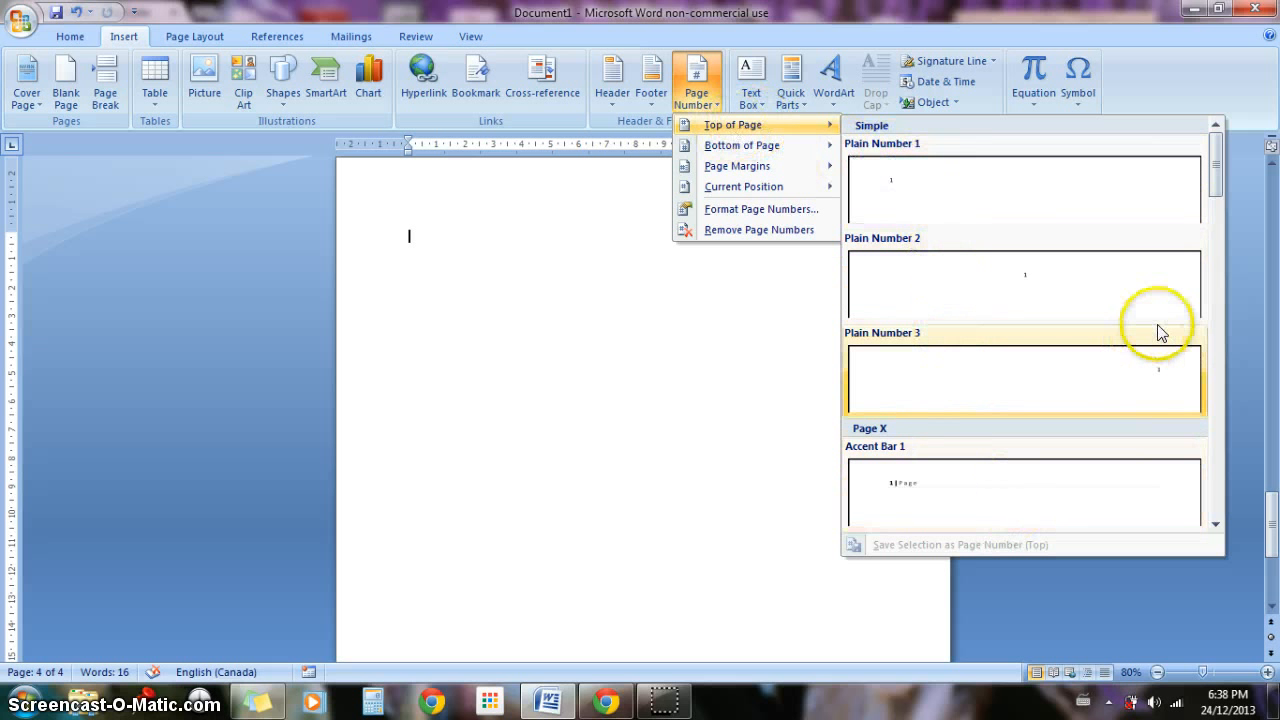
pyautogui.moveTo(1217, 160)
pyautogui.mouseDown()
pyautogui.moveTo(1220, 425)
pyautogui.moveTo(1218, 160)
pyautogui.mouseUp()
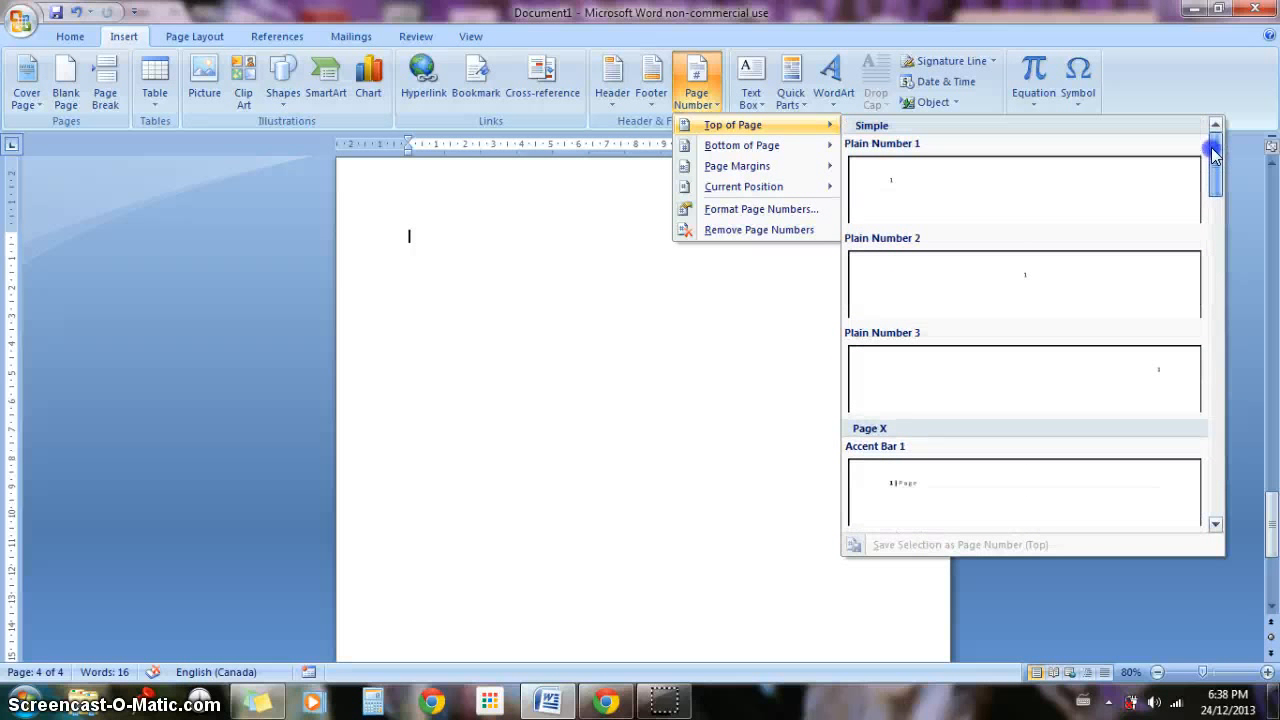
pyautogui.click(1045, 192)
pyautogui.click(462, 293)
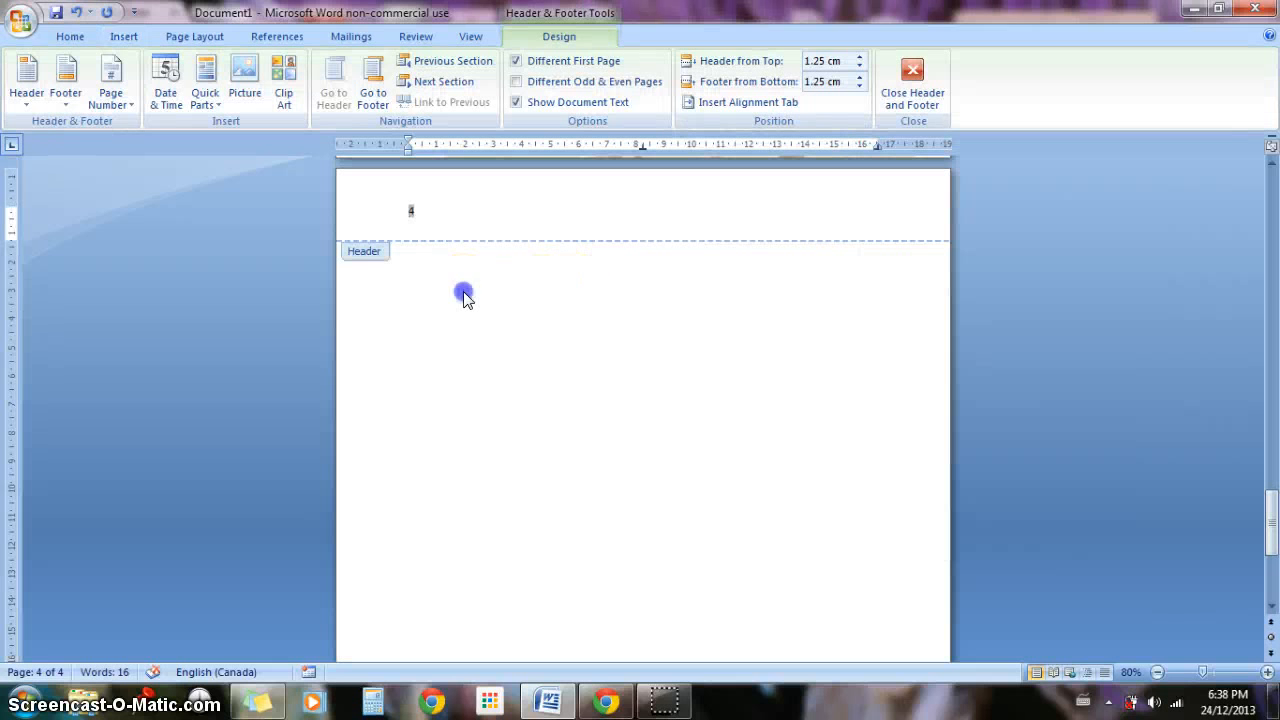
# Step: Apply the Brackets 2 page number style at the top of the page
pyautogui.click(124, 36)
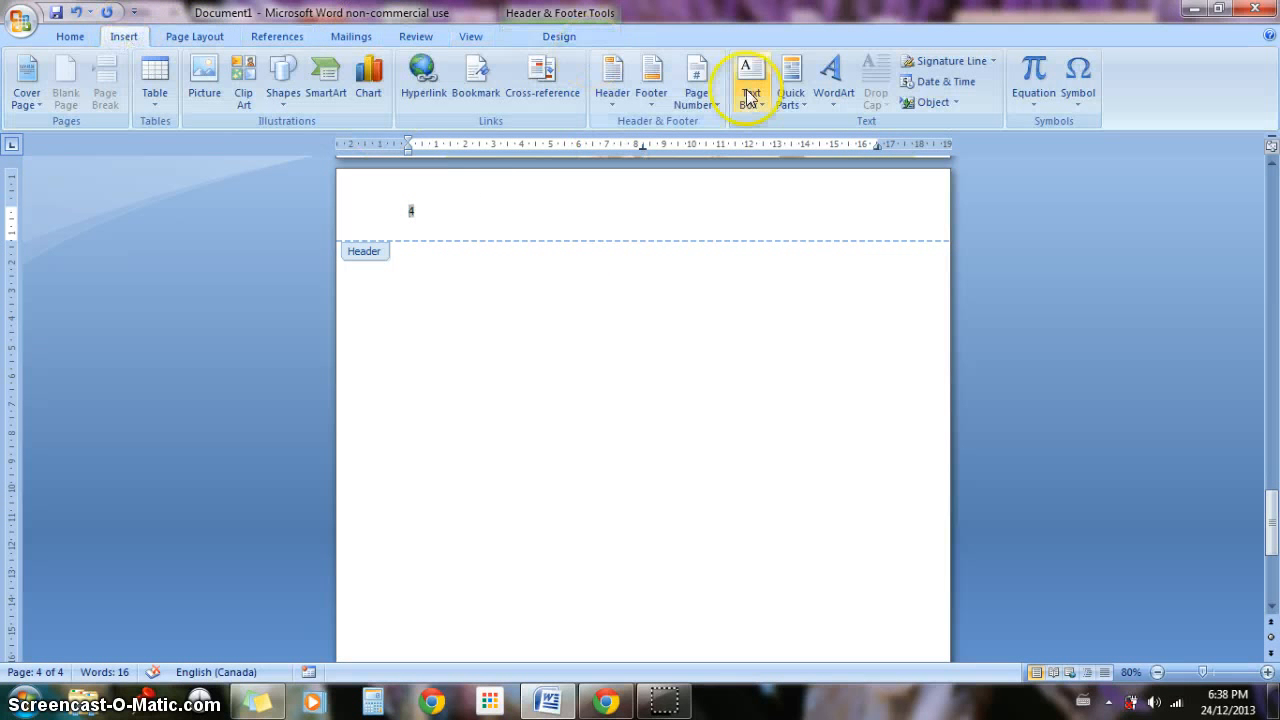
pyautogui.click(710, 99)
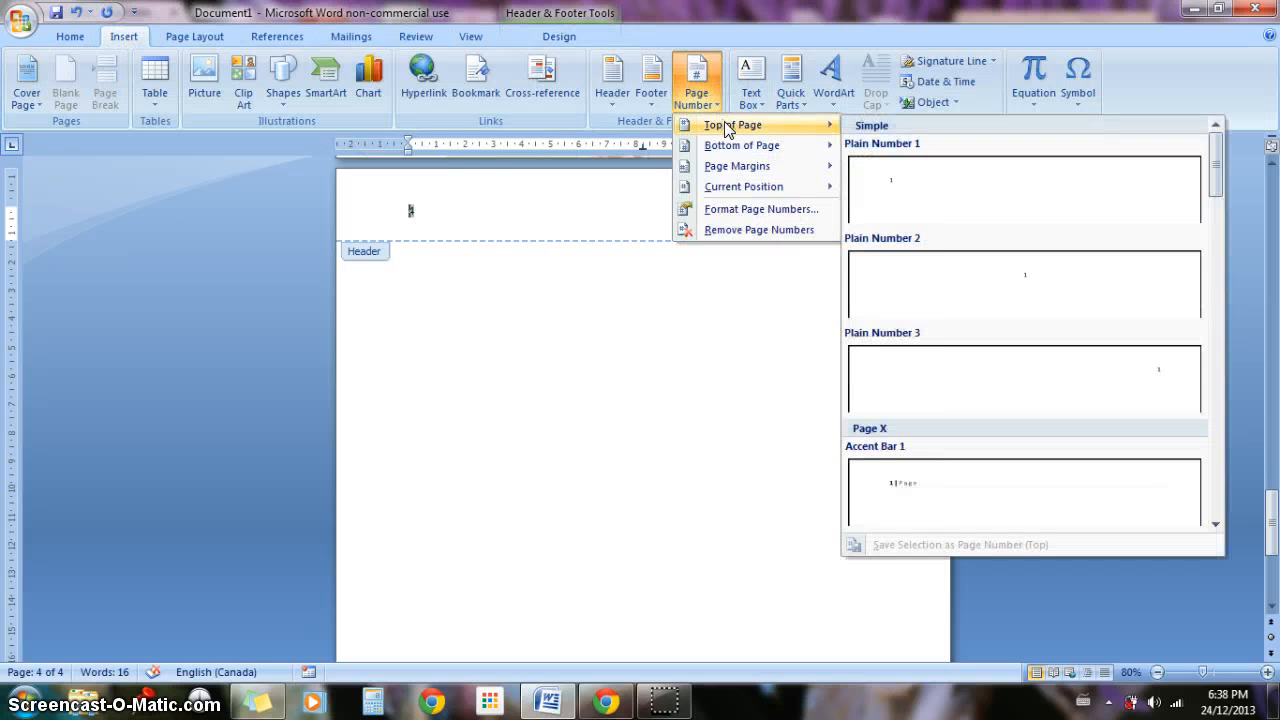
pyautogui.moveTo(1219, 153); pyautogui.dragTo(1224, 286)
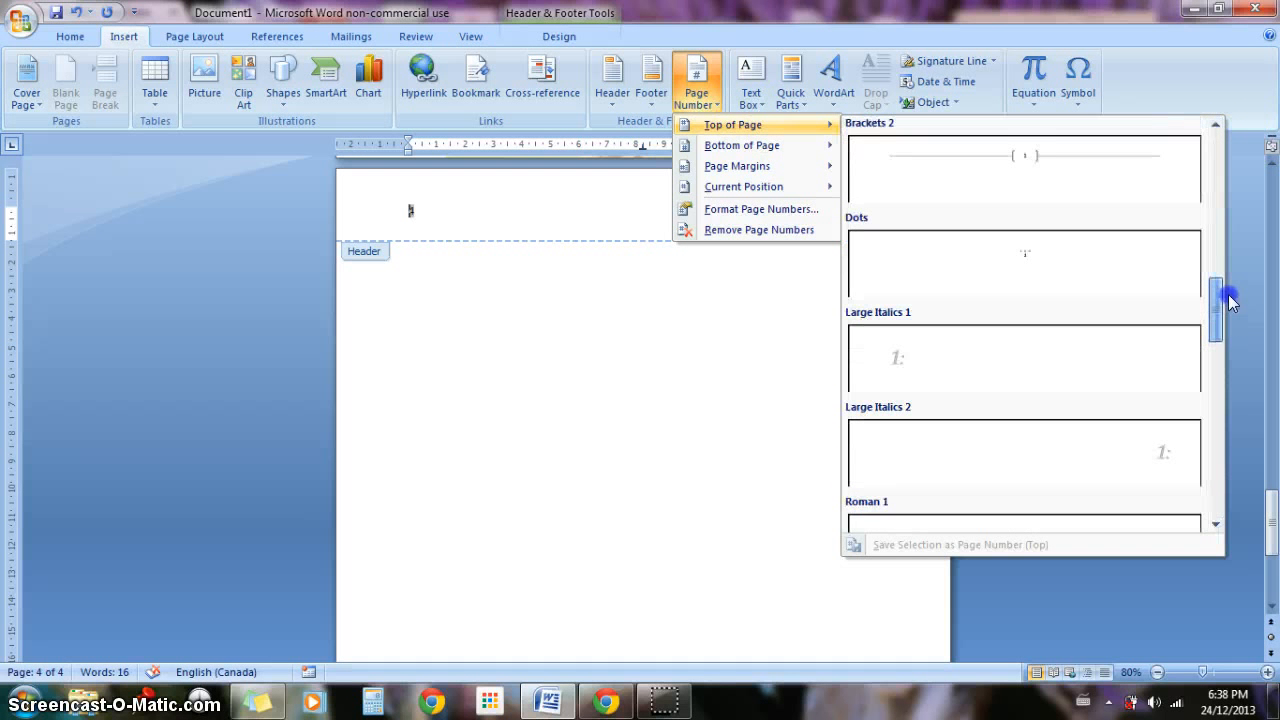
pyautogui.click(1043, 177)
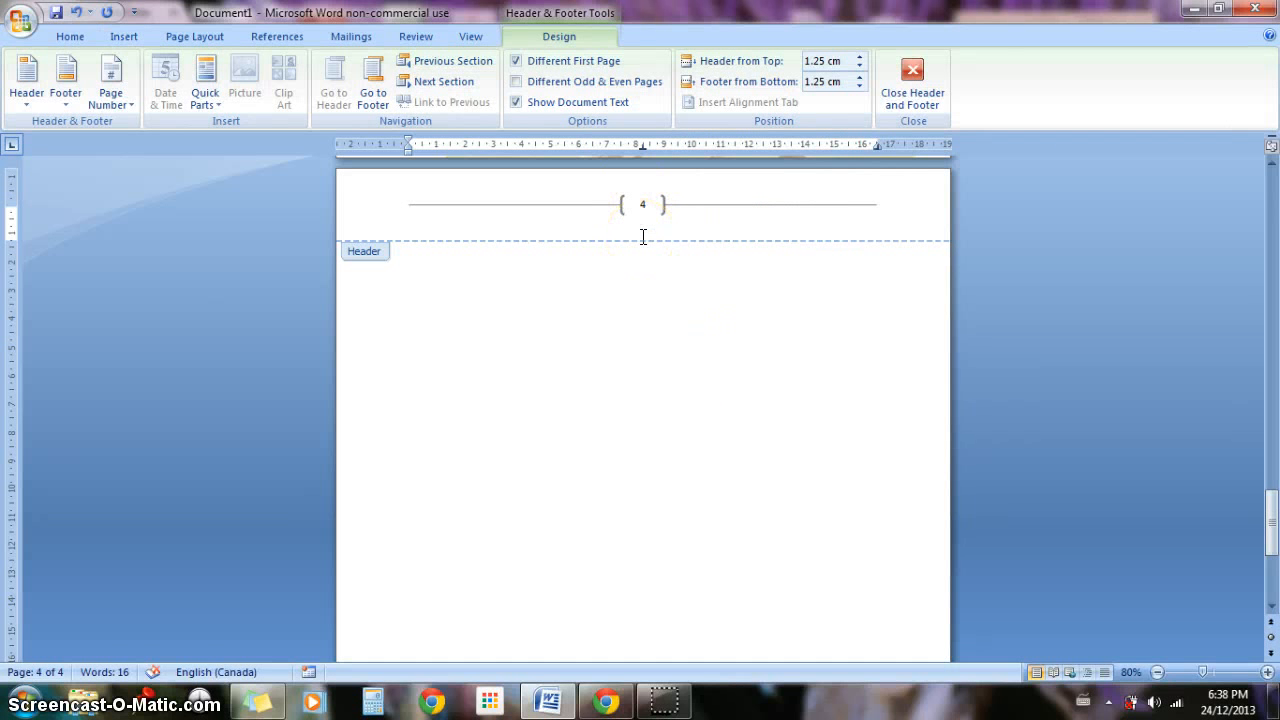
# Step: Insert a Bold Numbers 3 page number, in the Page X of Y format, at the bottom of the page
pyautogui.click(110, 90)
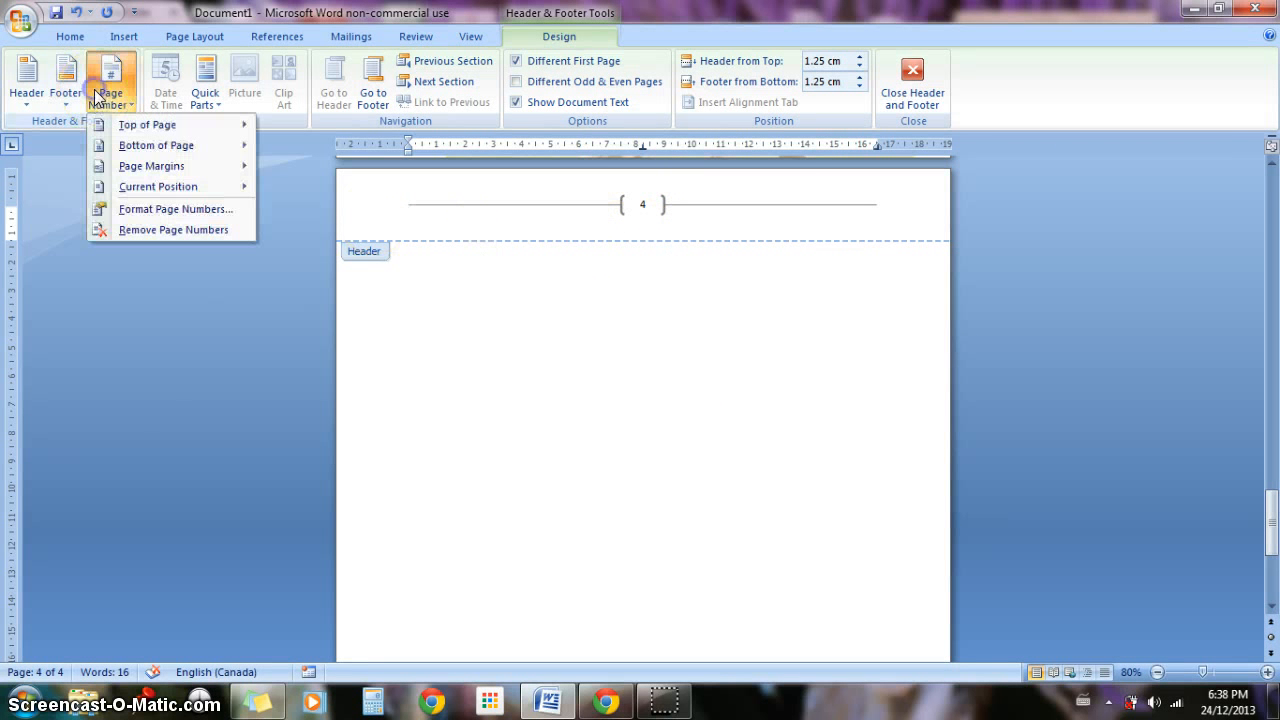
pyautogui.moveTo(172, 150)
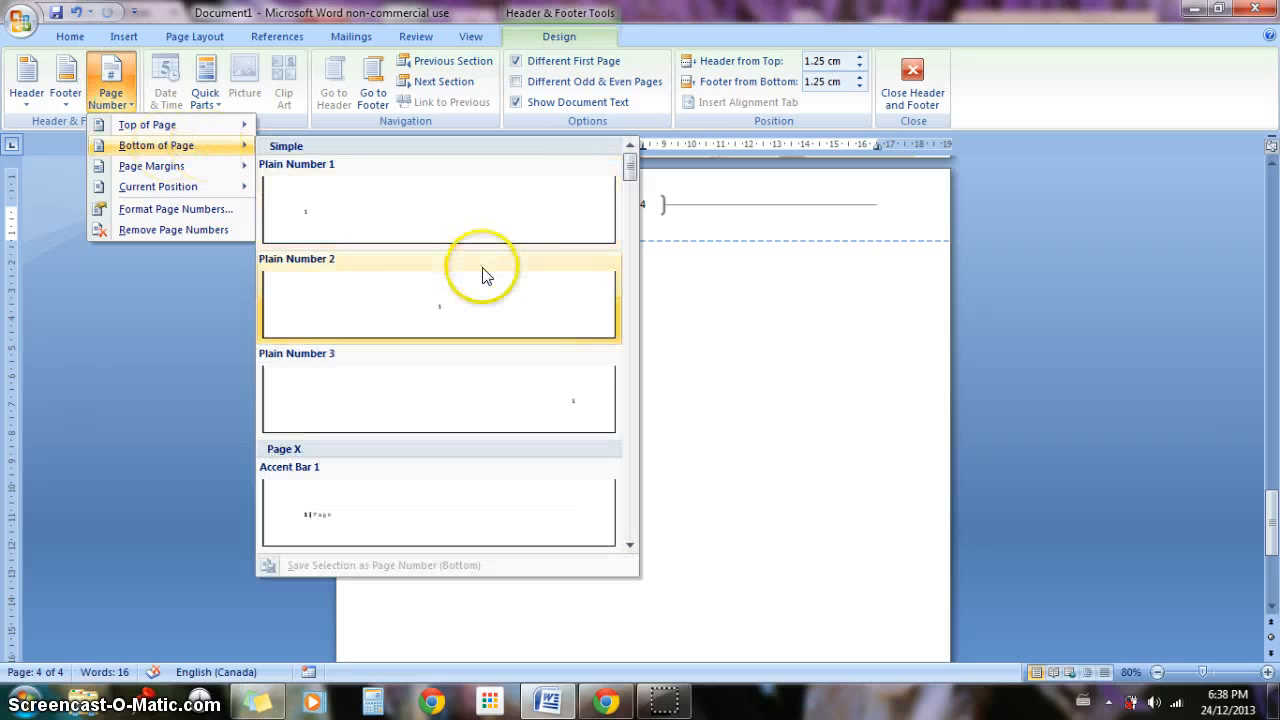
pyautogui.moveTo(628, 185); pyautogui.dragTo(628, 223)
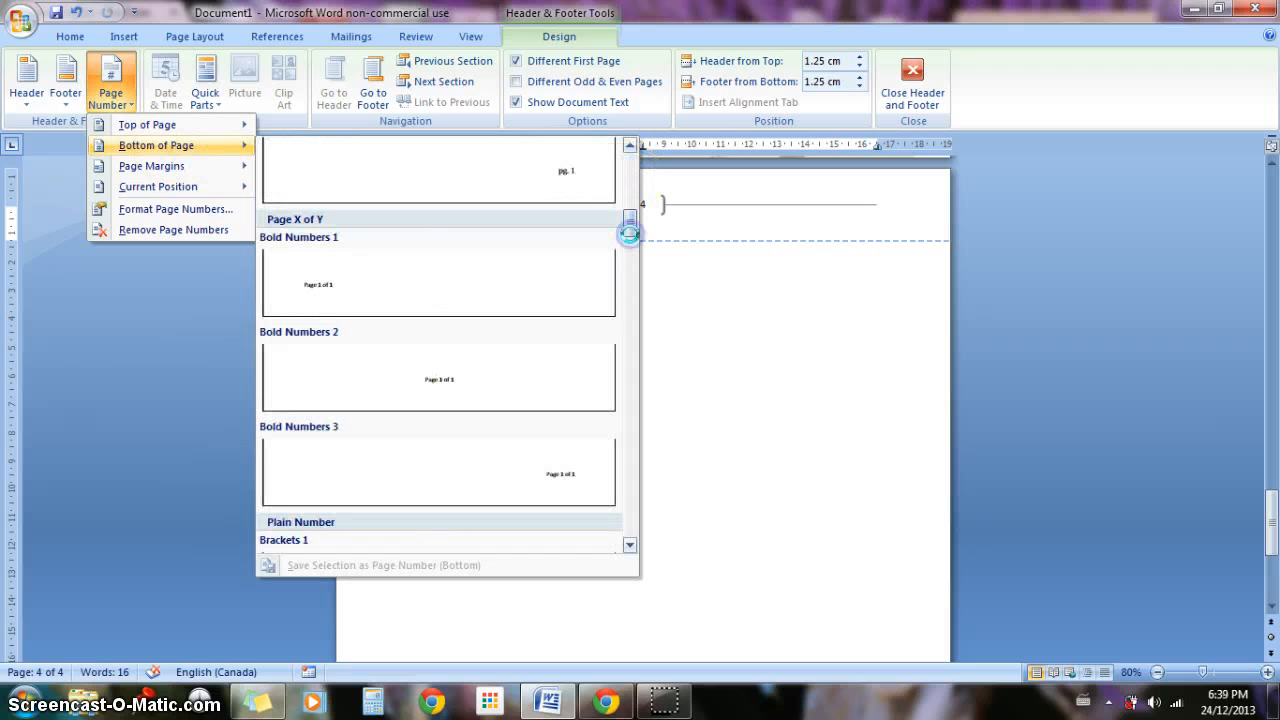
pyautogui.click(557, 465)
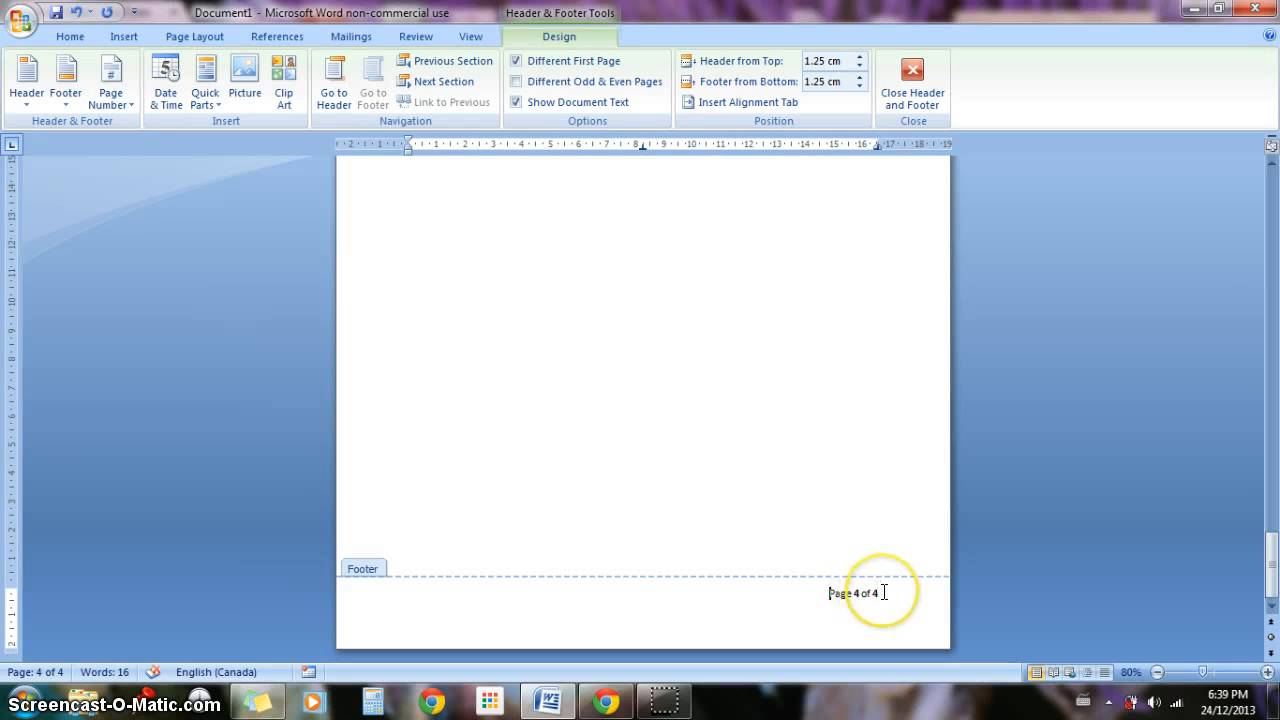
pyautogui.moveTo(1266, 548); pyautogui.dragTo(1273, 500)
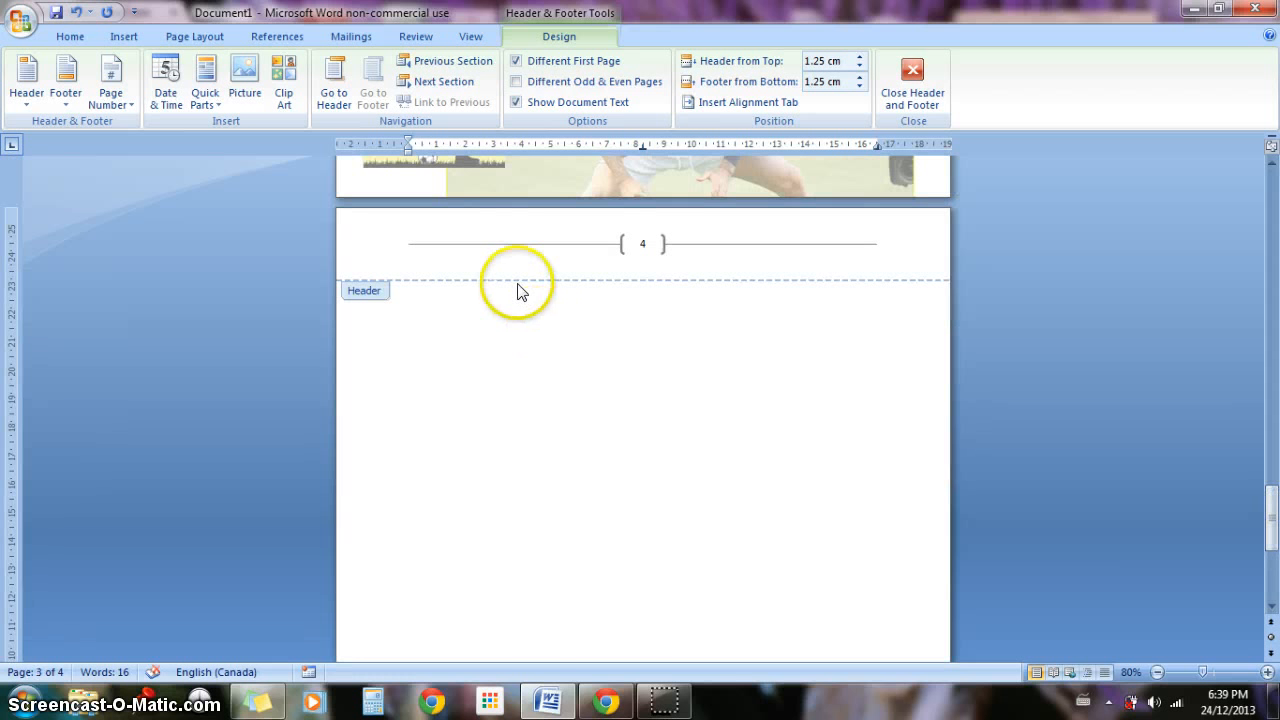
pyautogui.click(97, 101)
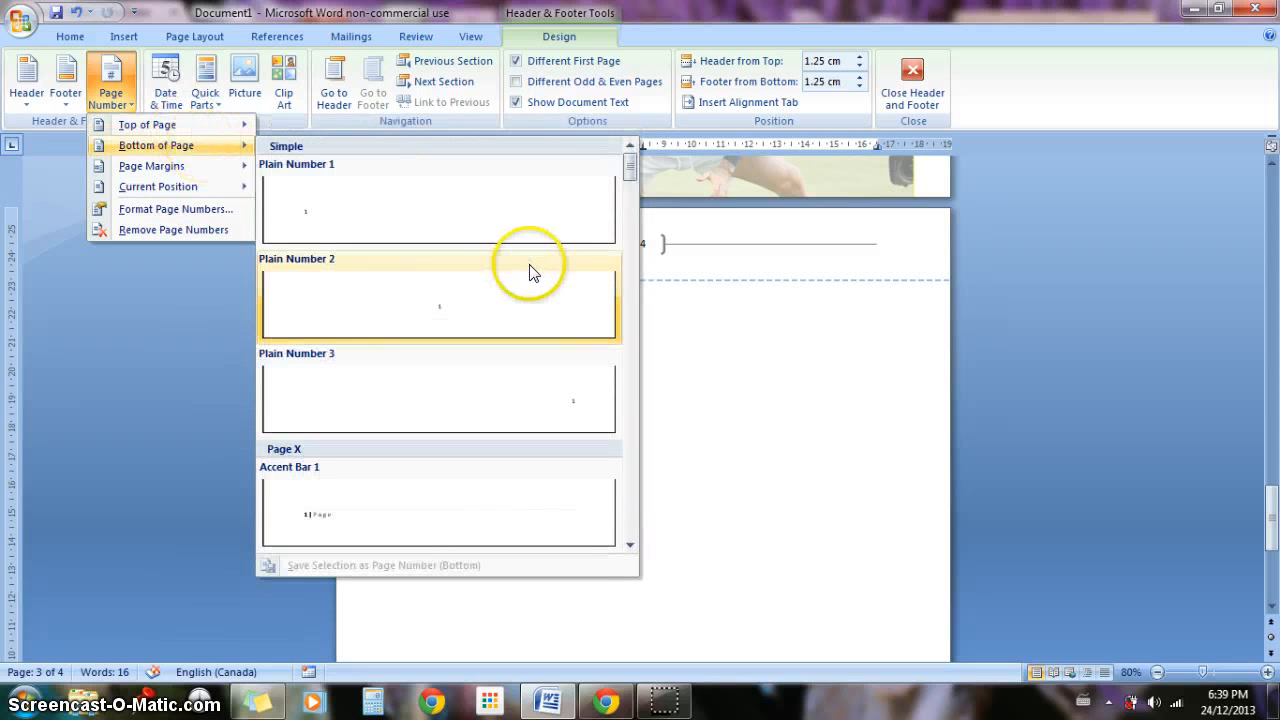
pyautogui.moveTo(630, 160); pyautogui.dragTo(631, 430)
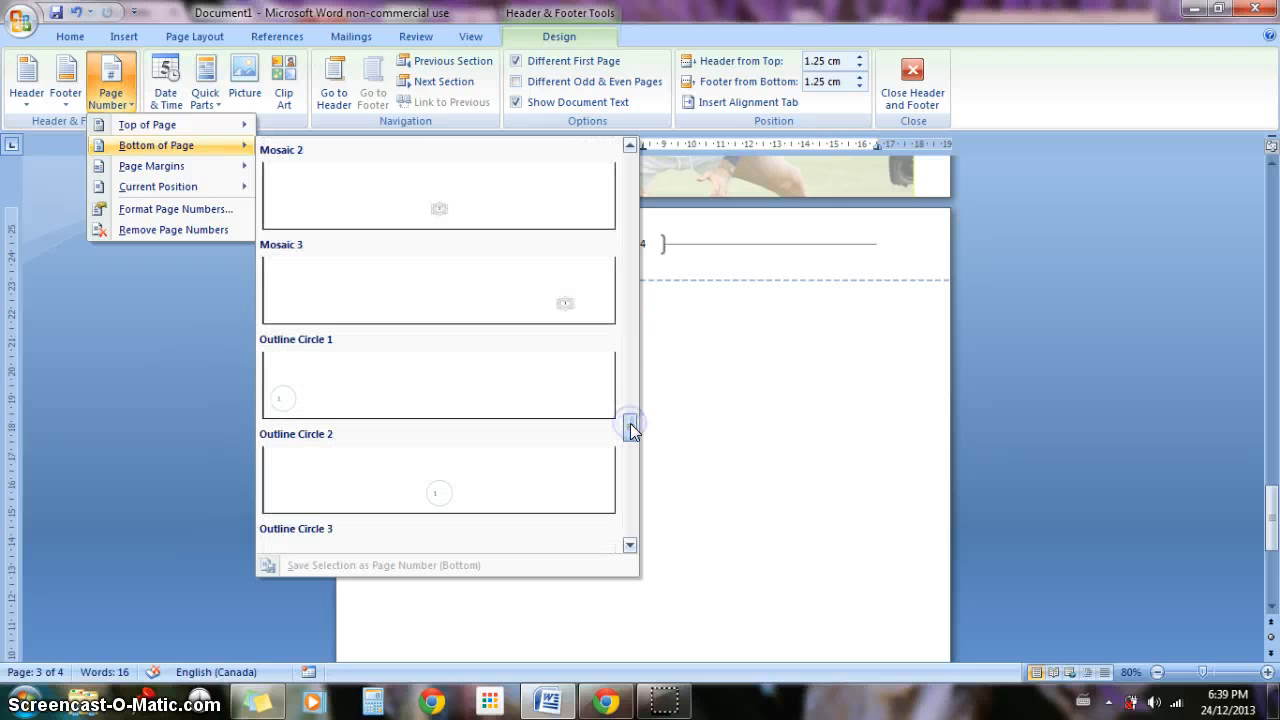
pyautogui.click(766, 437)
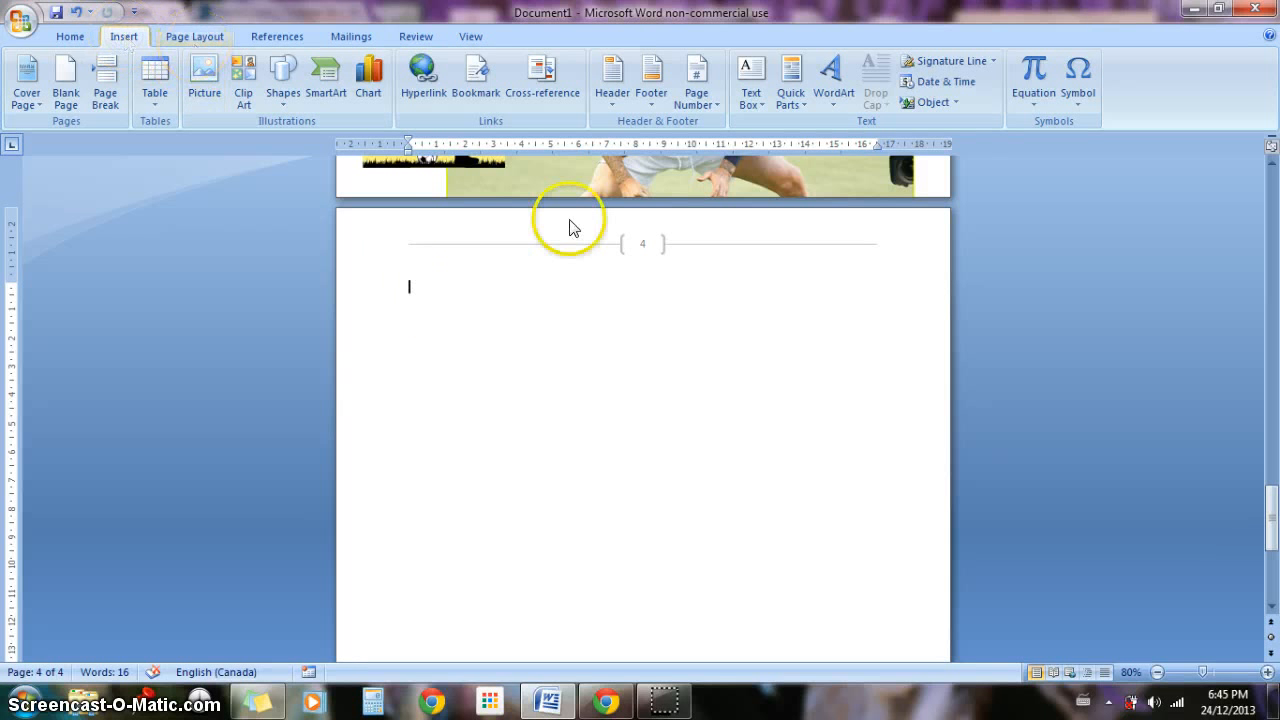
# Step: Insert a Simple Text Box on page 4 and enlarge it to about 5.6 cm high and 11 cm wide
pyautogui.click(754, 100)
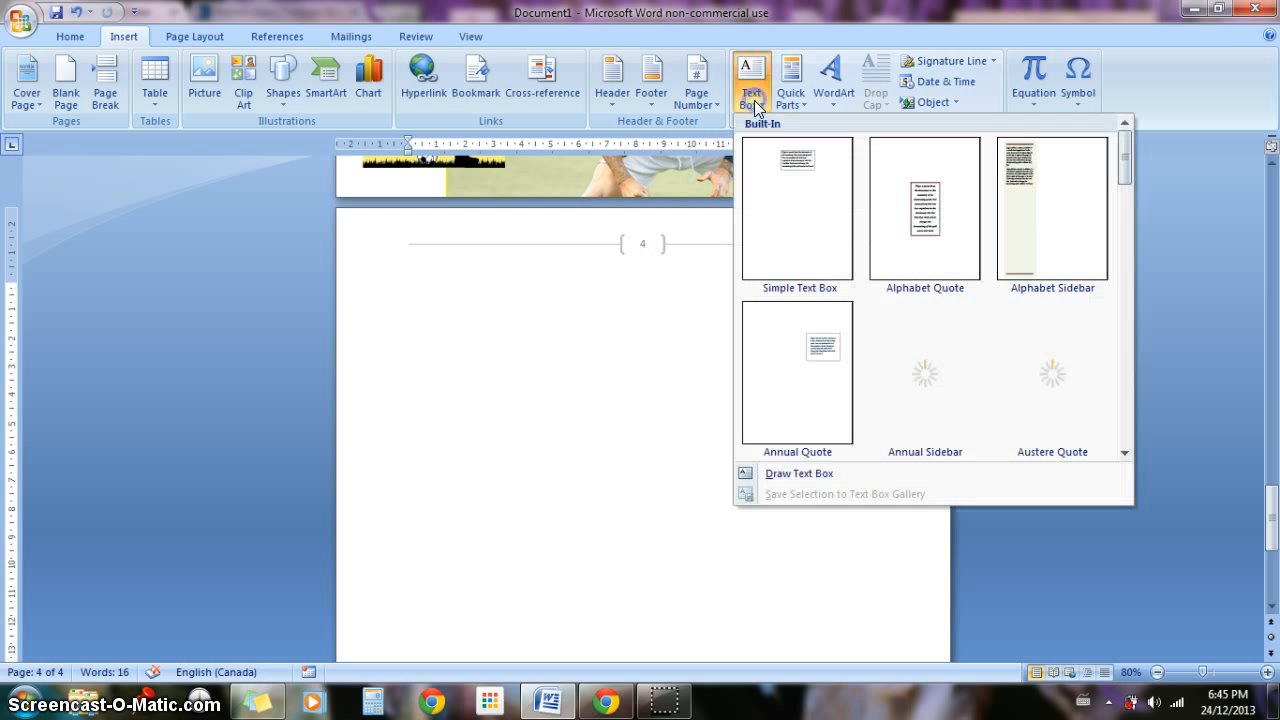
pyautogui.click(792, 188)
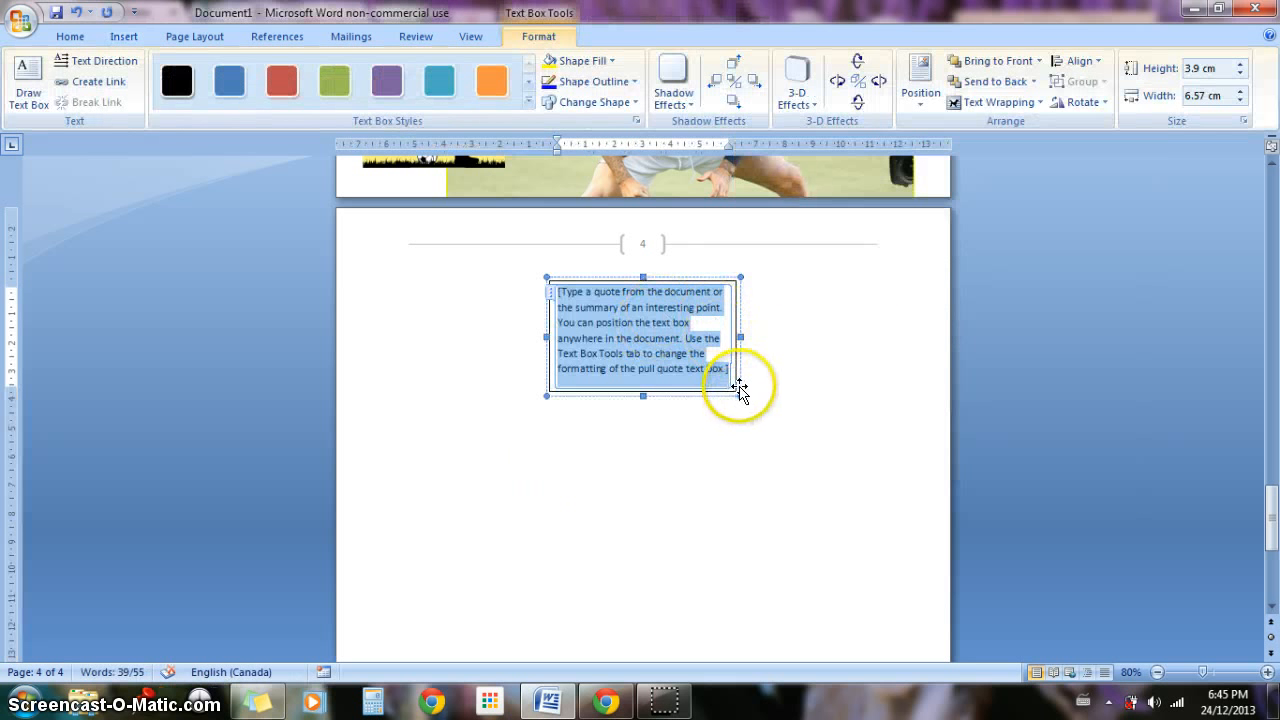
pyautogui.moveTo(740, 397); pyautogui.dragTo(860, 437)
# Step: Replace the text box's placeholder with the sample text "gghjkhnkjhjjlkhkgg gygjkhjkhjkkjl" and deselect the box
pyautogui.click(480, 297)
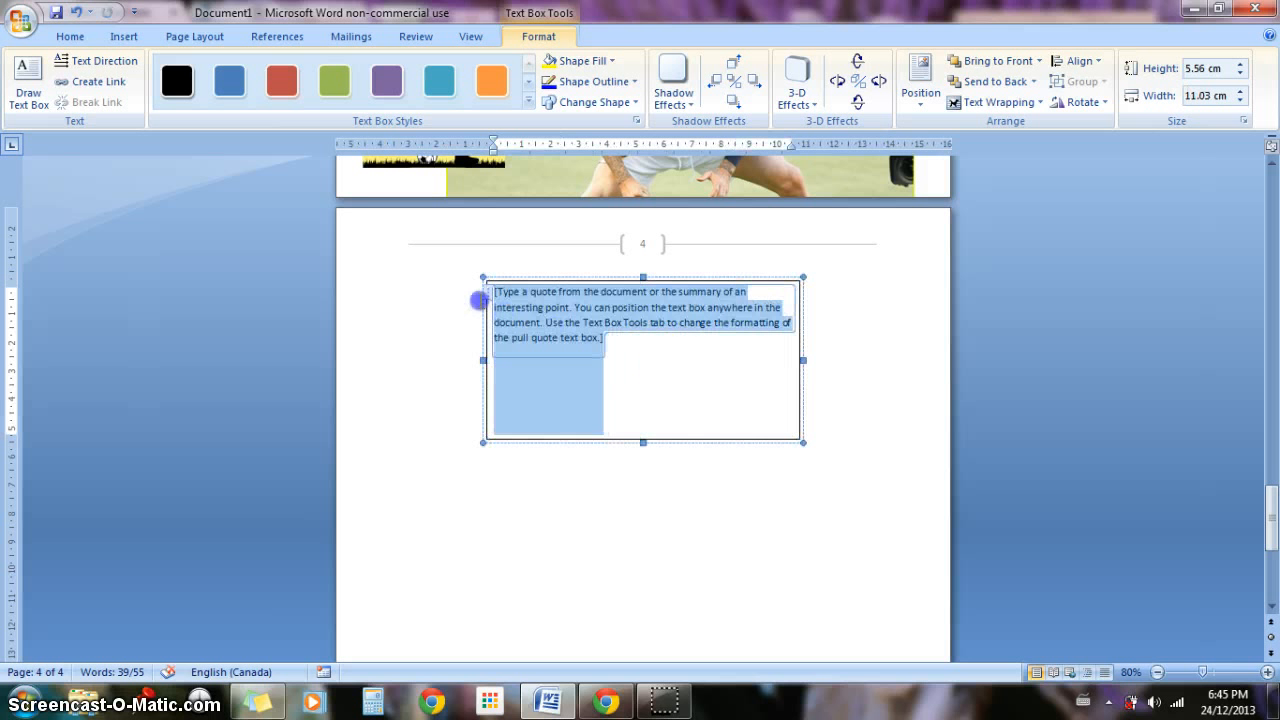
pyautogui.press('Delete')
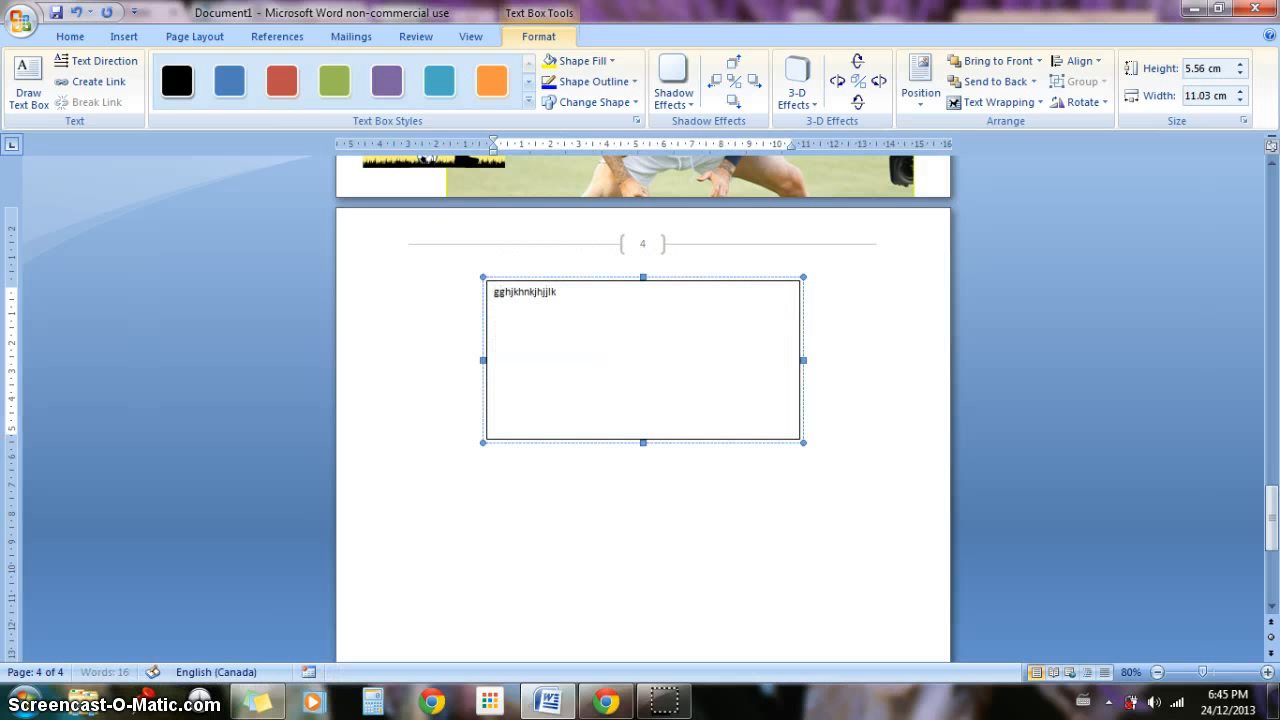
pyautogui.write('gghjkhnkjhjjlkhkgg gygjkhjkhjkkjl')
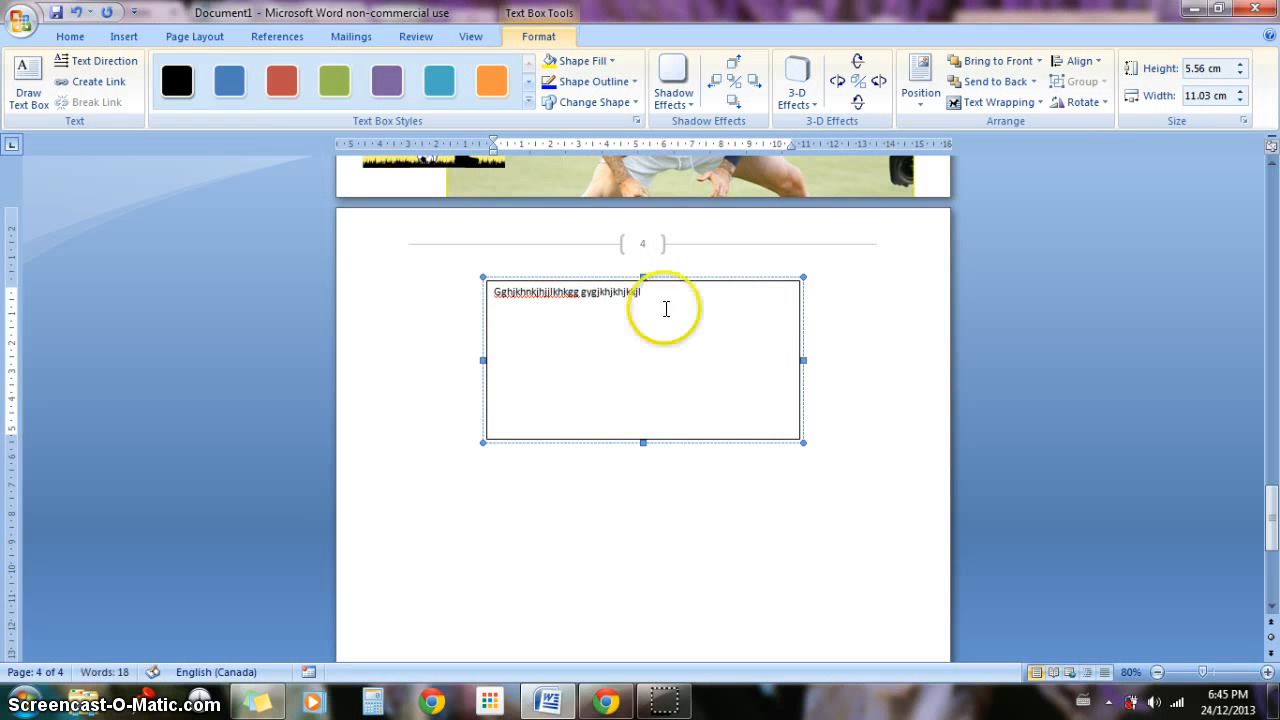
pyautogui.click(818, 411)
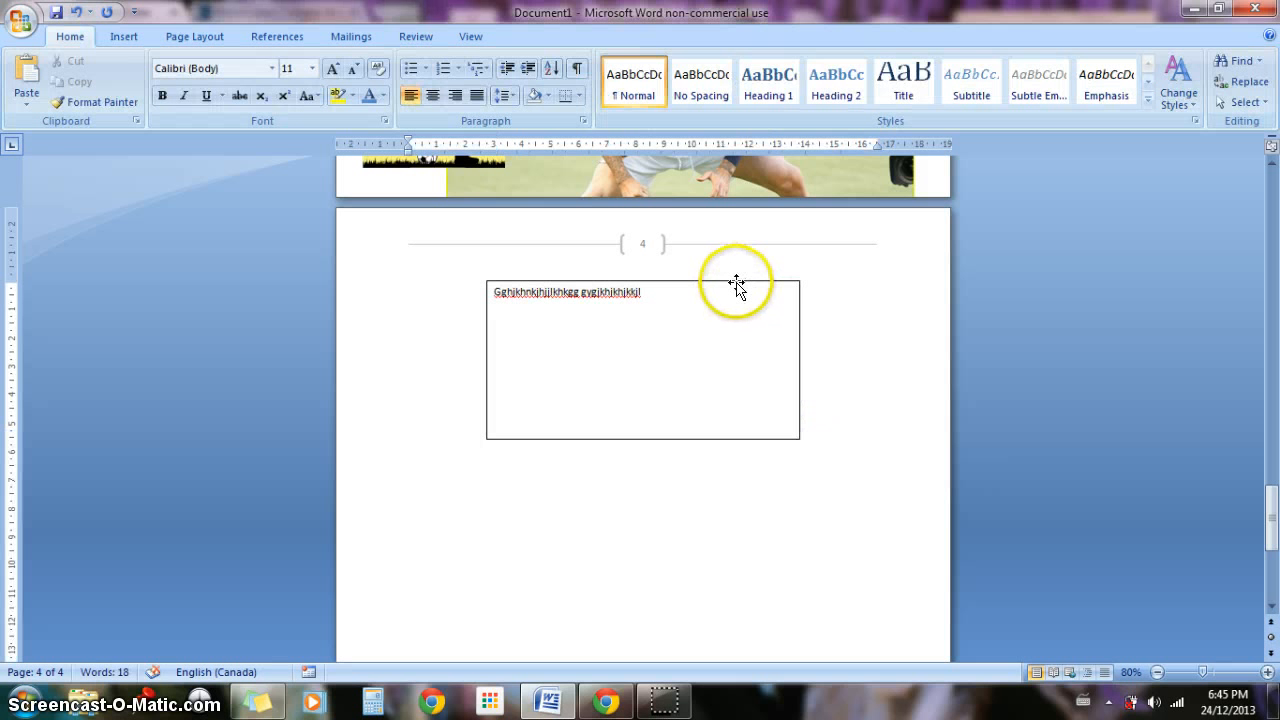
# Step: Move the text box down toward the page's left margin and enlarge it upward to about 8.6 cm high and 11 cm wide
pyautogui.moveTo(735, 282); pyautogui.dragTo(650, 485)
pyautogui.moveTo(408, 480); pyautogui.dragTo(413, 395)
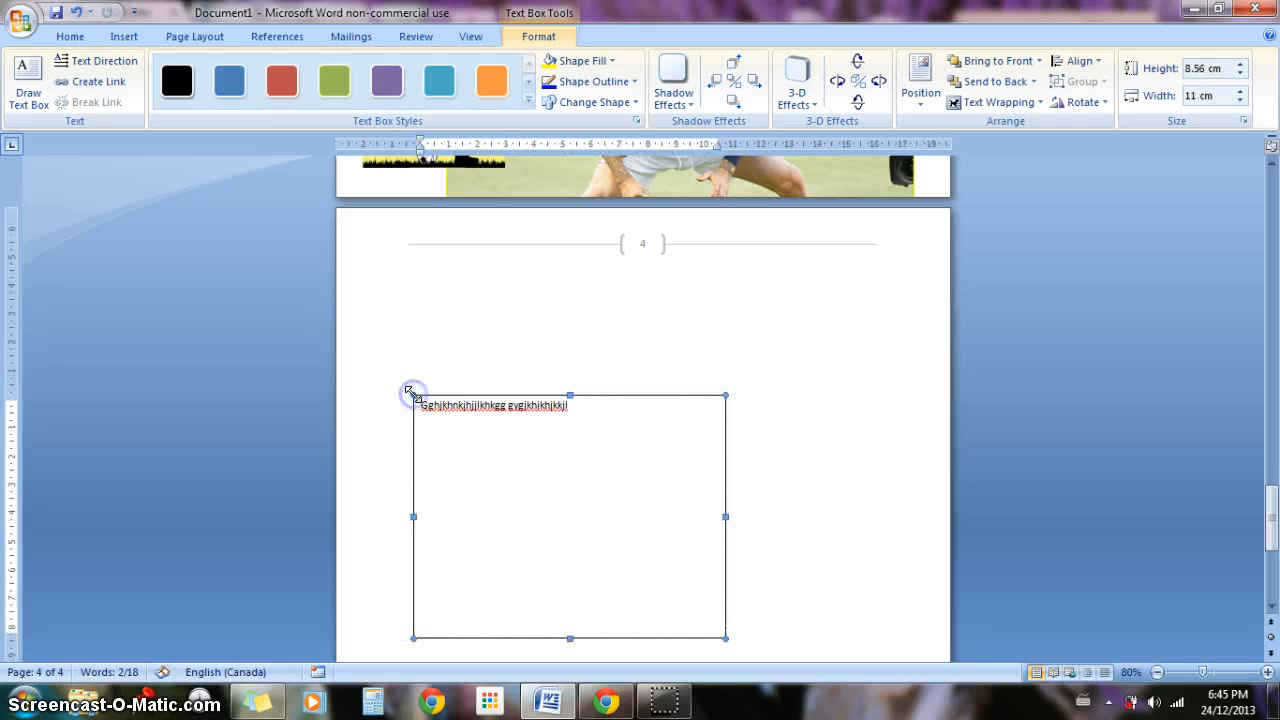